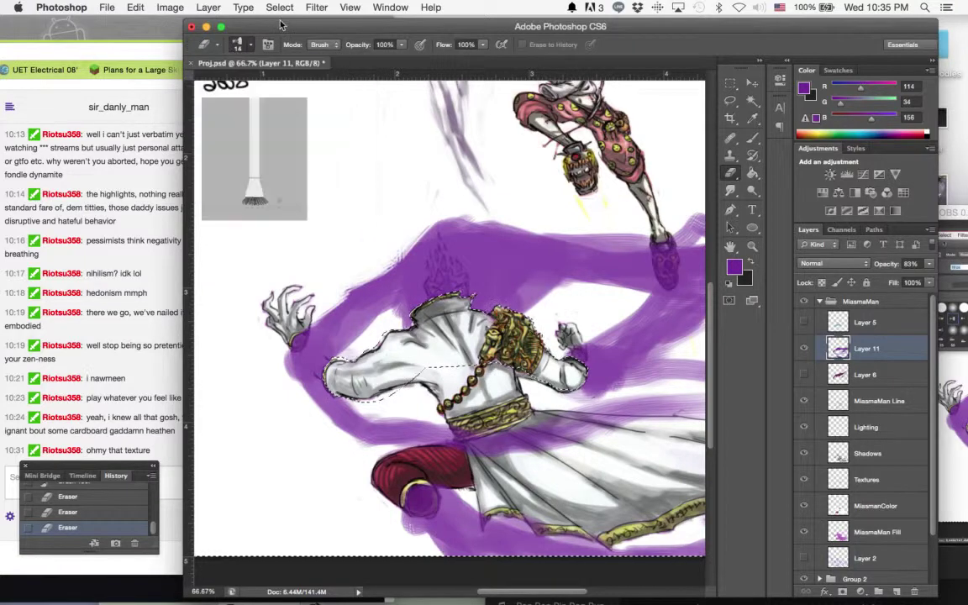
- Erase the purple miasma on Layer 11 beside the robed figure's shoulder and collar and along its upper edge, using a 14 px eraser
key("[")
left_click_drag(397, 37, 398, 37)
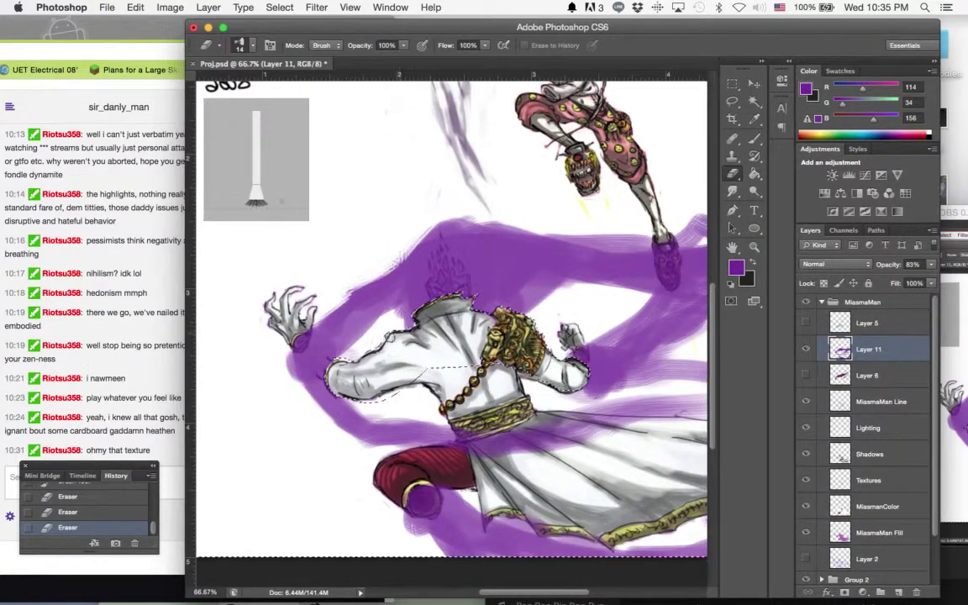
left_click_drag(354, 286, 348, 294)
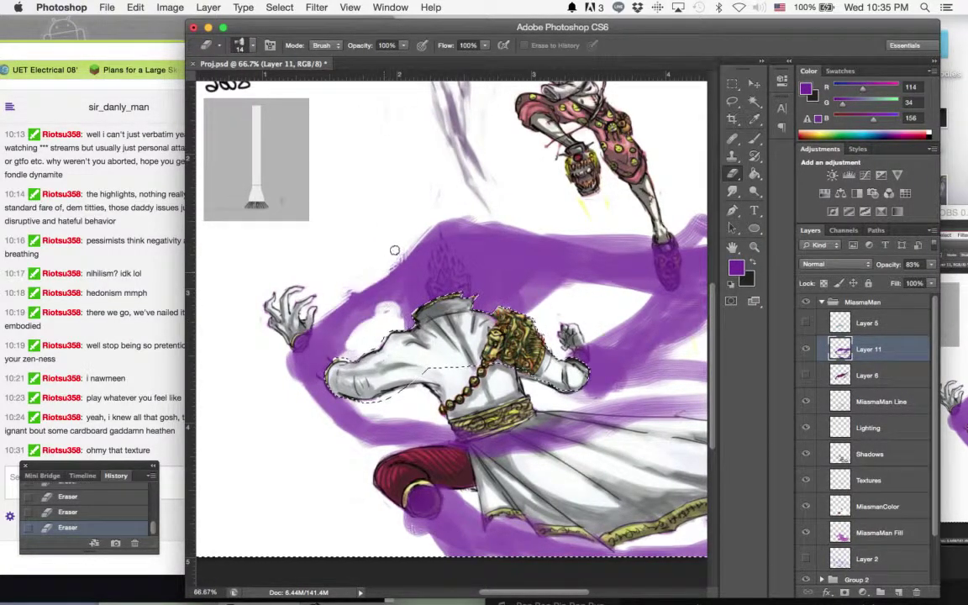
left_click_drag(391, 251, 347, 298)
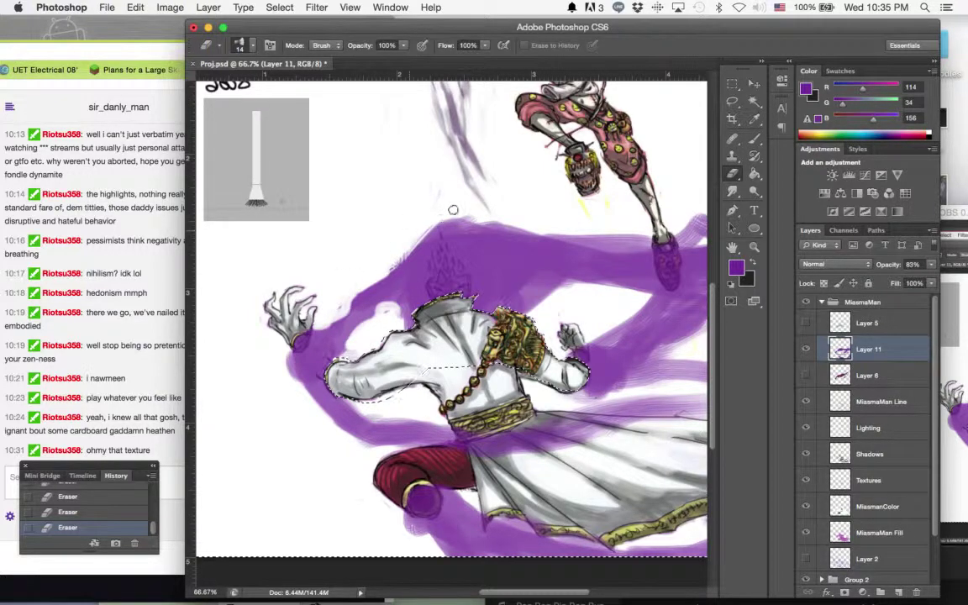
left_click_drag(411, 246, 389, 271)
left_click_drag(379, 314, 400, 303)
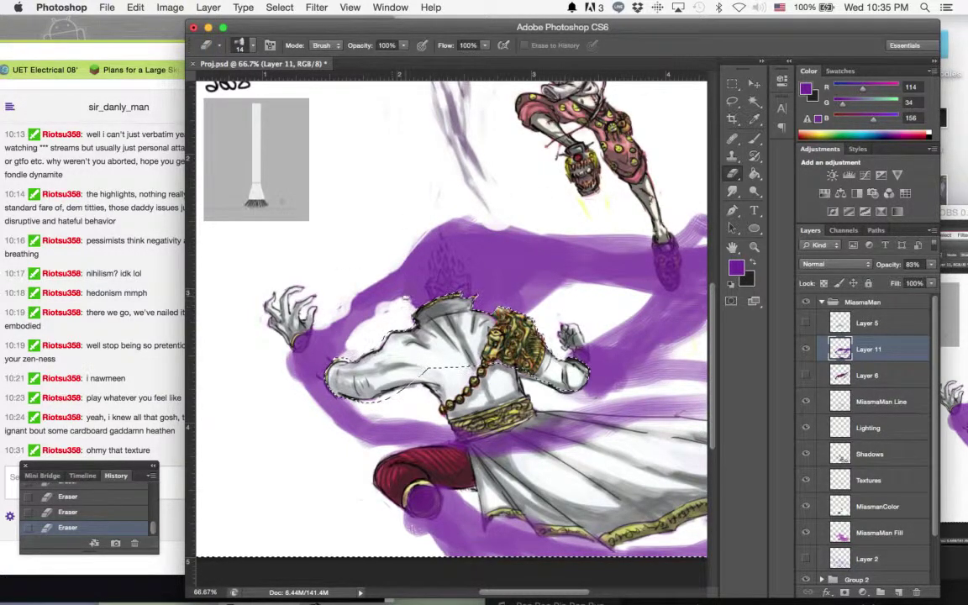
left_click_drag(428, 234, 411, 258)
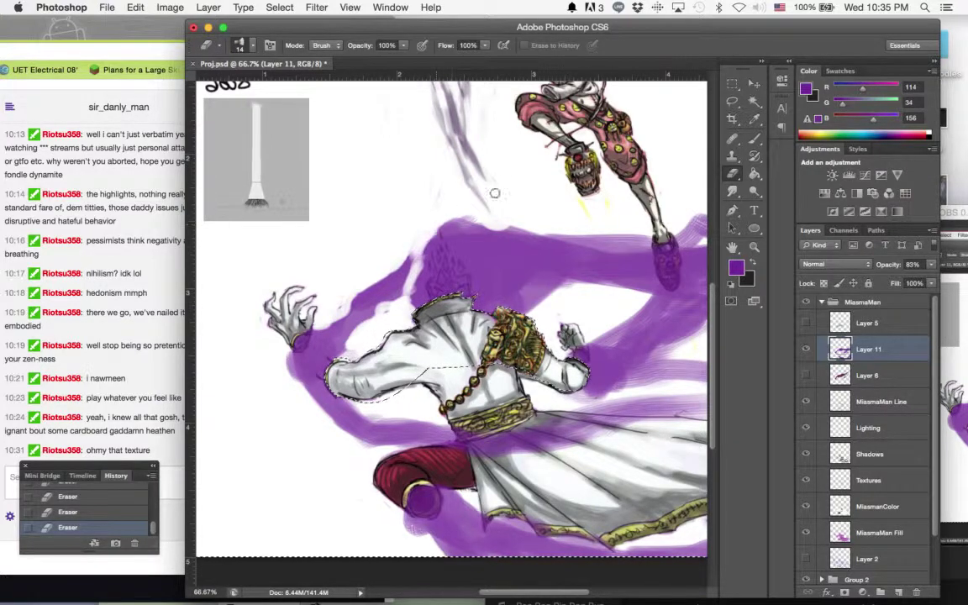
- Repaint the purple gap beside the robed figure's collar and trim the miasma's top edge above it
left_click(755, 138)
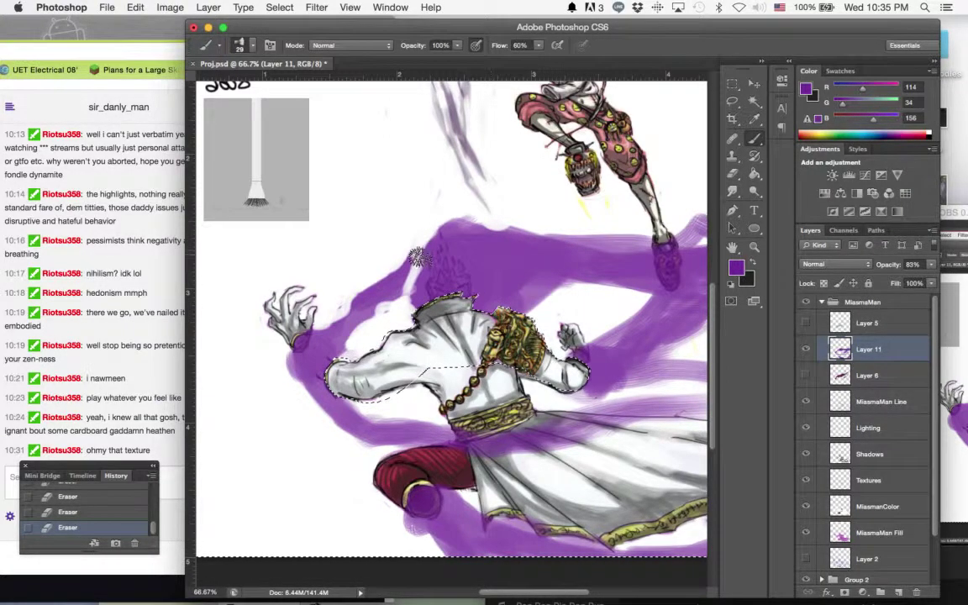
mouse_move(431, 246)
left_mouse_down()
mouse_move(408, 267)
mouse_move(502, 196)
left_mouse_up()
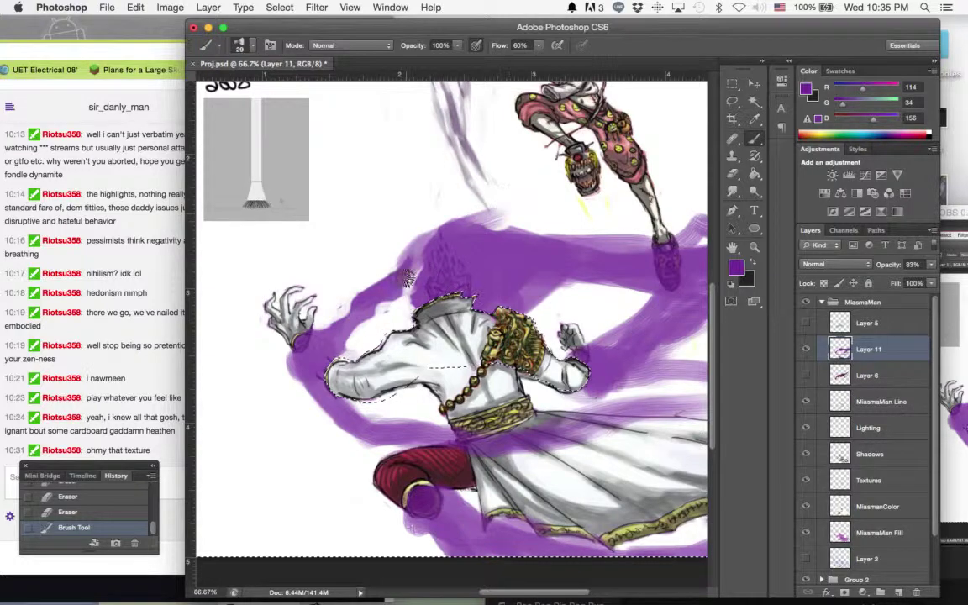
key("e")
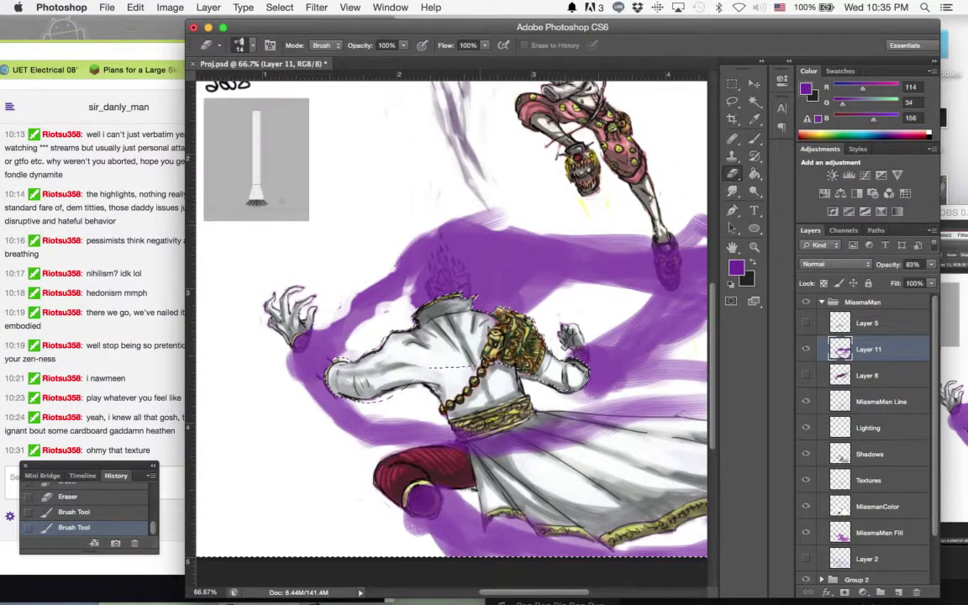
left_click_drag(430, 236, 397, 263)
left_click_drag(452, 207, 437, 224)
left_click_drag(511, 198, 451, 224)
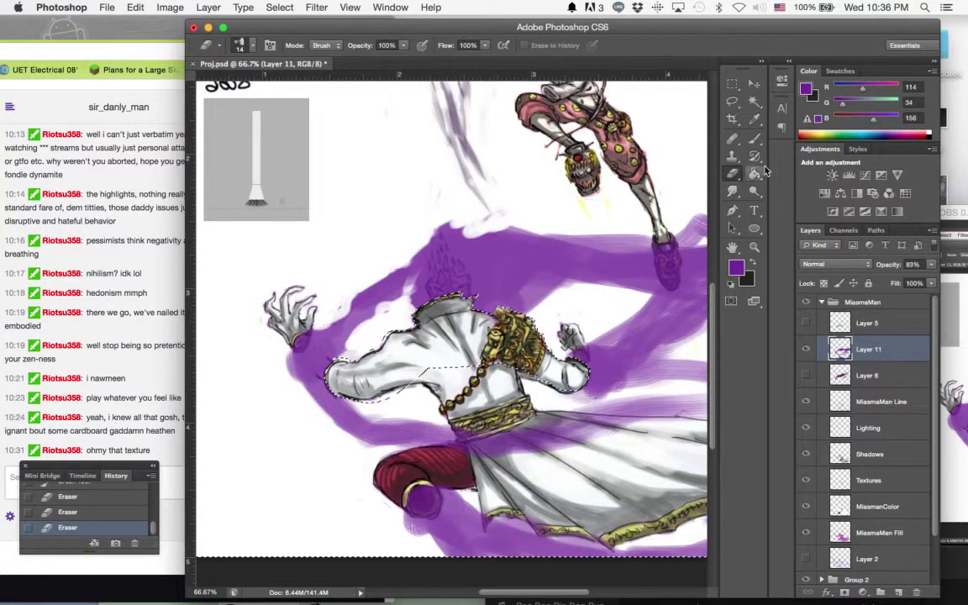
- Paint a purple plume reaching toward the jumping figure's skull-like kneecap and erase curved wisps along its upper edge
left_click(754, 140)
mouse_move(491, 223)
left_mouse_down()
mouse_move(490, 212)
mouse_move(538, 207)
mouse_move(551, 231)
mouse_move(526, 200)
left_mouse_up()
left_click(732, 173)
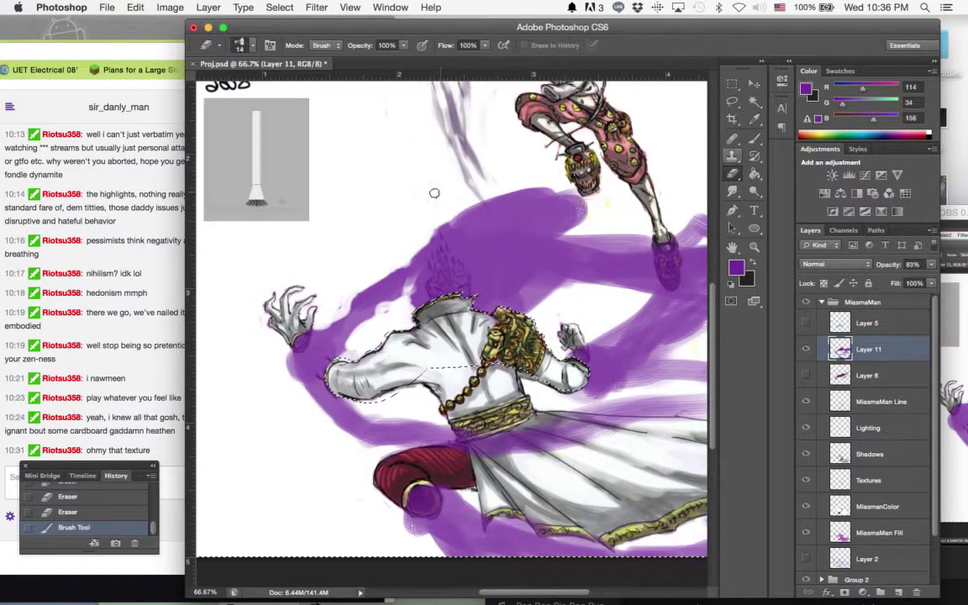
left_click_drag(390, 210, 454, 178)
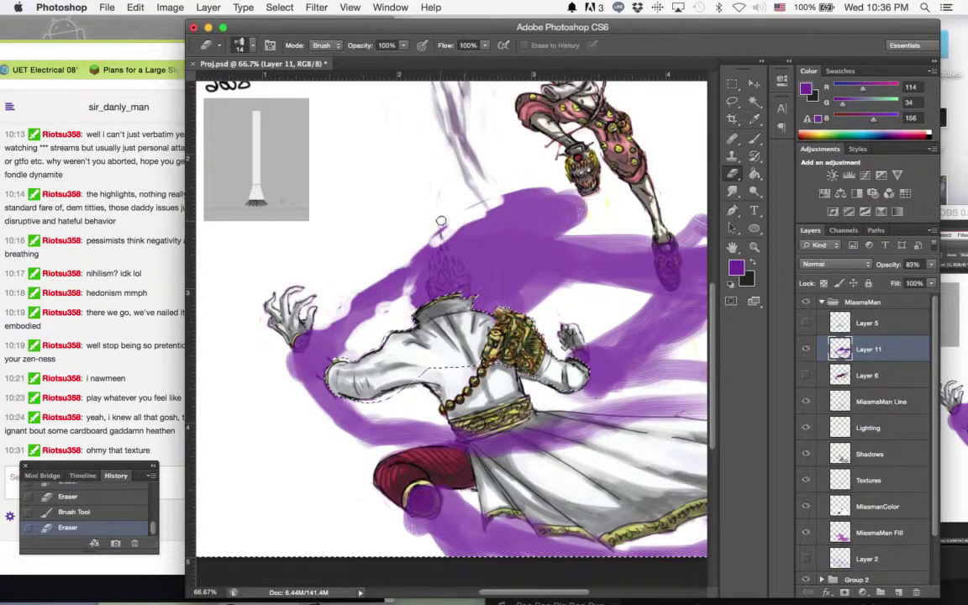
left_click_drag(441, 222, 490, 187)
mouse_move(454, 245)
left_mouse_down()
mouse_move(551, 187)
mouse_move(509, 220)
mouse_move(522, 213)
left_mouse_up()
left_click_drag(524, 209, 582, 193)
left_click_drag(529, 206, 541, 198)
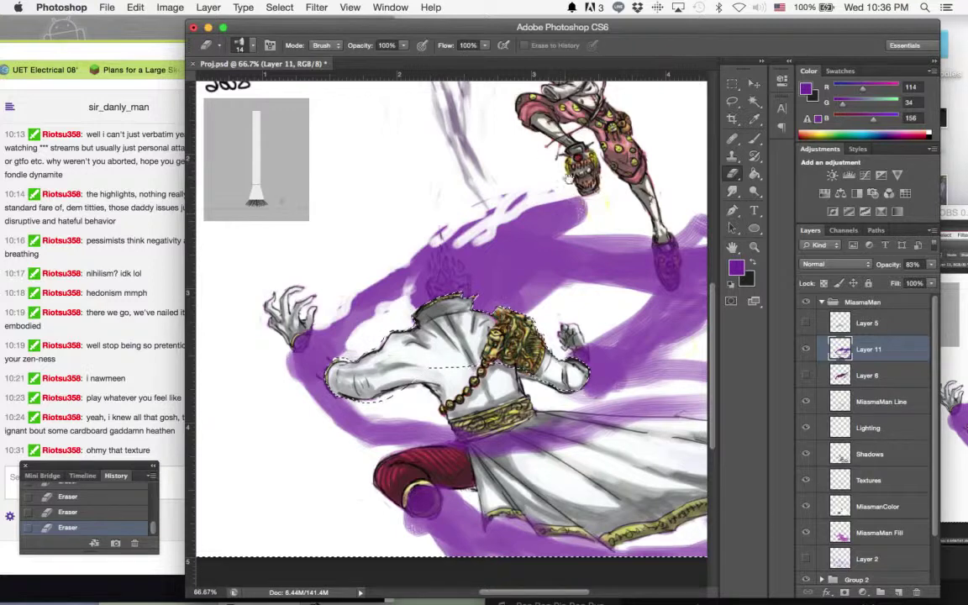
scroll(569, 176, "right", 3)
mouse_move(453, 200)
left_mouse_down()
mouse_move(430, 217)
mouse_move(471, 171)
left_mouse_up()
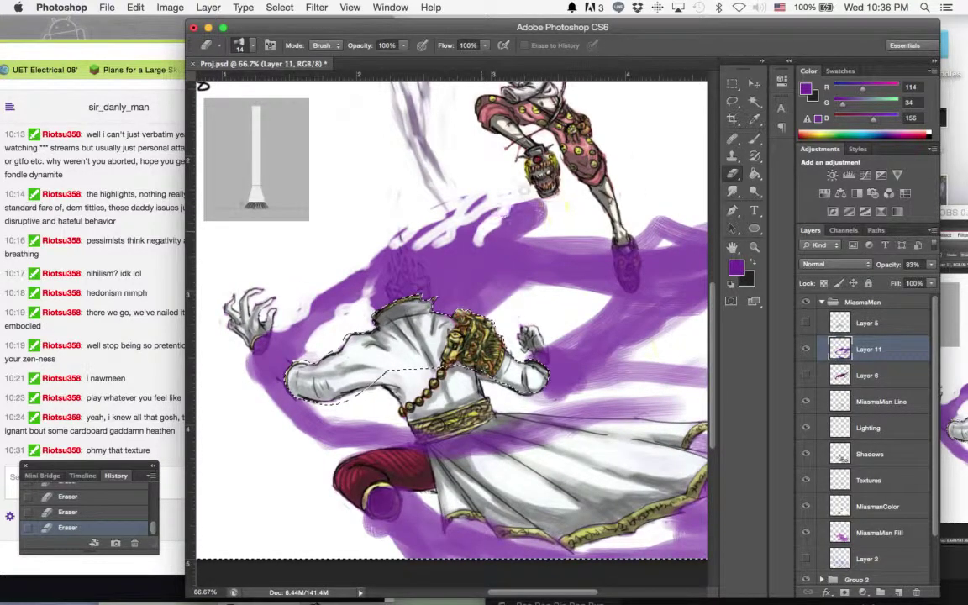
left_click_drag(439, 210, 544, 205)
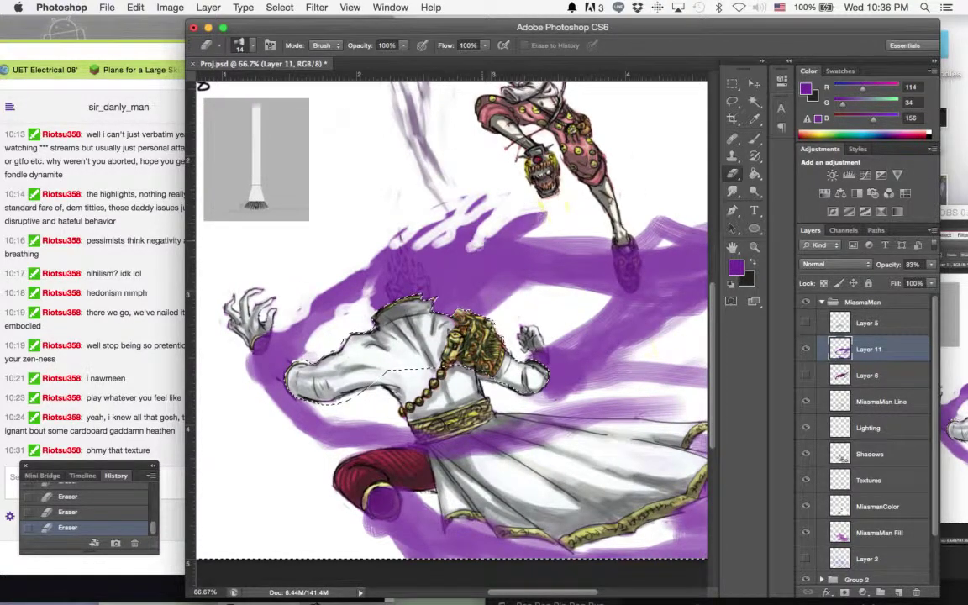
- Erase curling gaps into the miasma between the robed figure's collar and raised hand, and trim the plume above
mouse_move(434, 285)
left_mouse_down()
mouse_move(491, 256)
mouse_move(477, 289)
left_mouse_up()
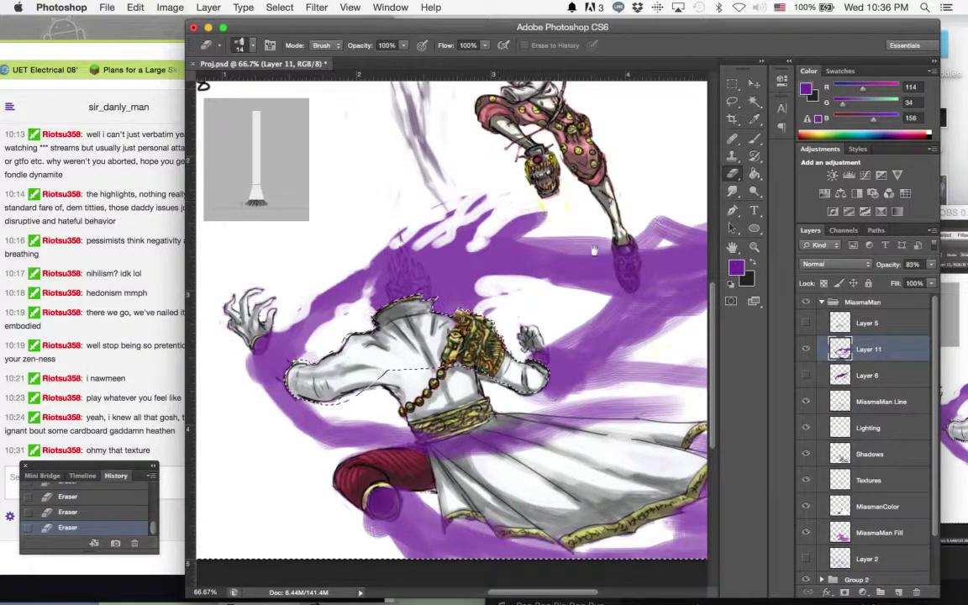
left_click_drag(431, 144, 608, 300)
left_click_drag(540, 242, 551, 367)
mouse_move(704, 463)
left_mouse_down()
mouse_move(554, 275)
mouse_move(441, 246)
left_mouse_up()
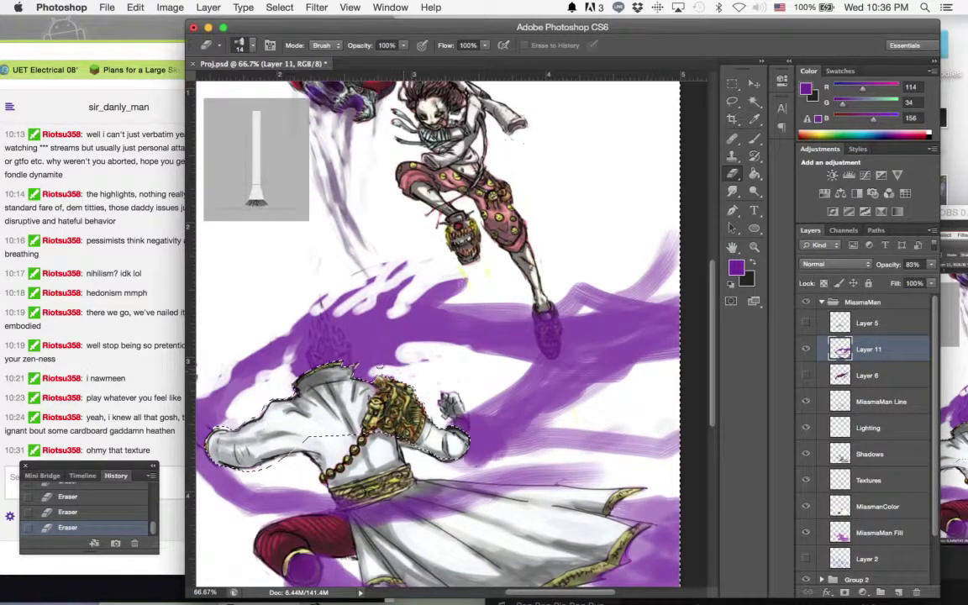
left_click_drag(437, 347, 403, 350)
mouse_move(455, 293)
left_mouse_down()
mouse_move(445, 304)
mouse_move(506, 311)
mouse_move(435, 305)
left_mouse_up()
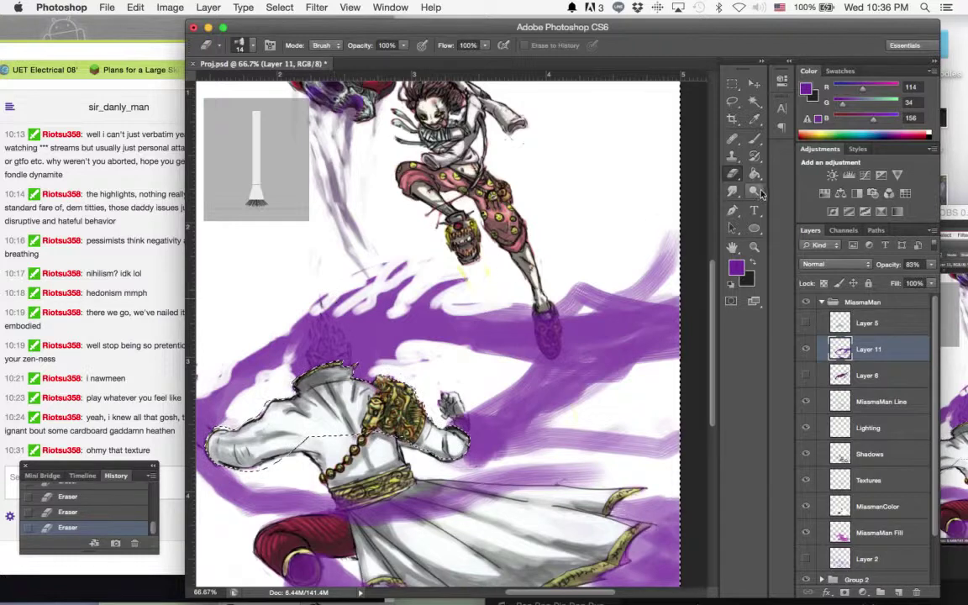
- Paint purple back over the wispy cuts in the upper plume and clean its top edge with the eraser
key("b")
mouse_move(383, 330)
left_mouse_down()
mouse_move(304, 286)
mouse_move(370, 273)
mouse_move(446, 302)
mouse_move(395, 267)
mouse_move(424, 275)
left_mouse_up()
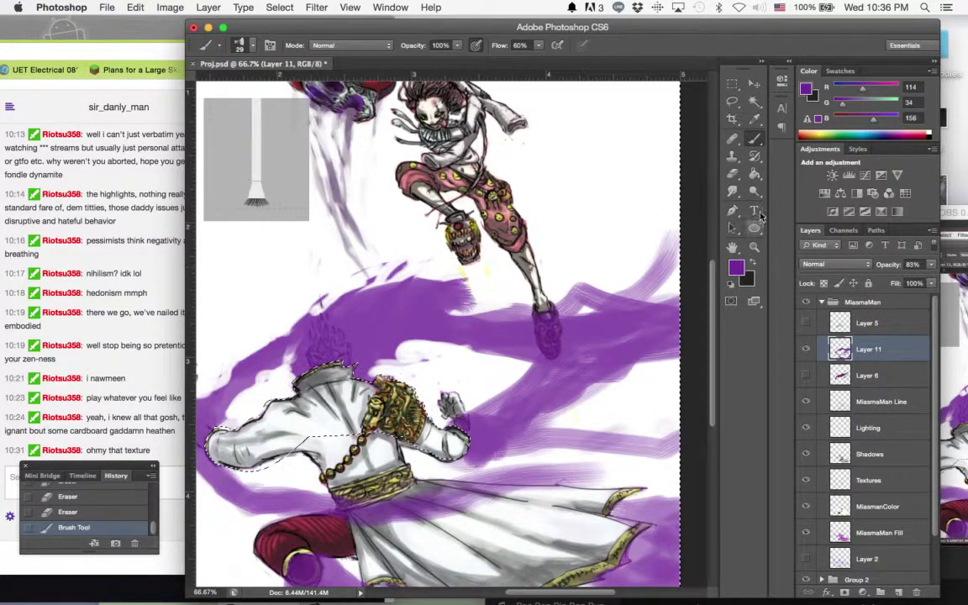
key("e")
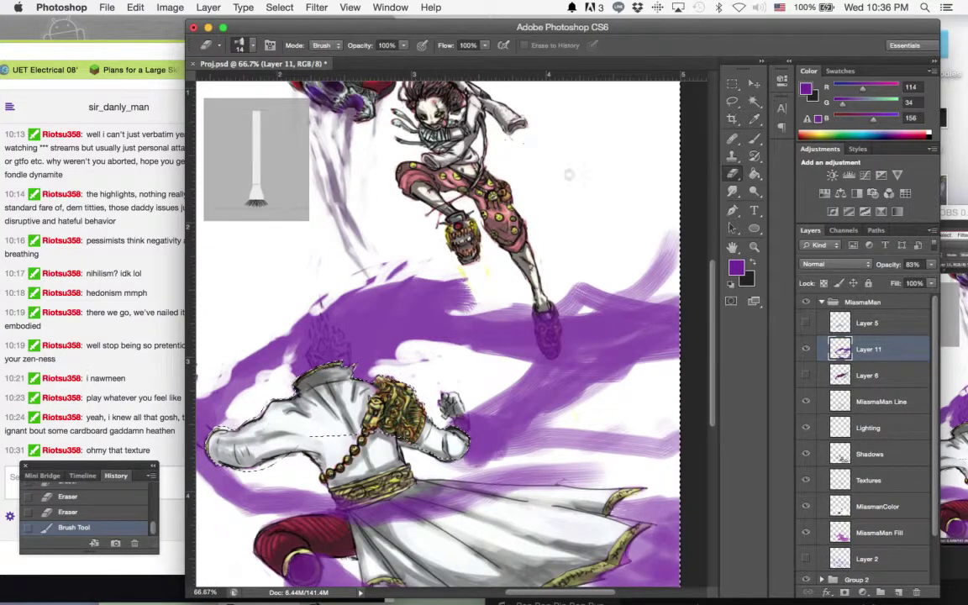
left_click_drag(313, 267, 436, 256)
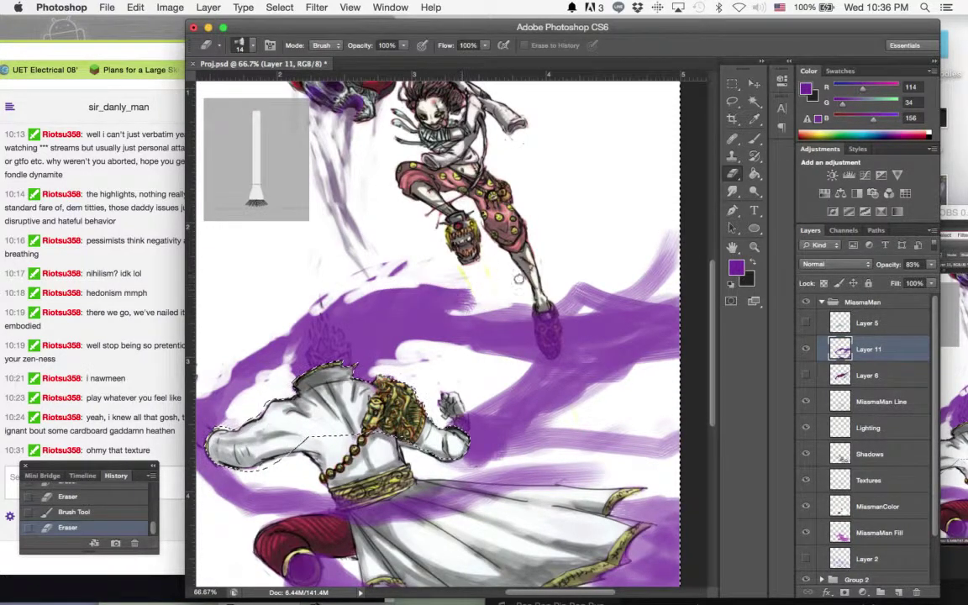
- Erase the miasma around the jumping figure's lower foot, shaping swirling white wisps out to the canvas edge
left_click_drag(496, 306, 433, 296)
left_click_drag(407, 337, 571, 348)
left_click_drag(459, 353, 494, 350)
left_click_drag(455, 304, 535, 311)
mouse_move(460, 291)
left_mouse_down()
mouse_move(536, 326)
mouse_move(516, 280)
mouse_move(554, 274)
mouse_move(575, 290)
left_mouse_up()
mouse_move(516, 252)
left_mouse_down()
mouse_move(551, 271)
mouse_move(669, 241)
left_mouse_up()
right_click(640, 298)
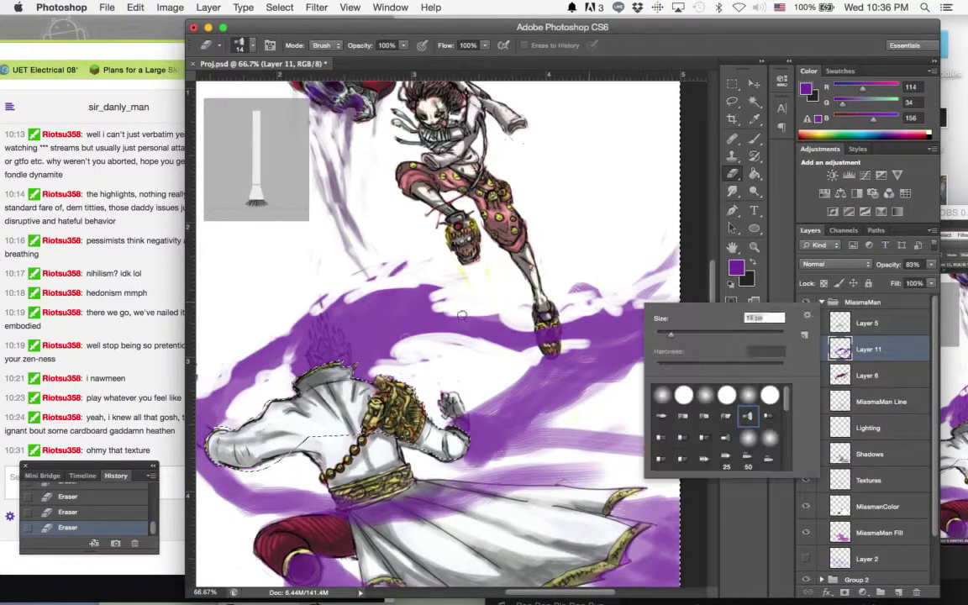
key("Escape")
- Thin the tendril extending from the robed figure's raised hand by erasing its upper and lower edges into smoky wisps
scroll(477, 308, "down", 5)
mouse_move(455, 329)
left_mouse_down()
mouse_move(550, 264)
mouse_move(635, 250)
mouse_move(646, 231)
mouse_move(601, 247)
mouse_move(651, 224)
left_mouse_up()
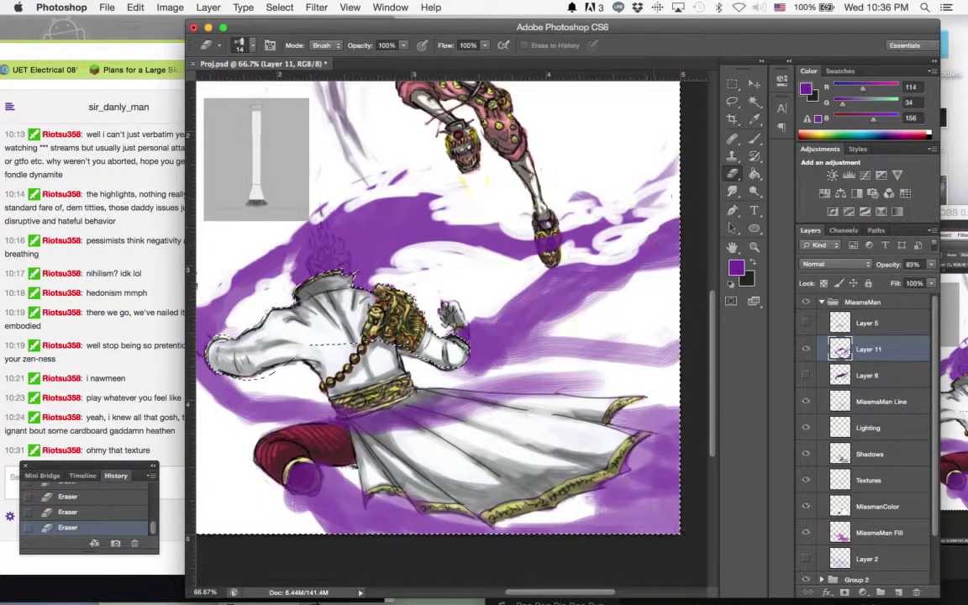
left_click_drag(493, 322, 470, 312)
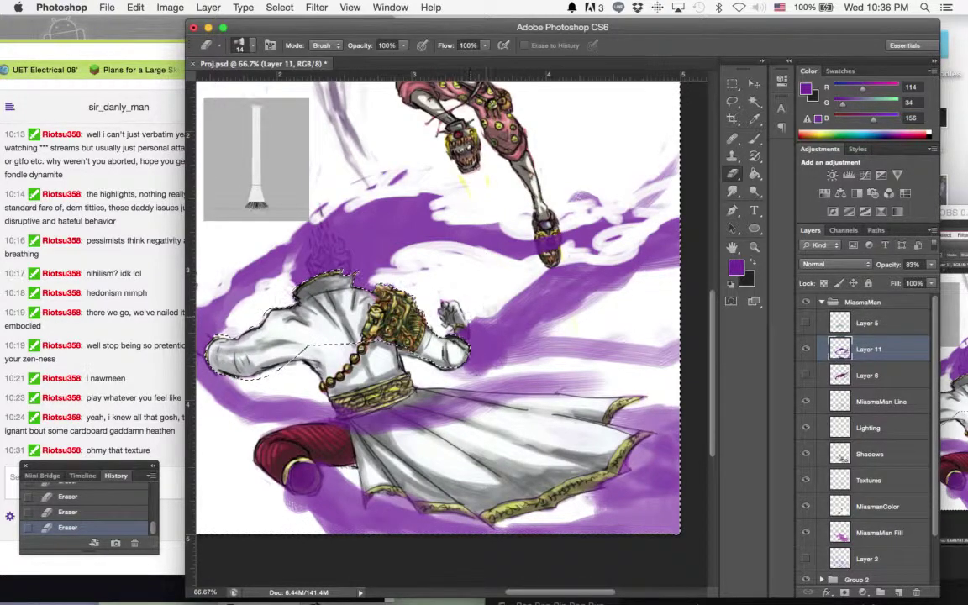
left_click_drag(574, 258, 649, 253)
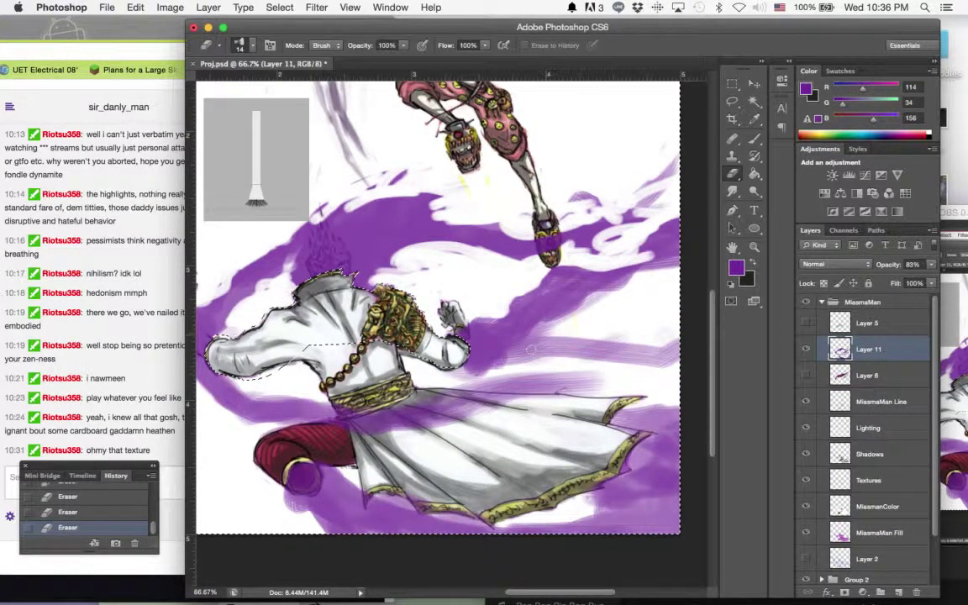
mouse_move(490, 367)
left_mouse_down()
mouse_move(537, 328)
mouse_move(569, 324)
mouse_move(496, 296)
mouse_move(653, 370)
left_mouse_up()
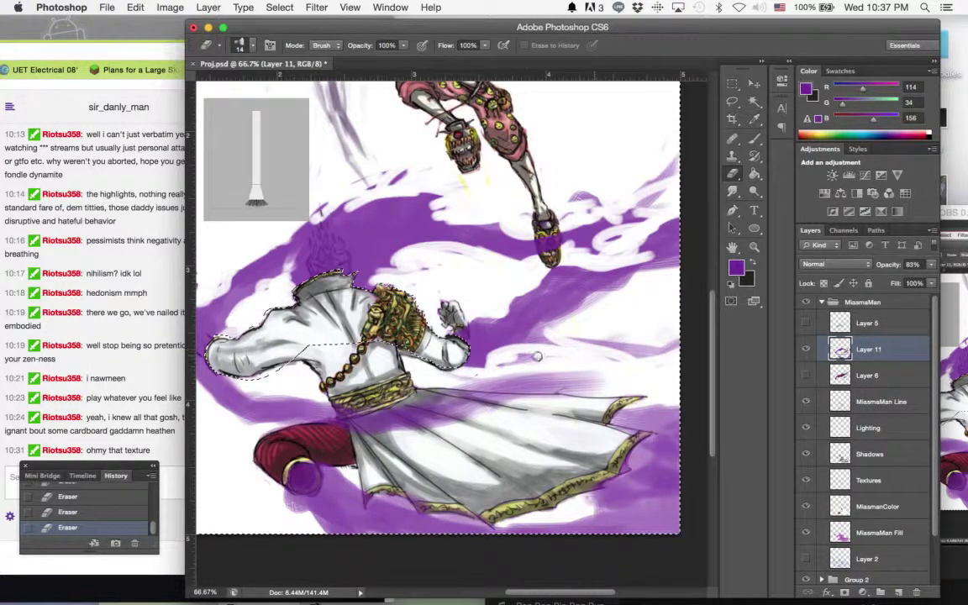
mouse_move(536, 356)
left_mouse_down()
mouse_move(563, 323)
mouse_move(604, 299)
mouse_move(571, 311)
mouse_move(609, 291)
mouse_move(560, 311)
mouse_move(630, 276)
left_mouse_up()
right_click(666, 264)
left_click(677, 248)
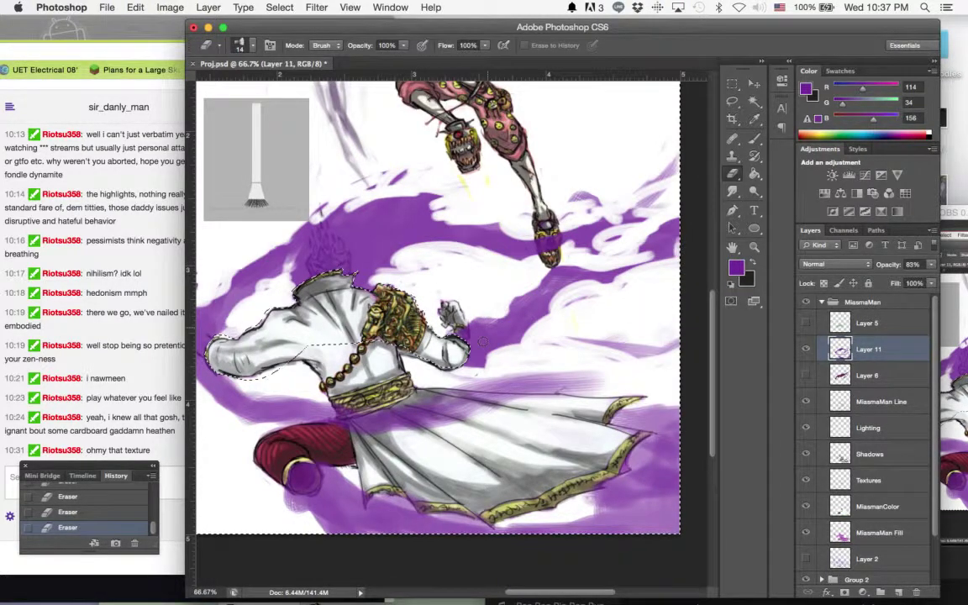
- Narrow the purple band beneath the robed figure's outstretched sleeve by erasing its edges toward the belt
left_click_drag(421, 240, 500, 261)
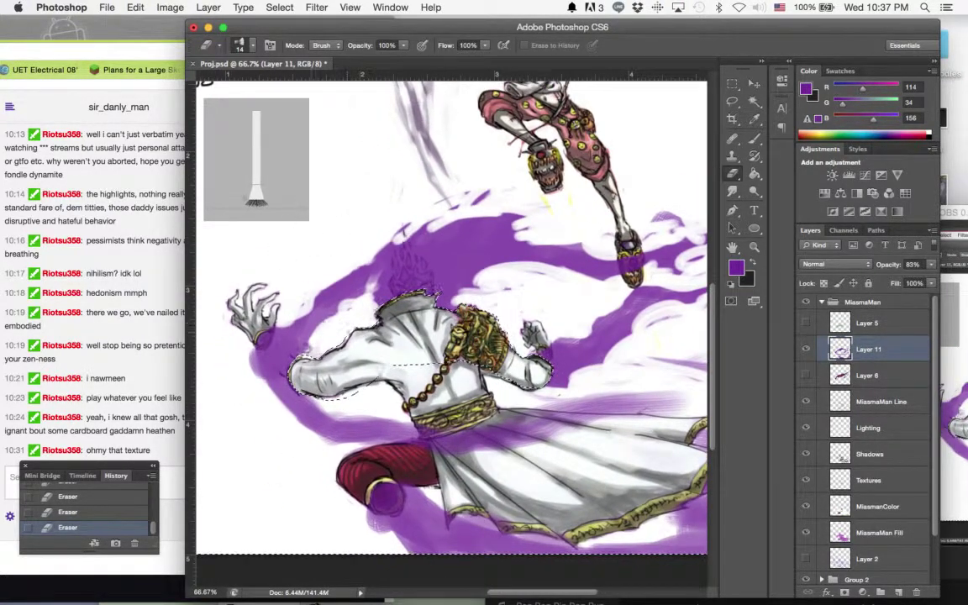
mouse_move(254, 357)
left_mouse_down()
mouse_move(266, 402)
mouse_move(288, 412)
mouse_move(356, 397)
mouse_move(332, 413)
mouse_move(377, 422)
left_mouse_up()
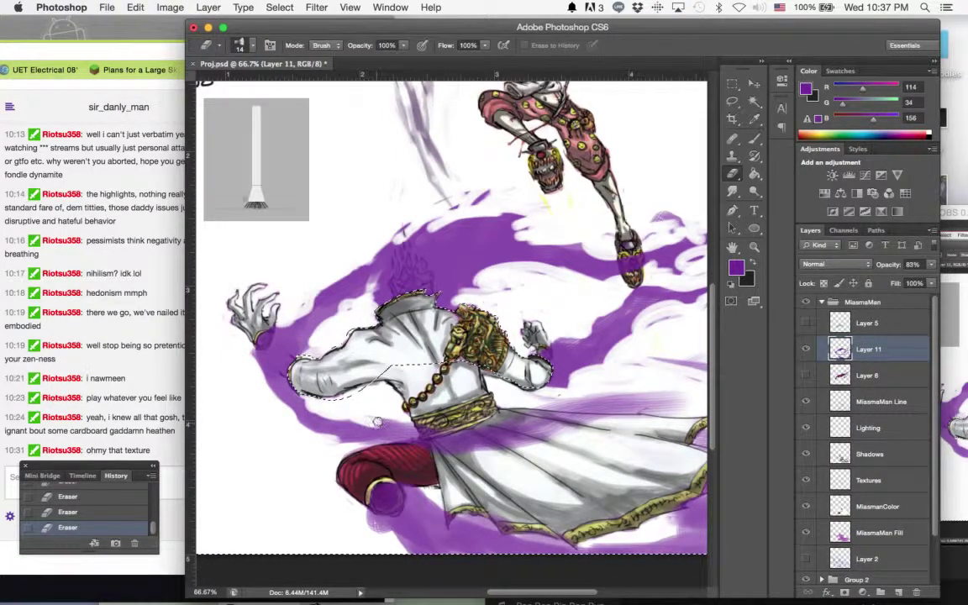
left_click_drag(369, 382, 420, 385)
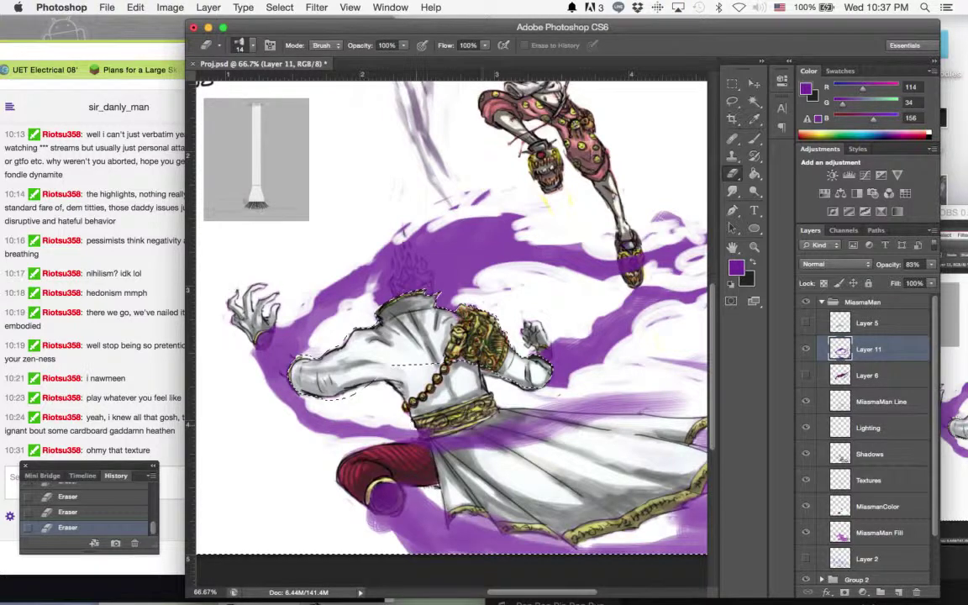
- Erase the purple streaks over and above the robe's flowing skirt, between the belt and the canvas edge
left_click_drag(486, 426, 679, 401)
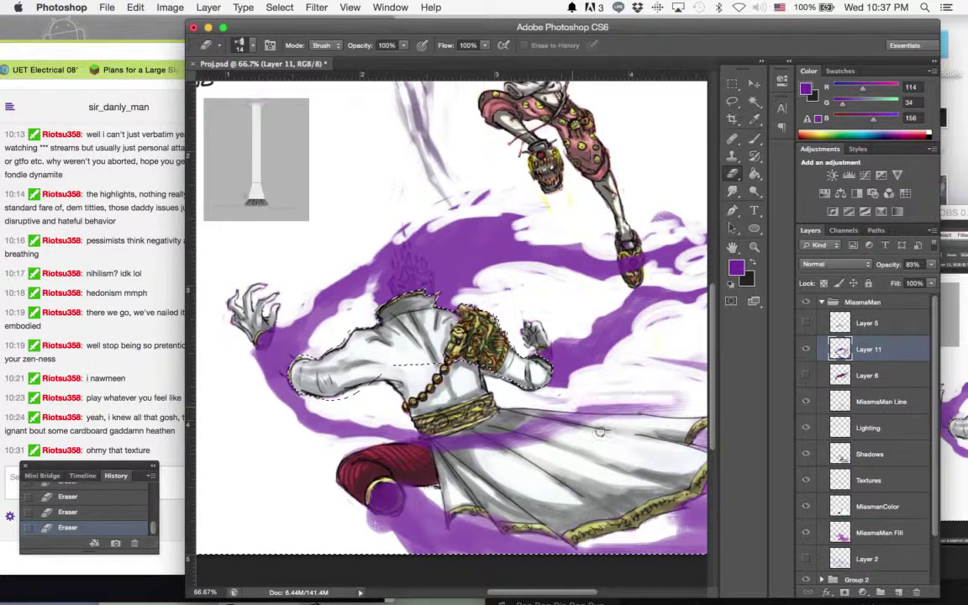
left_click_drag(514, 430, 669, 408)
left_click_drag(612, 398, 696, 404)
left_click_drag(634, 426, 685, 419)
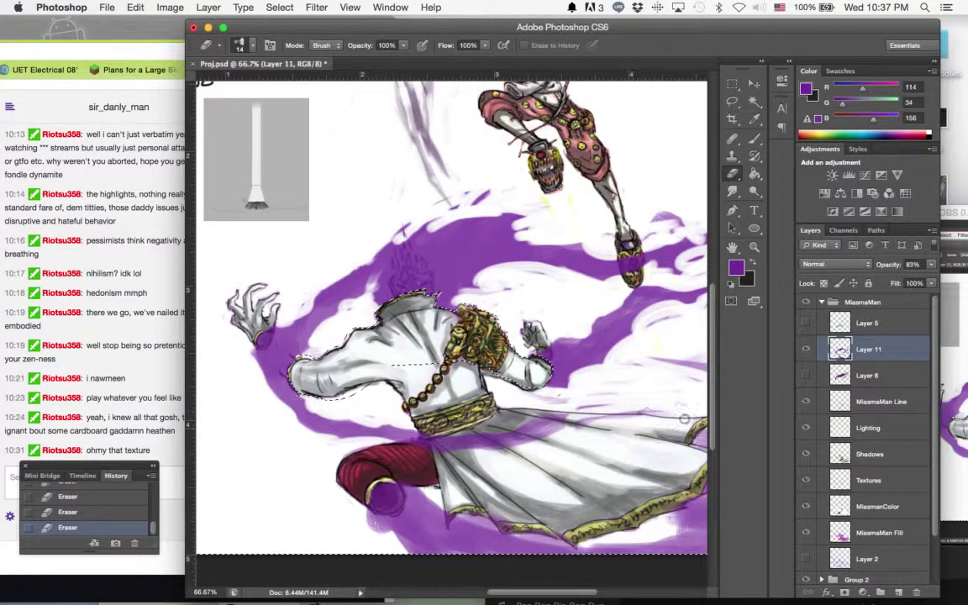
left_click_drag(502, 397, 392, 320)
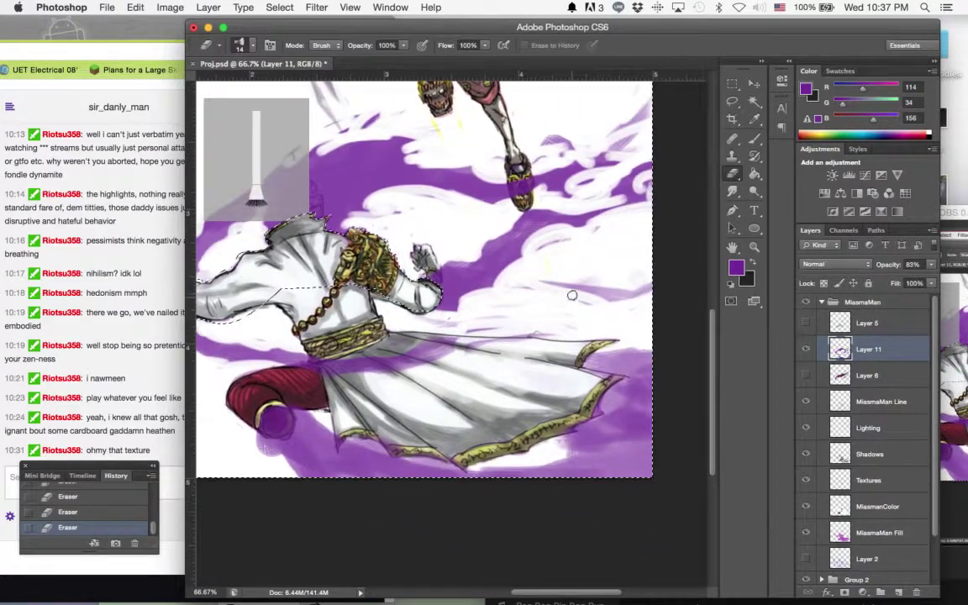
left_click_drag(490, 304, 526, 292)
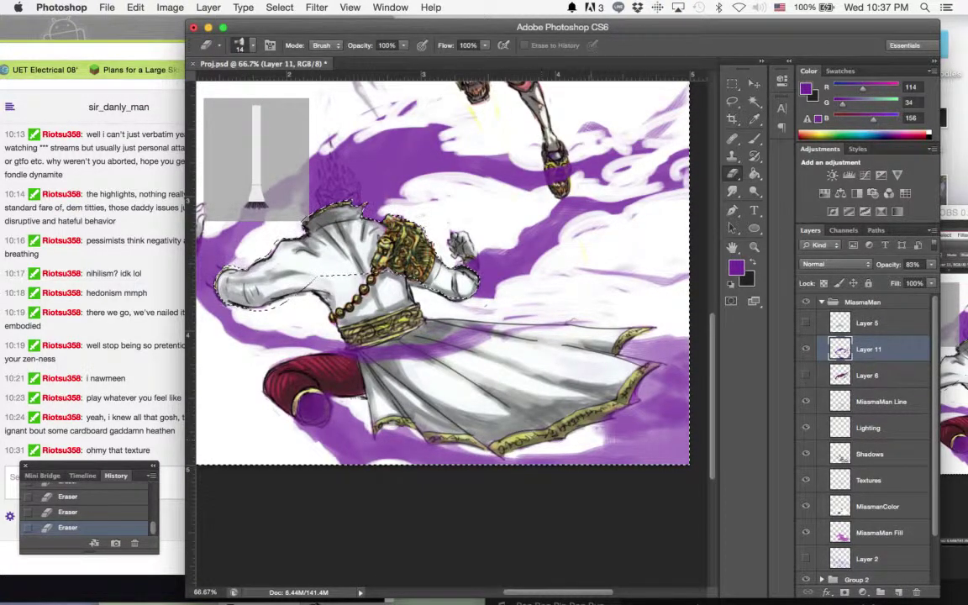
- Erase light wisps into the miasma around the skirt's gold hem and trailing corner
mouse_move(599, 430)
left_mouse_down()
mouse_move(615, 437)
mouse_move(592, 440)
left_mouse_up()
left_click_drag(628, 351, 650, 346)
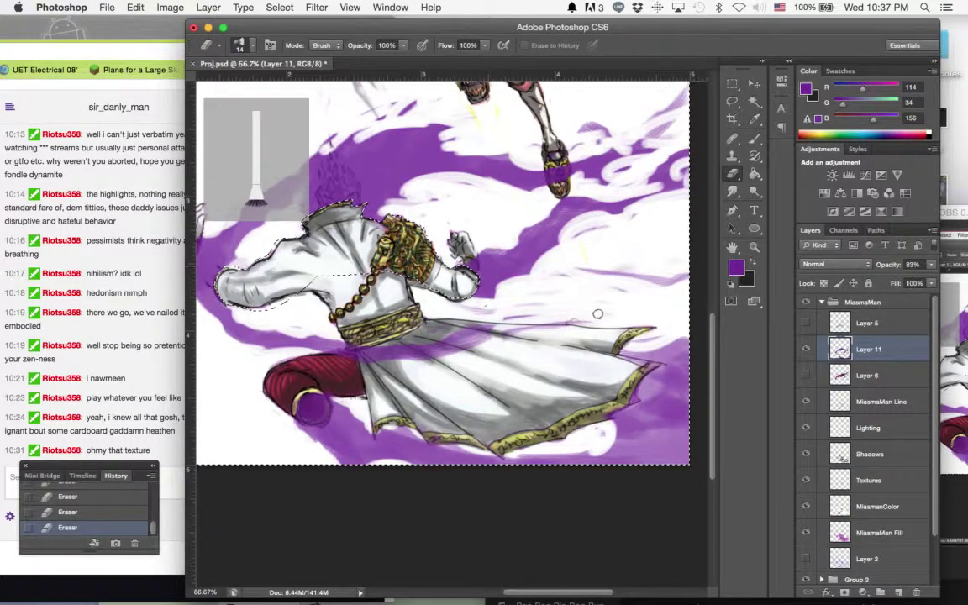
left_click_drag(533, 269, 602, 326)
left_click(754, 247)
left_click(645, 252)
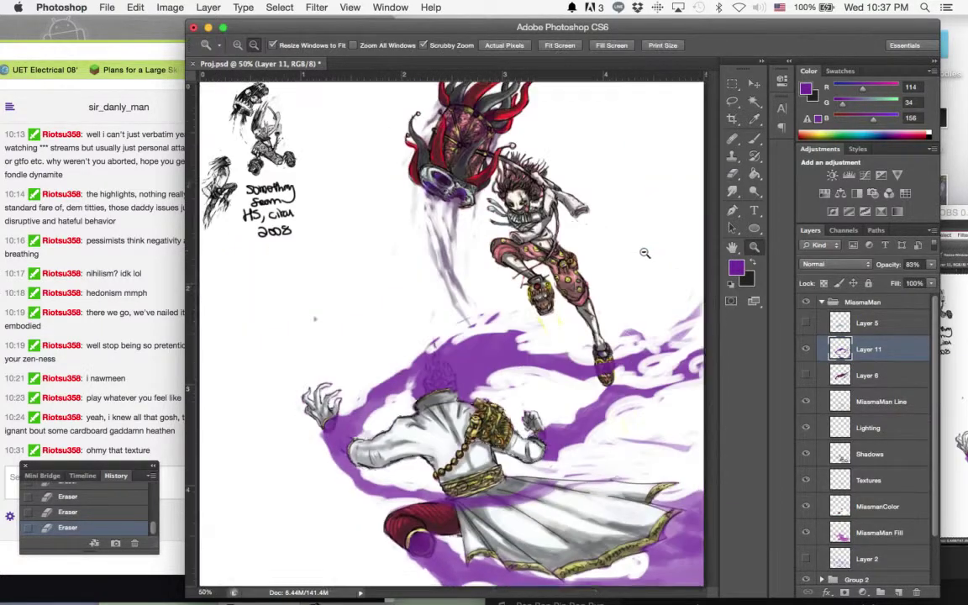
- Clear the active selection around the robed figure's torso and the canvas edge
left_click(644, 252, "alt")
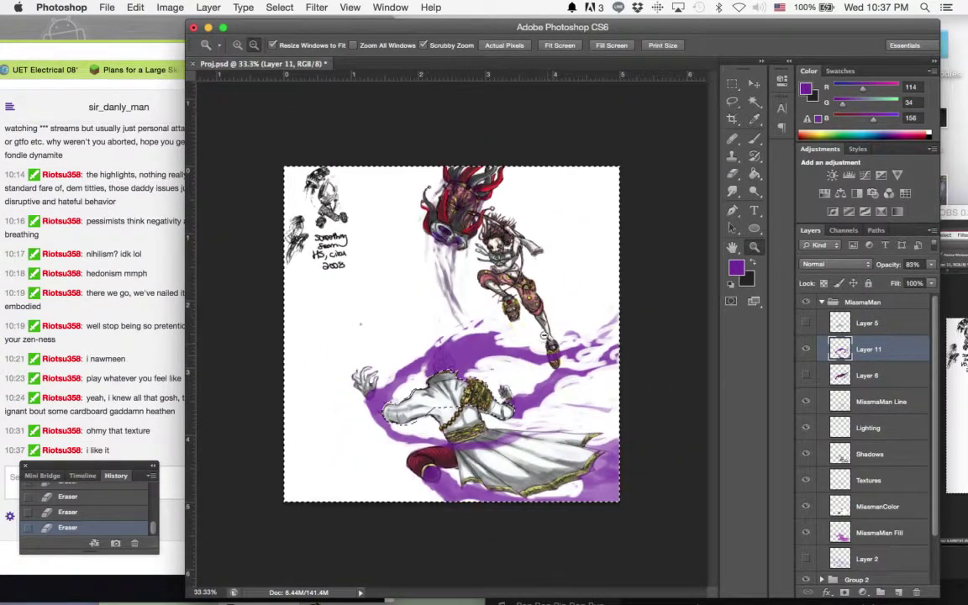
key("super+equal")
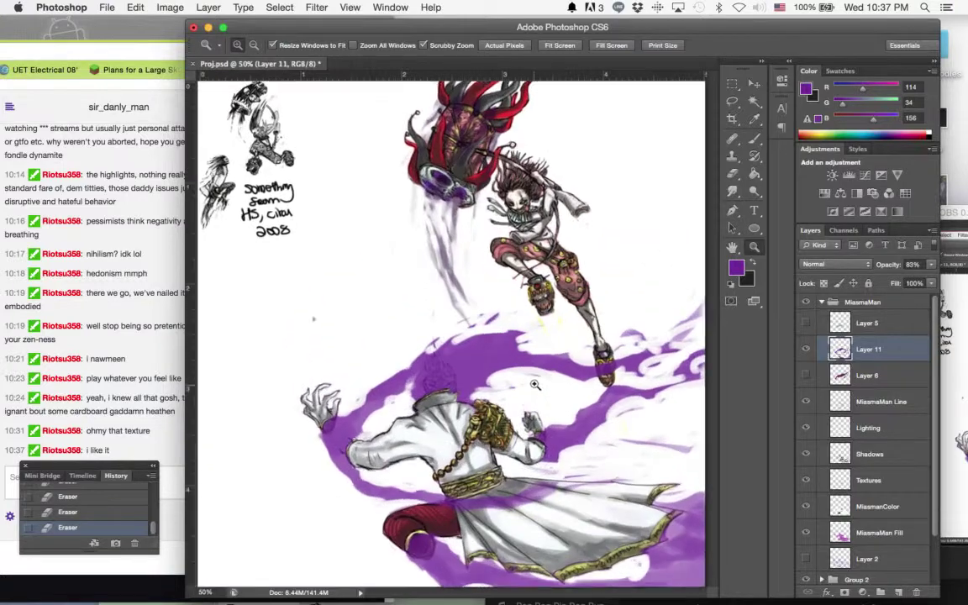
left_click(534, 384)
left_click(537, 393)
left_click(539, 395, "alt")
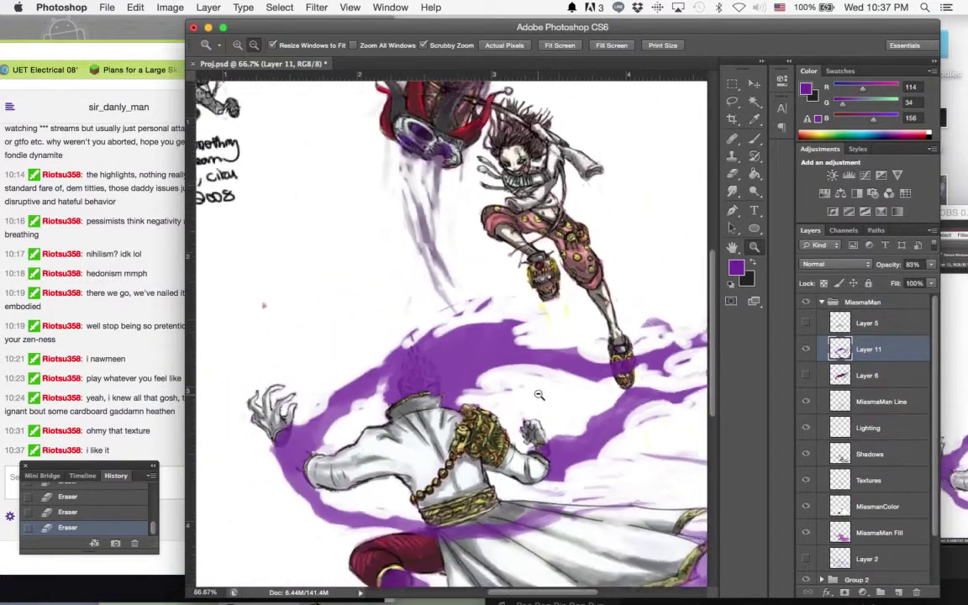
left_click(538, 395, "alt")
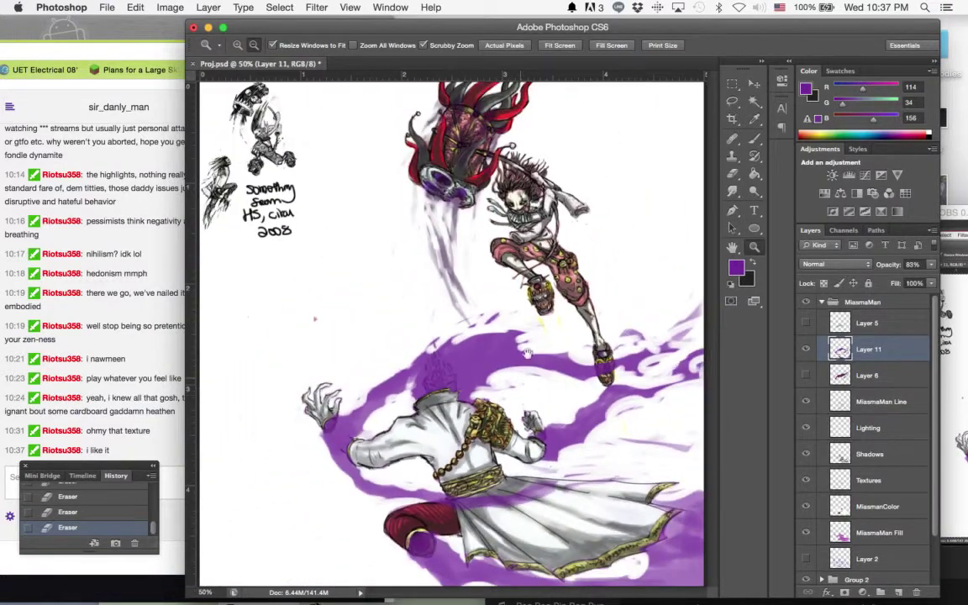
left_click(730, 86)
left_click_drag(591, 279, 591, 272)
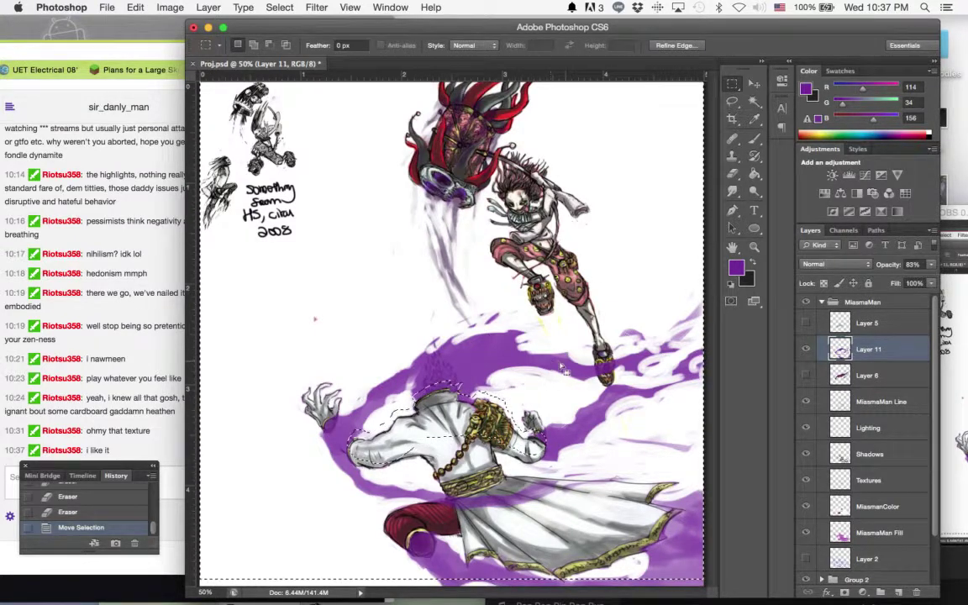
left_click(448, 405)
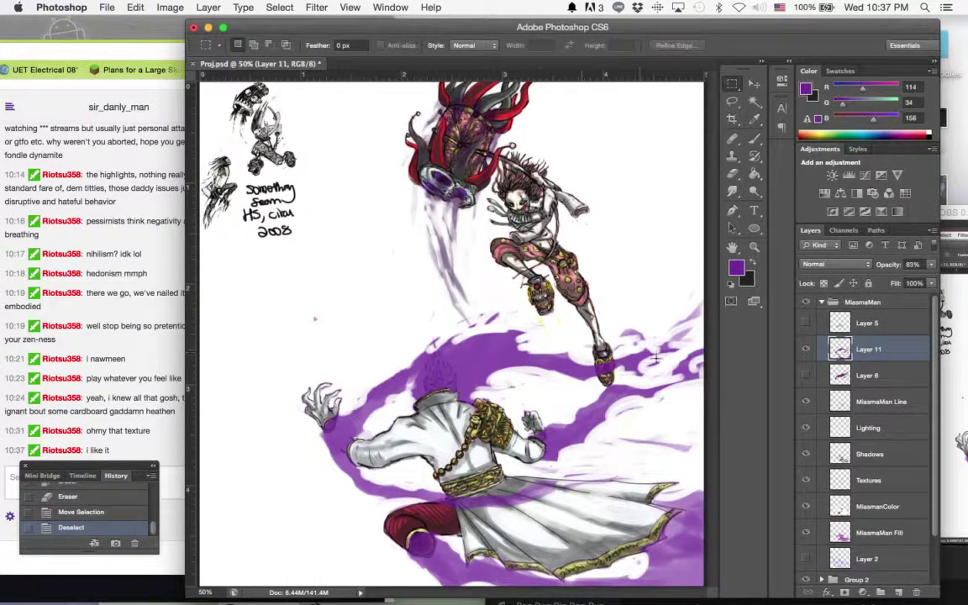
- Examine the purple miasma around the robed figure's collar, shoulder ornament and belt at closer magnification
left_click(753, 248)
left_click(538, 357, "alt")
left_click(536, 360, "alt")
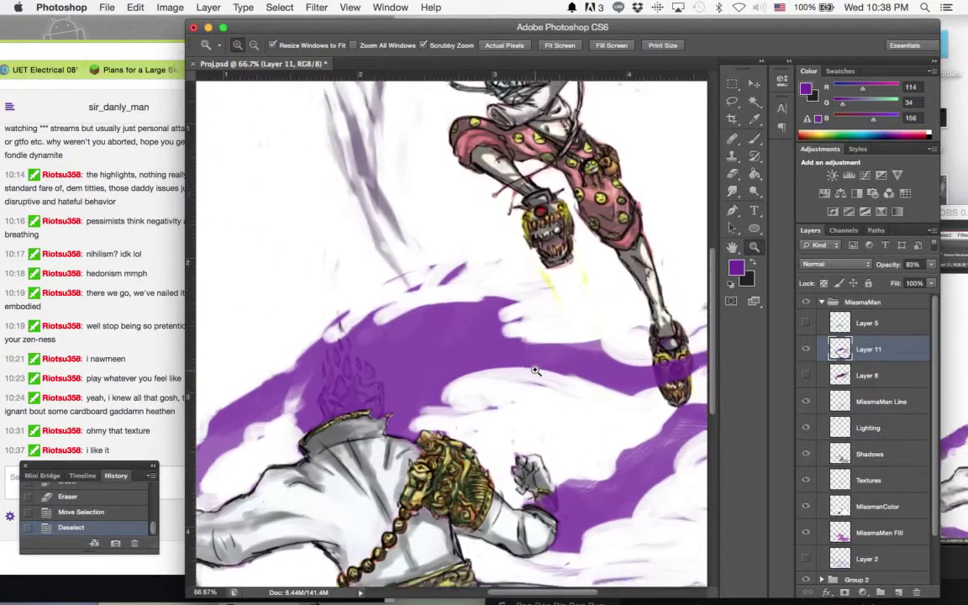
left_click_drag(484, 396, 549, 287)
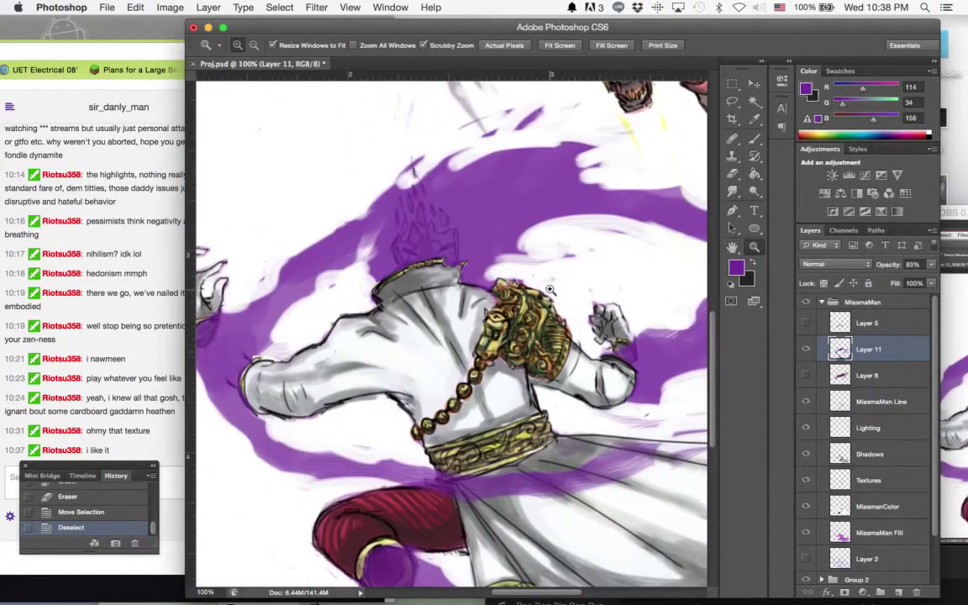
left_click(549, 287)
left_click(549, 288)
left_click(549, 287)
left_click(542, 273, "alt")
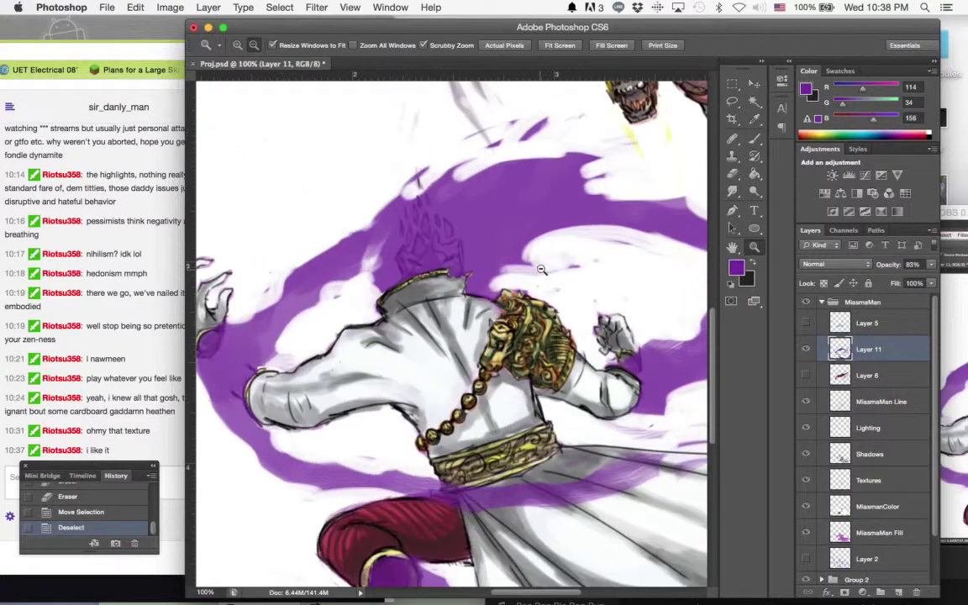
left_click(540, 272)
left_click_drag(541, 273, 501, 265)
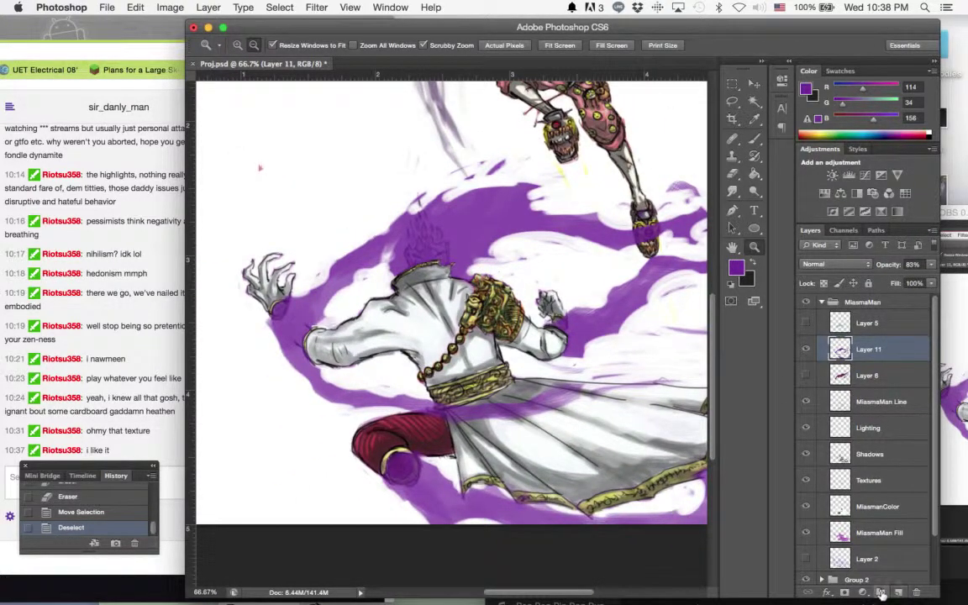
- Create a layer group named Miasma and move Layer 11 into it
left_click(880, 593)
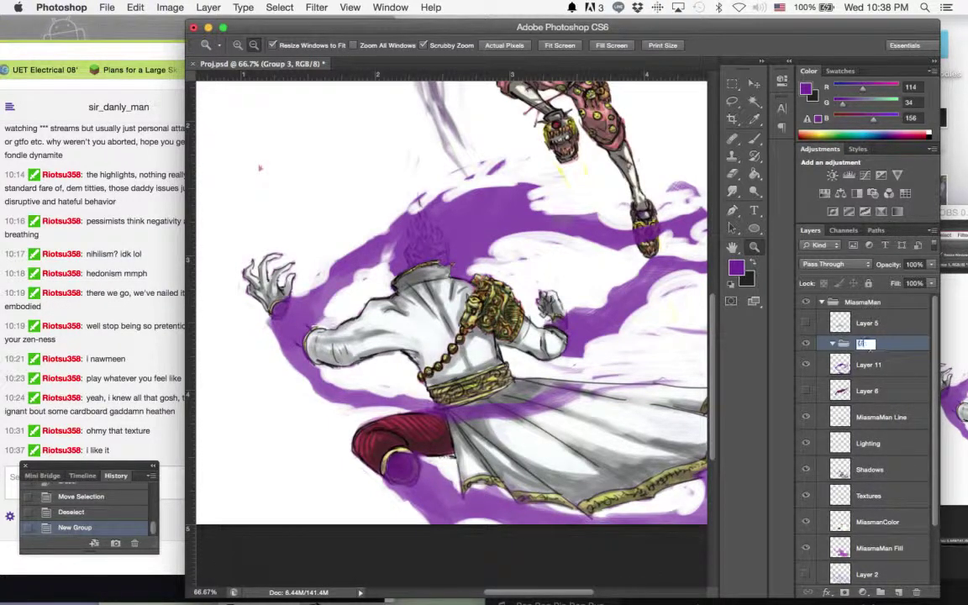
type("Miasma")
key("Return")
left_click_drag(874, 364, 869, 344)
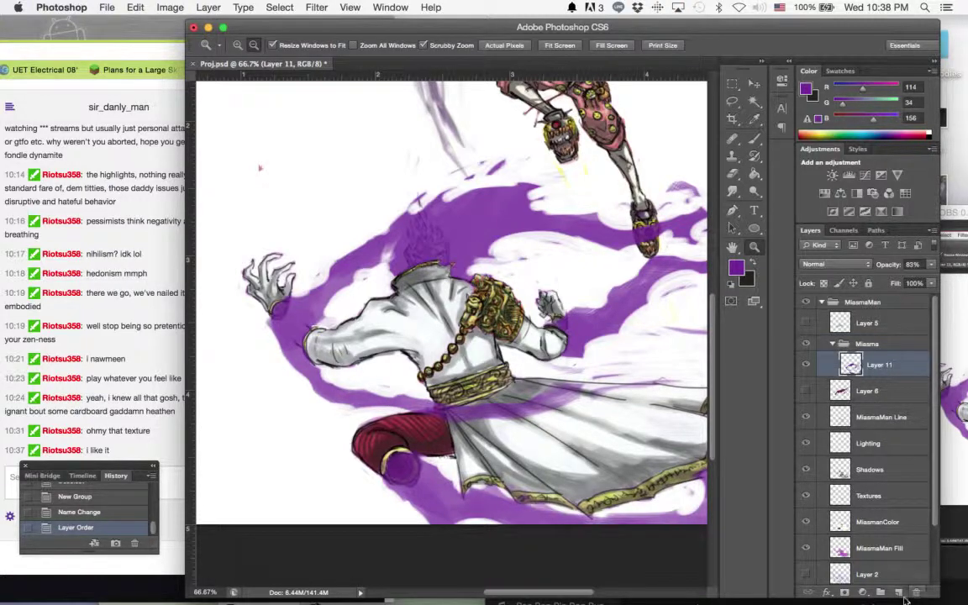
- Add a new layer above Layer 11 in the Miasma group and set the foreground colour to dark purple (RGB 91, 41, 117)
left_click(898, 593)
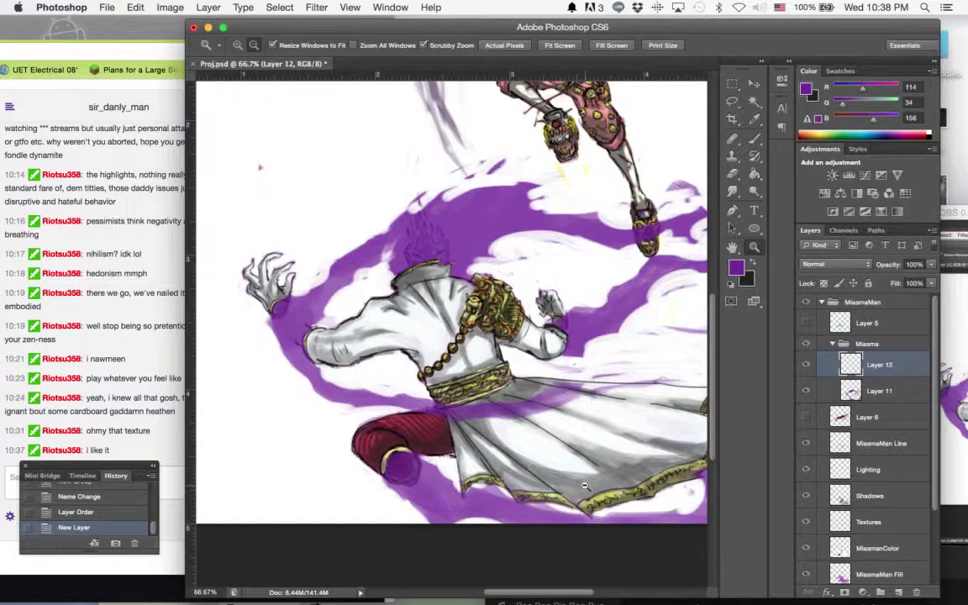
left_click_drag(460, 207, 398, 210)
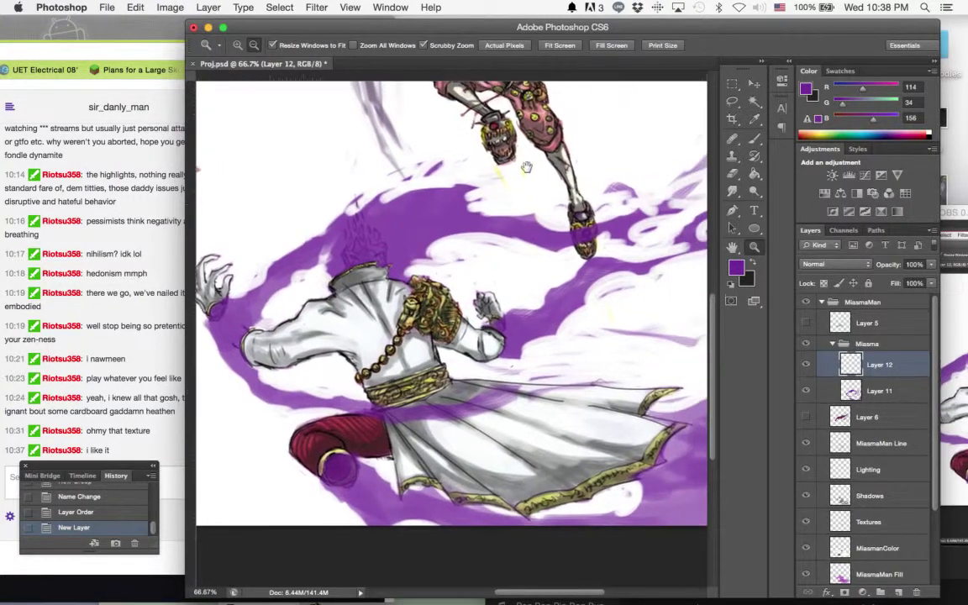
left_click(741, 271)
left_click(405, 217)
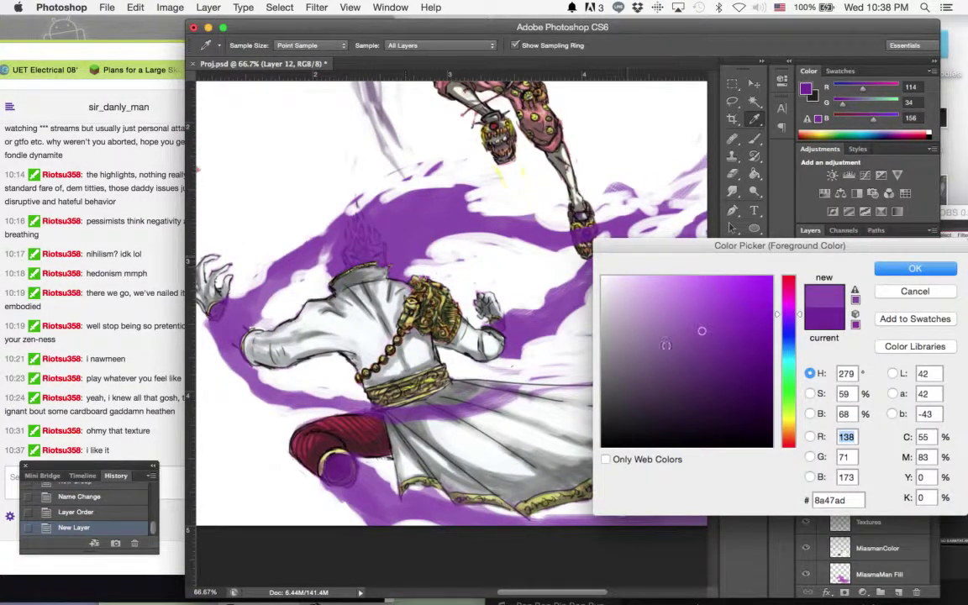
left_click(915, 269)
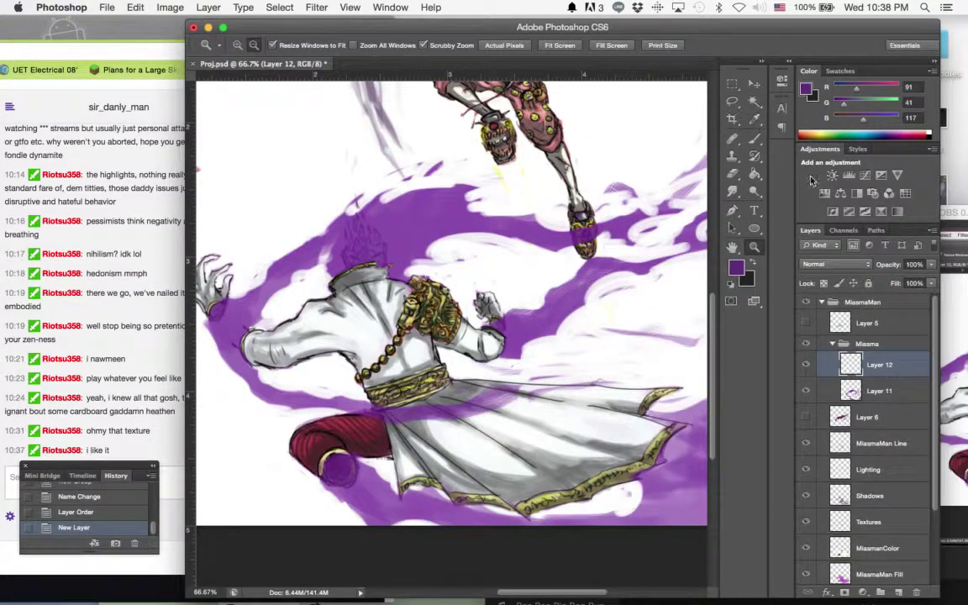
- Try dark purple shading over the robed figure's flame-like head, check it with the MiasmaMan Line layer hidden, and erase it again
key("b")
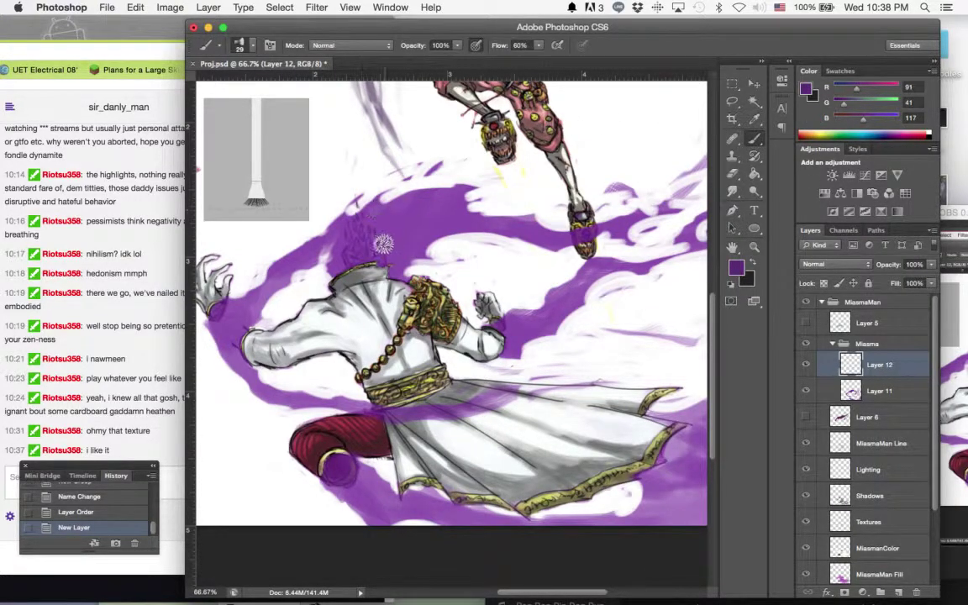
mouse_move(383, 243)
left_mouse_down()
mouse_move(377, 258)
mouse_move(331, 220)
mouse_move(313, 238)
mouse_move(399, 228)
mouse_move(364, 203)
left_mouse_up()
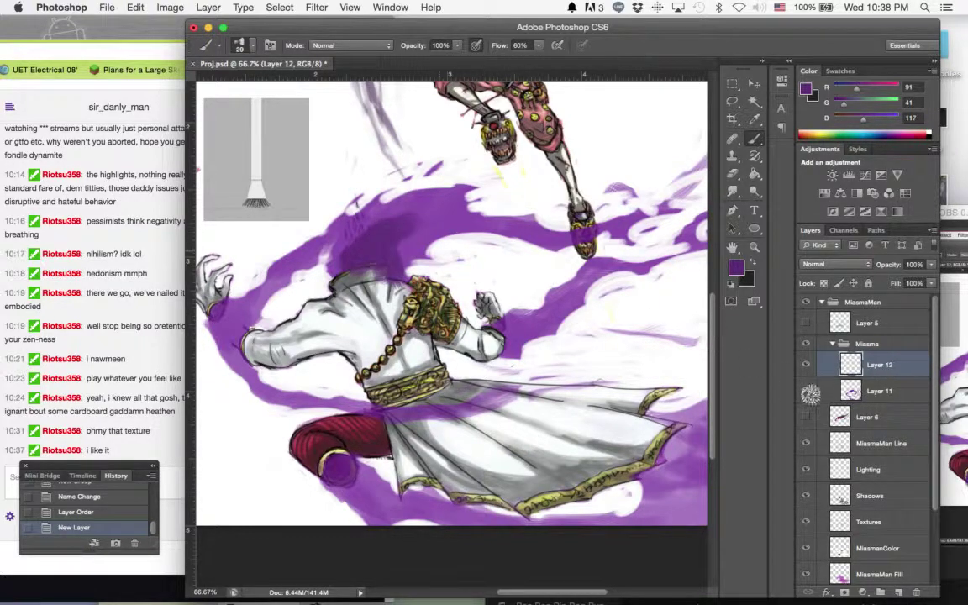
left_click(806, 443)
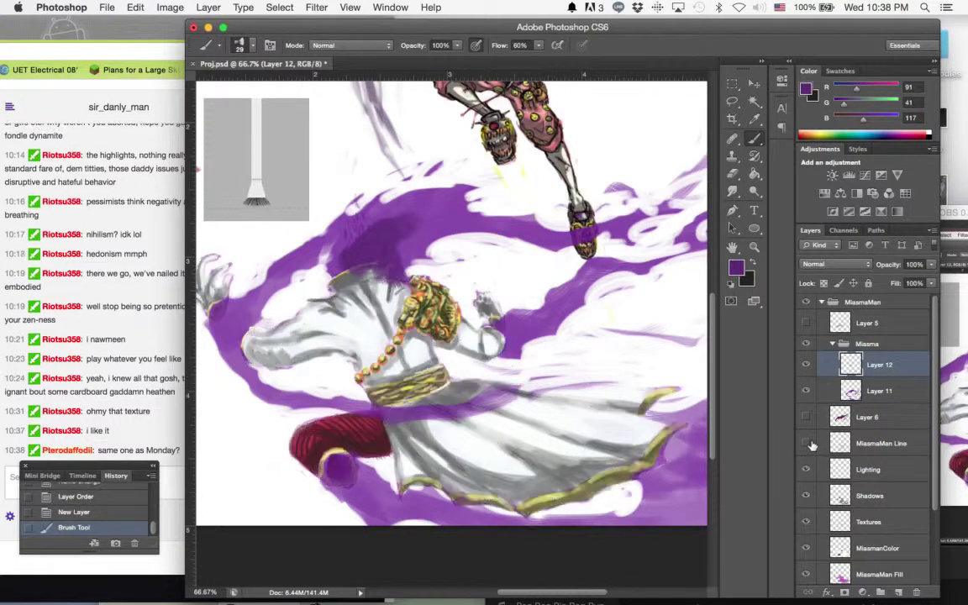
left_click(809, 445)
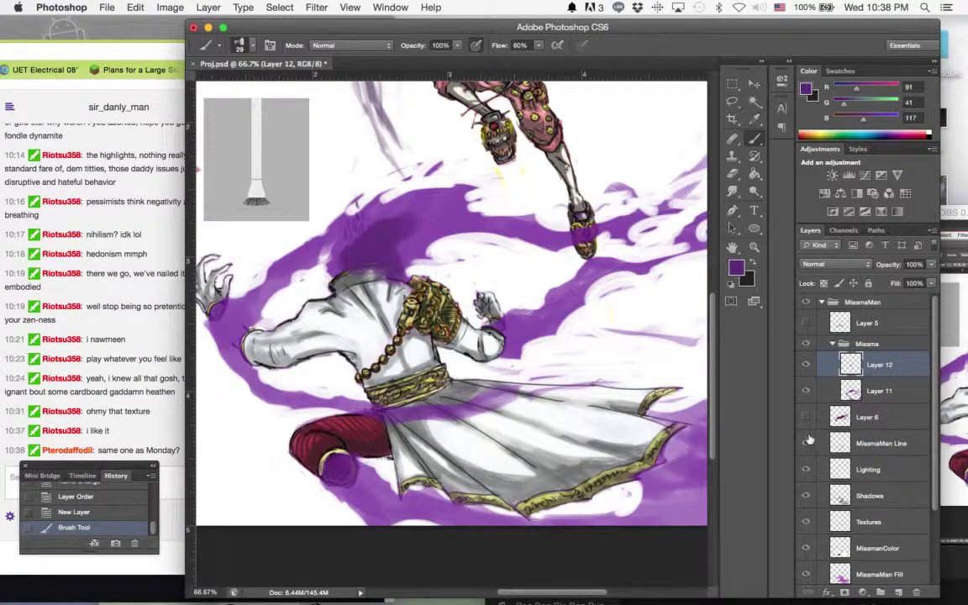
left_click(736, 174)
mouse_move(335, 280)
left_mouse_down()
mouse_move(365, 273)
mouse_move(345, 200)
mouse_move(324, 210)
mouse_move(349, 242)
left_mouse_up()
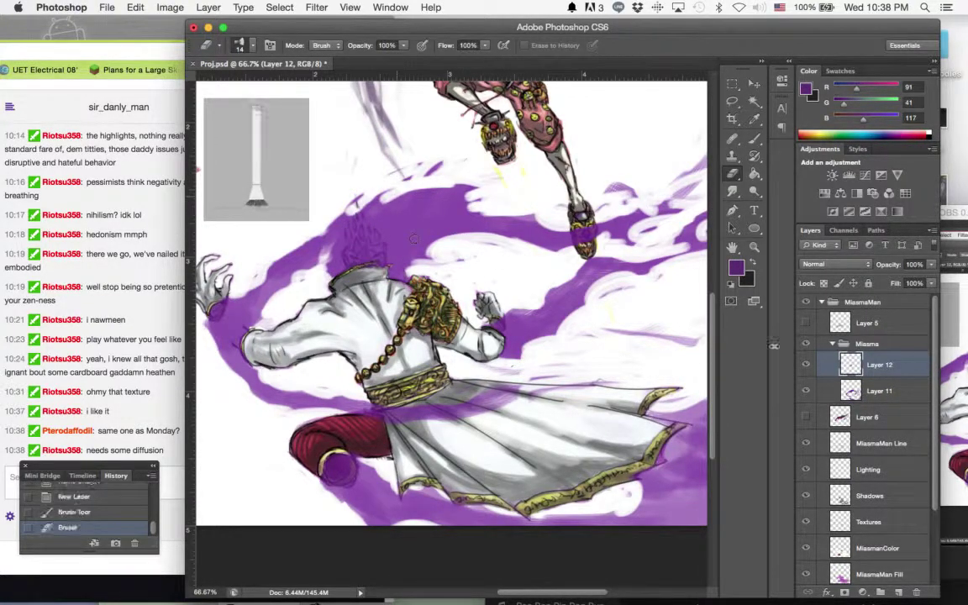
- Set Layer 12's blending mode to Hard Light and the foreground colour to red (RGB 173, 50, 50)
left_click(827, 265)
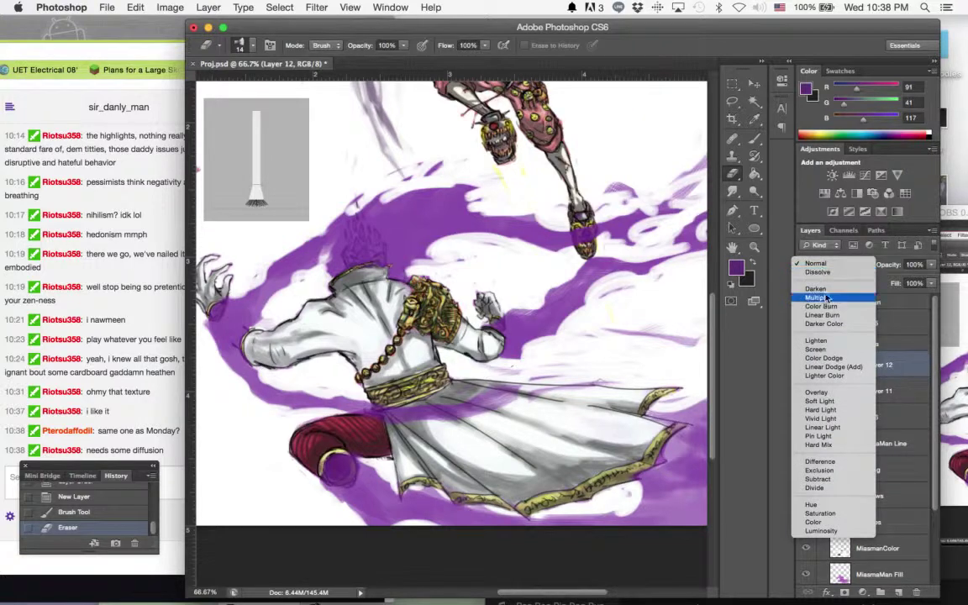
left_click(840, 411)
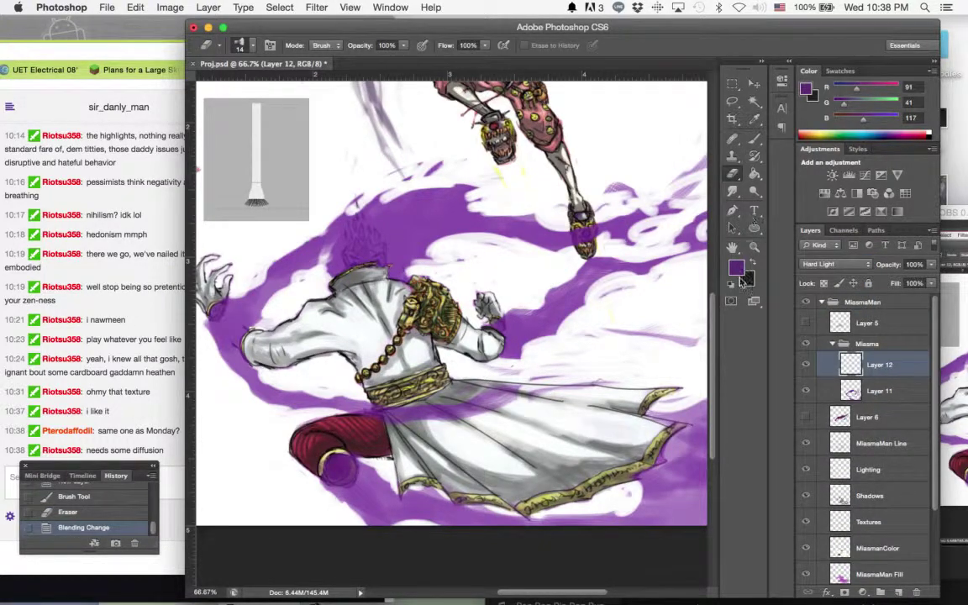
left_click(736, 277)
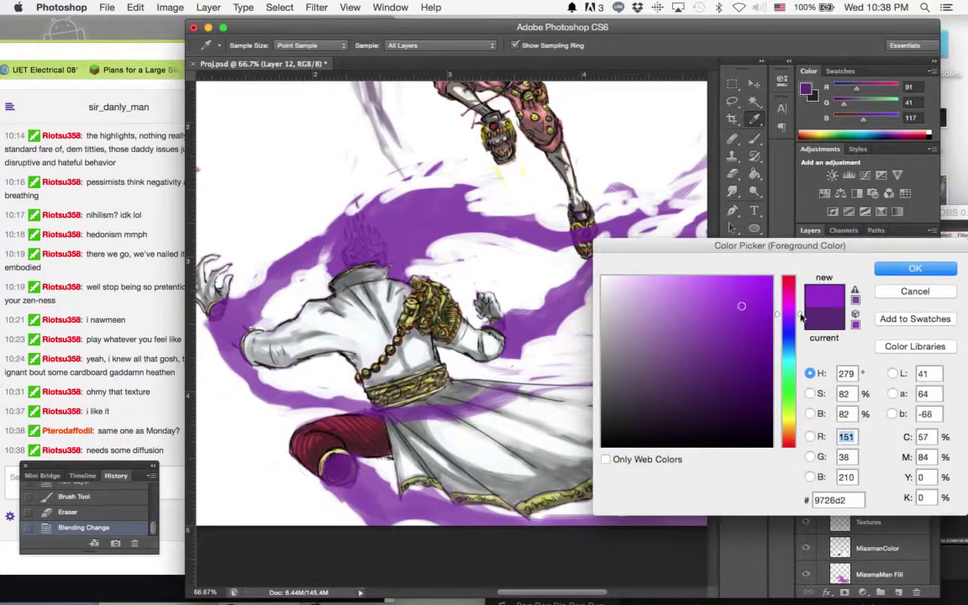
left_click(792, 380)
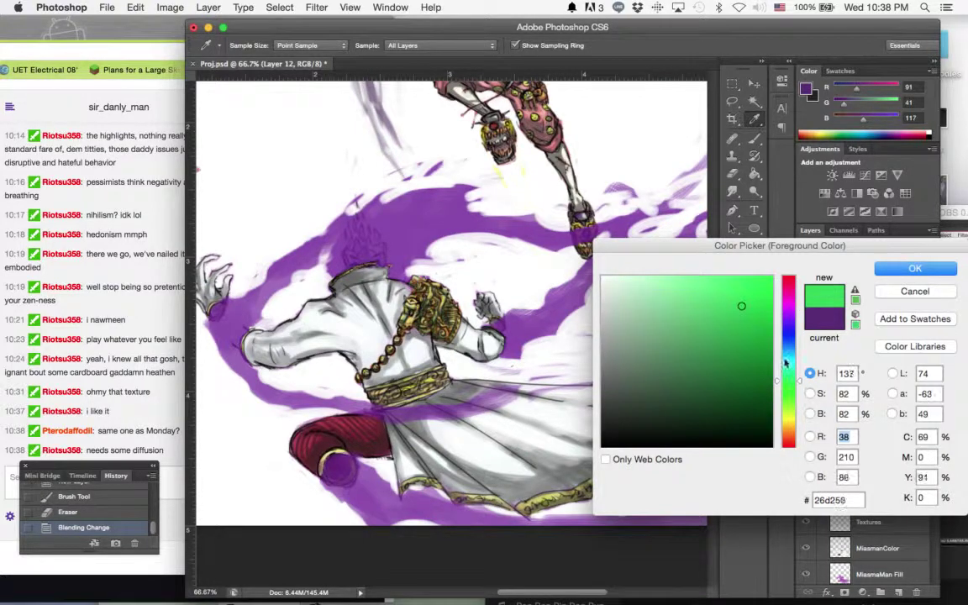
left_click(790, 291)
left_click_drag(735, 323, 716, 317)
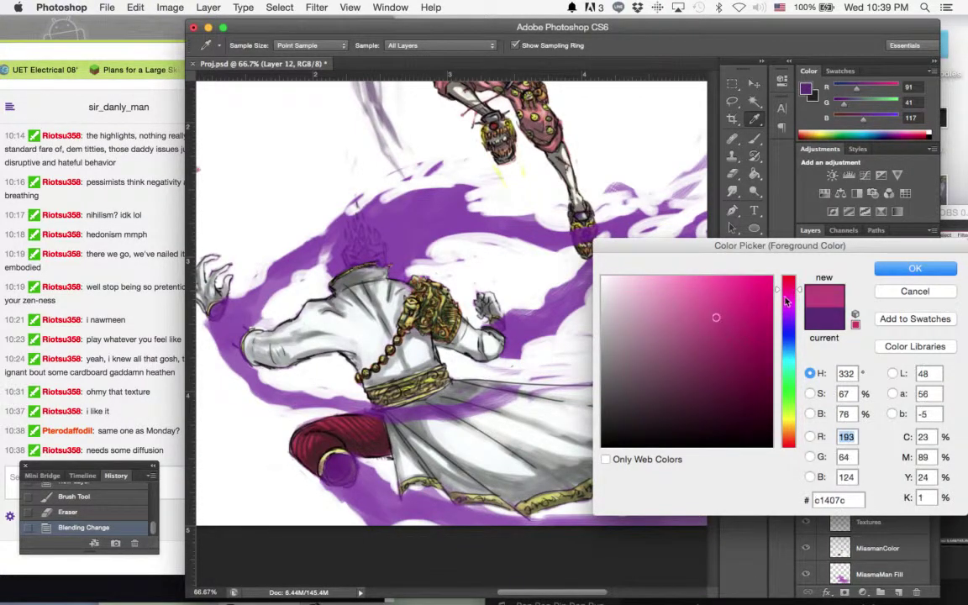
left_click_drag(792, 279, 793, 274)
left_click_drag(742, 341, 724, 330)
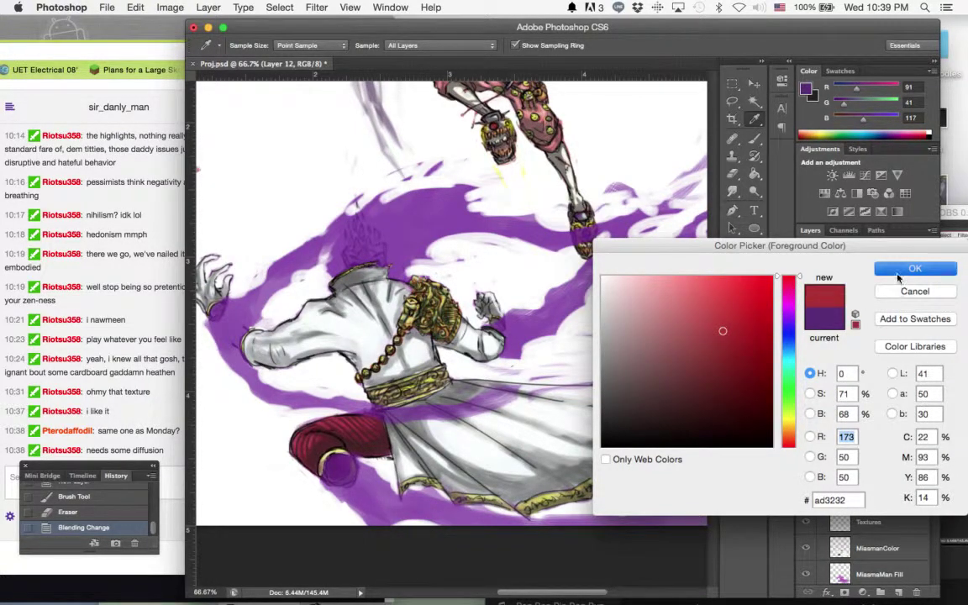
left_click(899, 275)
- Brush red over the miasma around the figure's head and along the bands trailing behind the collar and raised fist
left_click(756, 139)
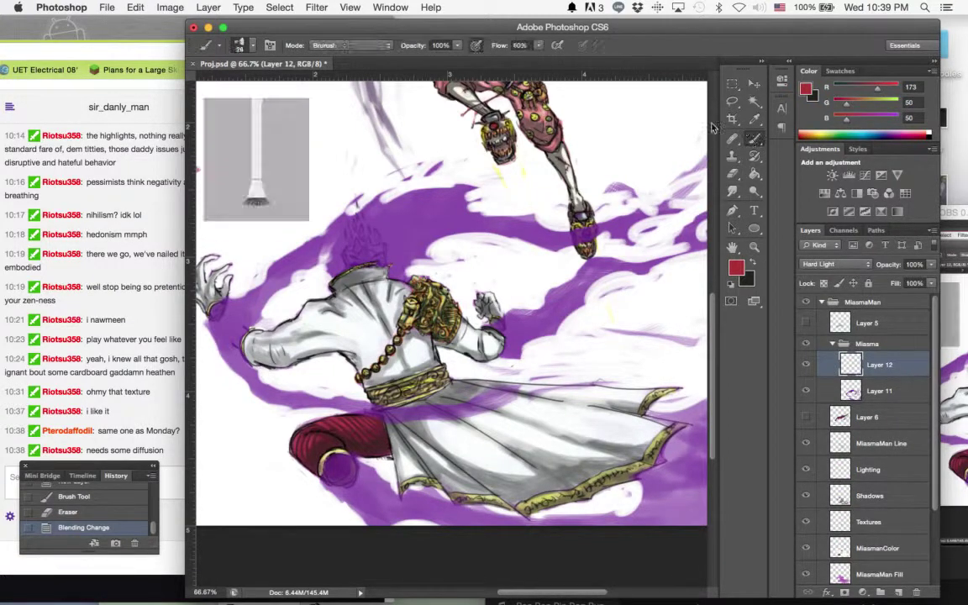
left_click_drag(411, 200, 459, 202)
mouse_move(395, 217)
left_mouse_down()
mouse_move(361, 252)
mouse_move(391, 220)
mouse_move(446, 201)
mouse_move(363, 270)
mouse_move(369, 252)
mouse_move(477, 222)
mouse_move(536, 230)
left_mouse_up()
left_click_drag(514, 224, 601, 231)
mouse_move(391, 244)
left_mouse_down()
mouse_move(300, 314)
mouse_move(287, 346)
mouse_move(269, 336)
mouse_move(349, 367)
mouse_move(511, 340)
mouse_move(693, 280)
mouse_move(640, 291)
left_mouse_up()
mouse_move(472, 207)
left_mouse_down()
mouse_move(624, 242)
mouse_move(664, 239)
left_mouse_up()
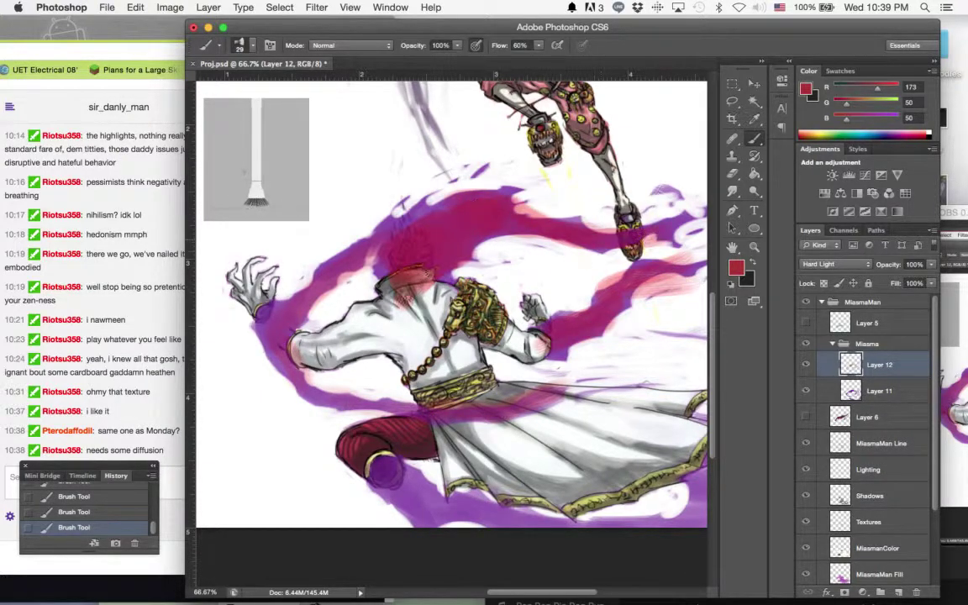
- Brush red over the miasma beneath the skirt's gold hem and along the outer edges of the upper wisps
scroll(362, 266, "down", 3)
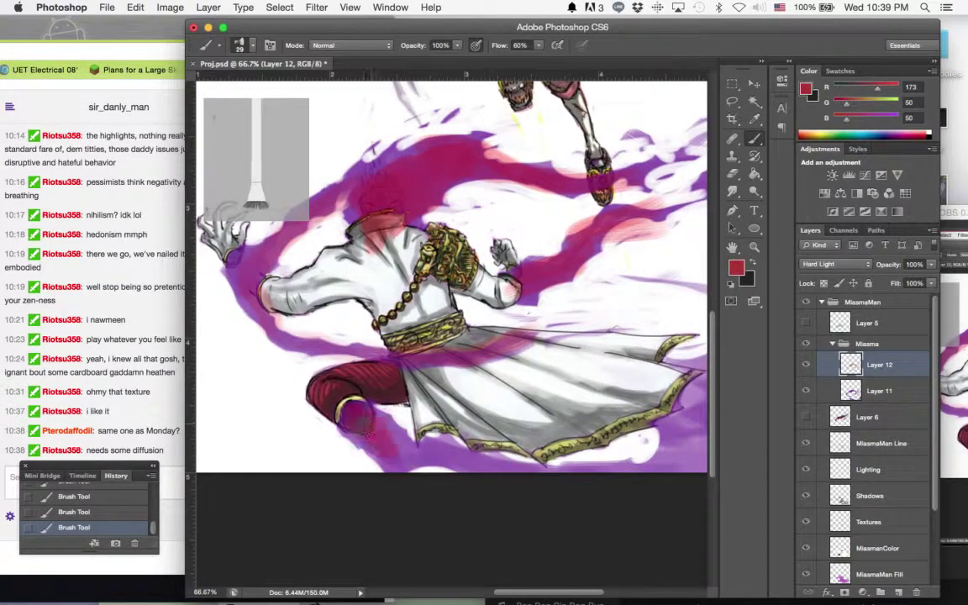
mouse_move(370, 416)
left_mouse_down()
mouse_move(445, 414)
mouse_move(495, 430)
mouse_move(581, 402)
mouse_move(626, 340)
left_mouse_up()
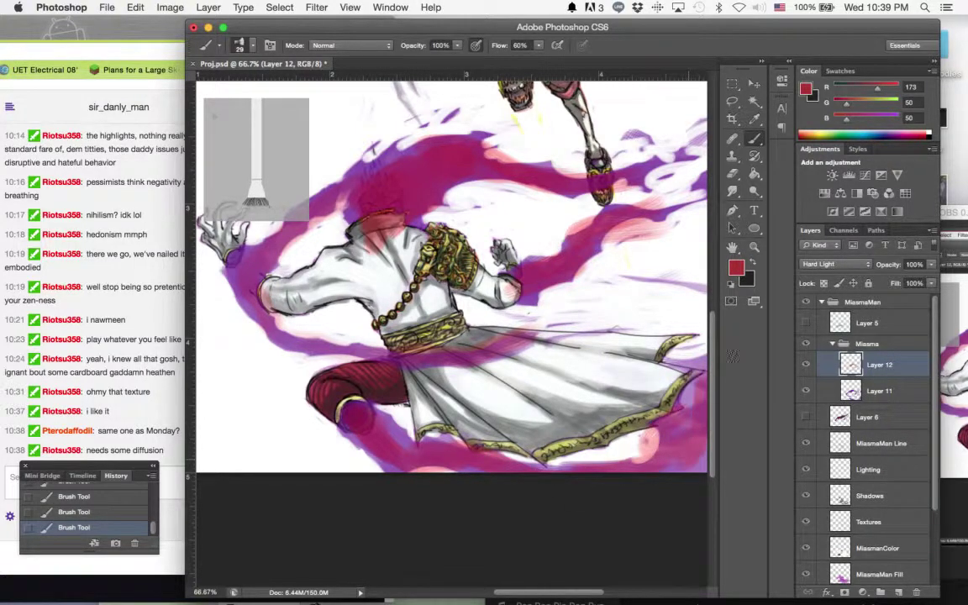
left_click_drag(554, 182, 624, 204)
mouse_move(364, 150)
left_mouse_down()
mouse_move(600, 159)
mouse_move(634, 136)
left_mouse_up()
- Try Linear Light and Pin Light on Layer 12, and set its blending mode to Hard Mix
left_click(836, 265)
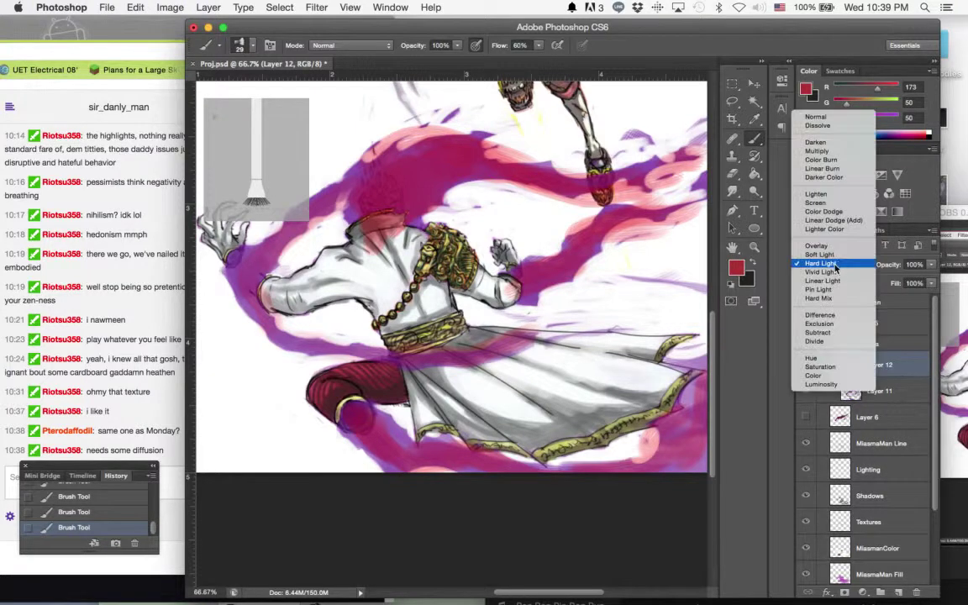
left_click(827, 276)
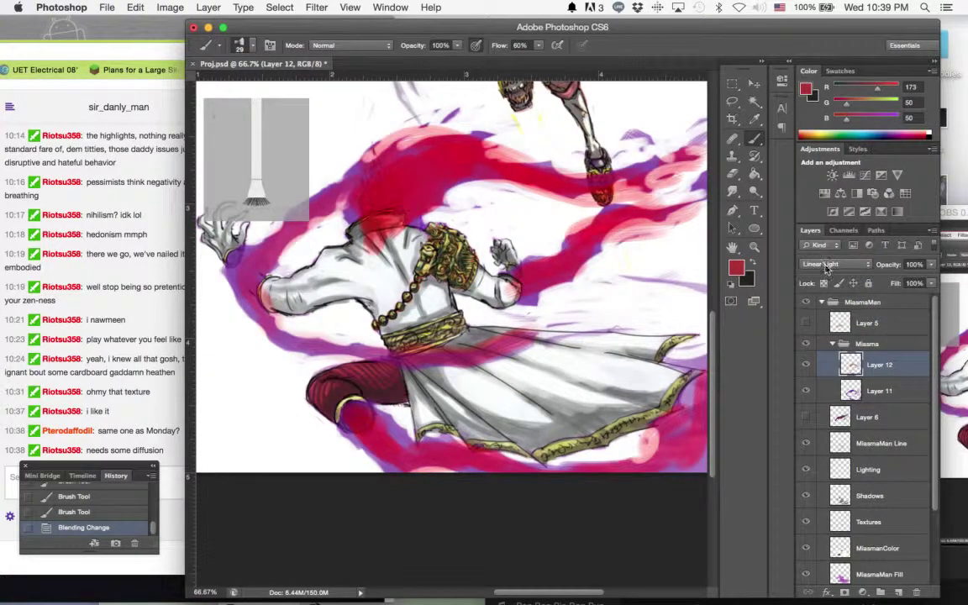
left_click(826, 265)
left_click(827, 274)
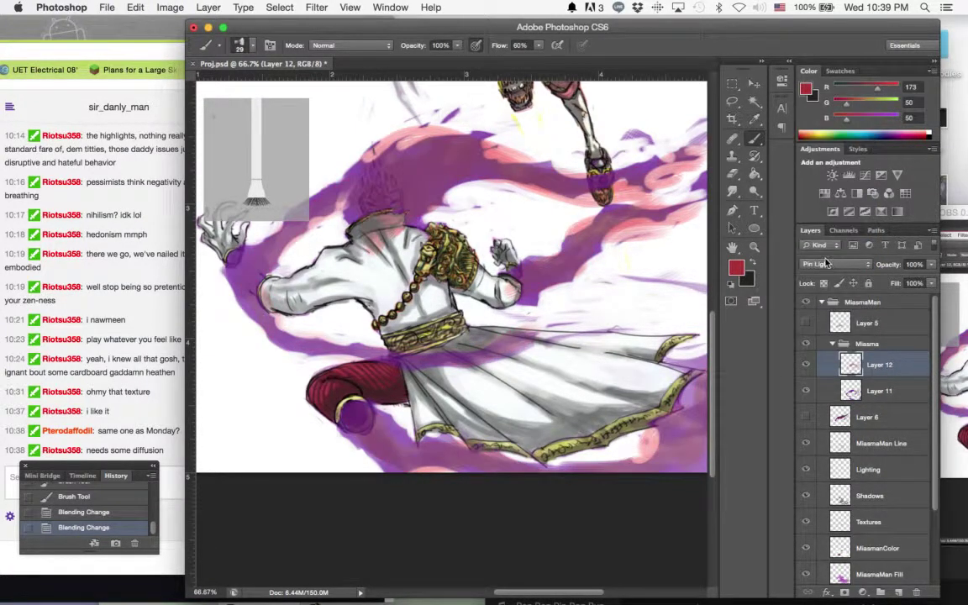
left_click(826, 265)
left_click(828, 274)
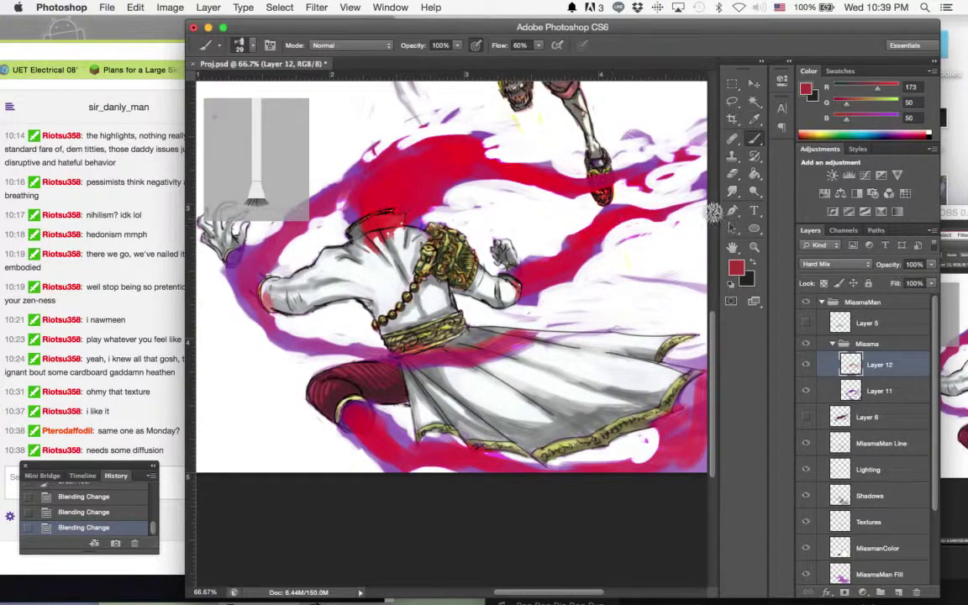
- Erase the red over the collar, and clear the remaining red paint from Layer 12 with a rectangular selection
left_click(732, 176)
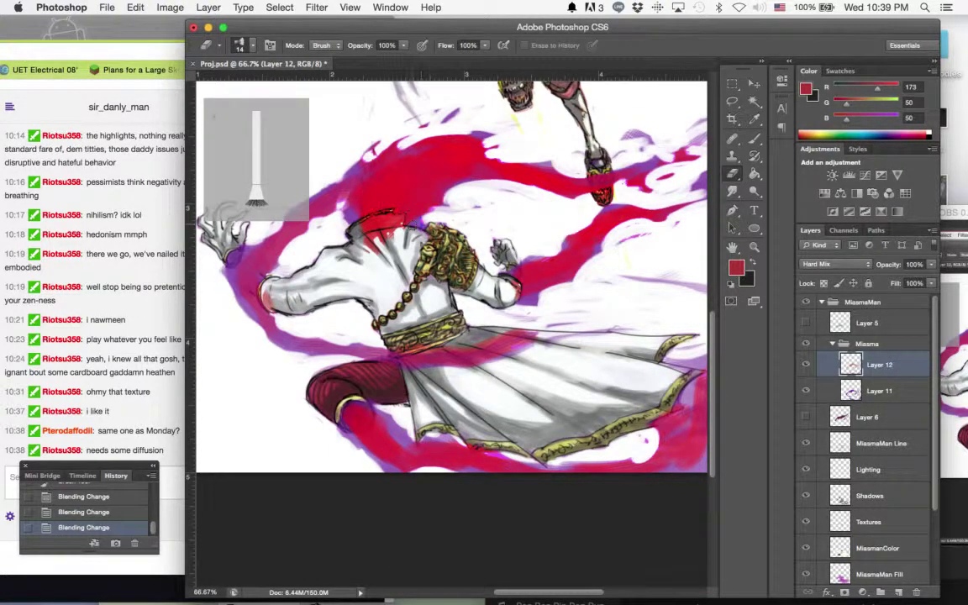
mouse_move(382, 217)
left_mouse_down()
mouse_move(407, 236)
mouse_move(385, 217)
left_mouse_up()
left_click(731, 85)
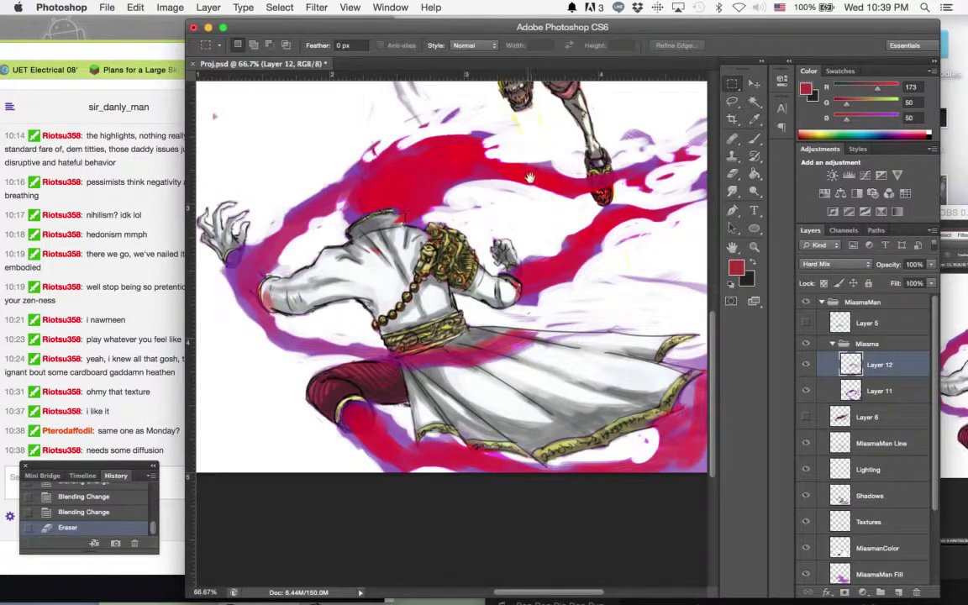
left_click_drag(529, 177, 541, 174)
left_click_drag(224, 112, 764, 475)
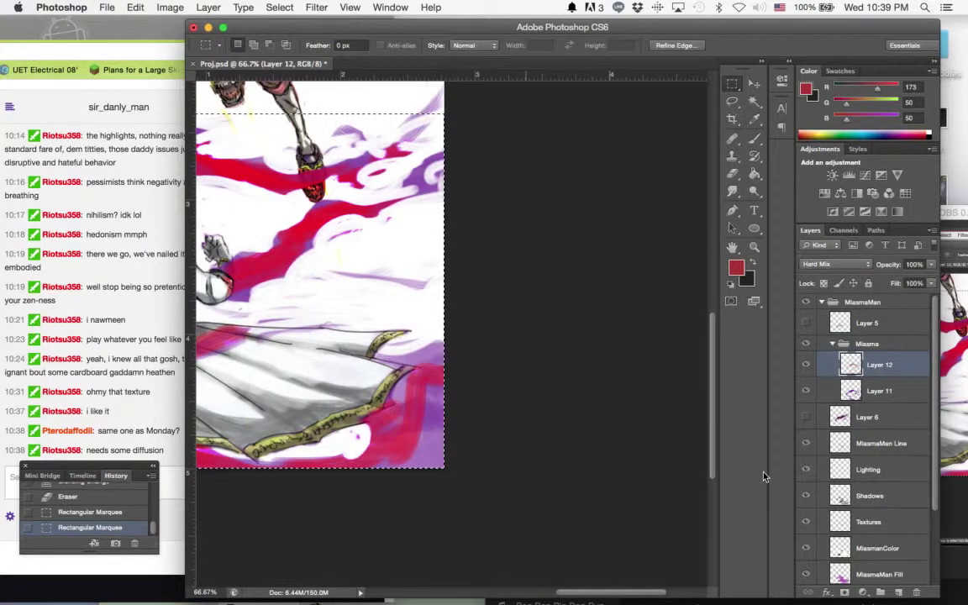
key("Delete")
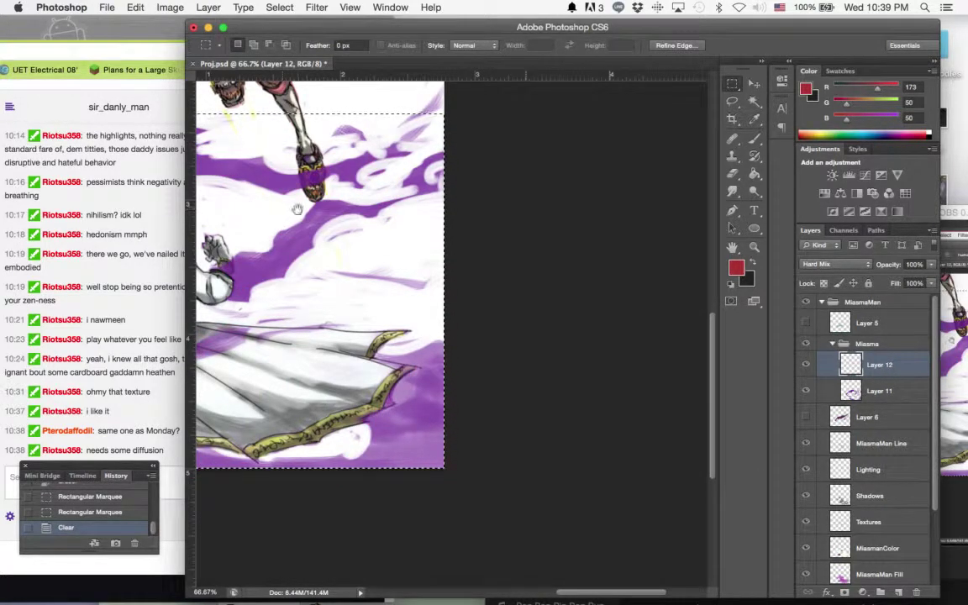
left_click_drag(290, 209, 490, 227)
key("super+d")
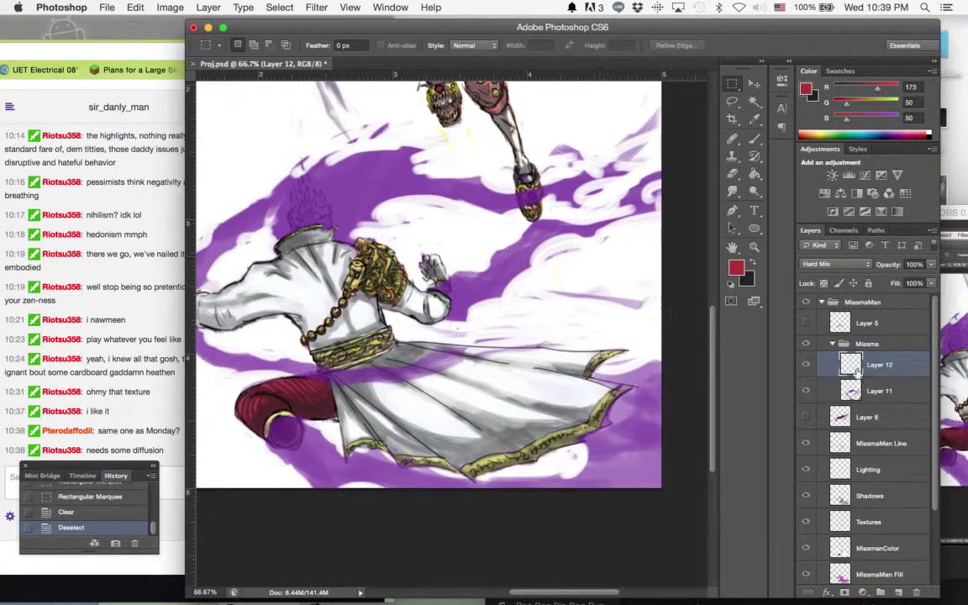
- Select everything outside Layer 5's teal torso shape with the Magic Wand and Select Inverse, and leave Layer 5 hidden
left_click(868, 329)
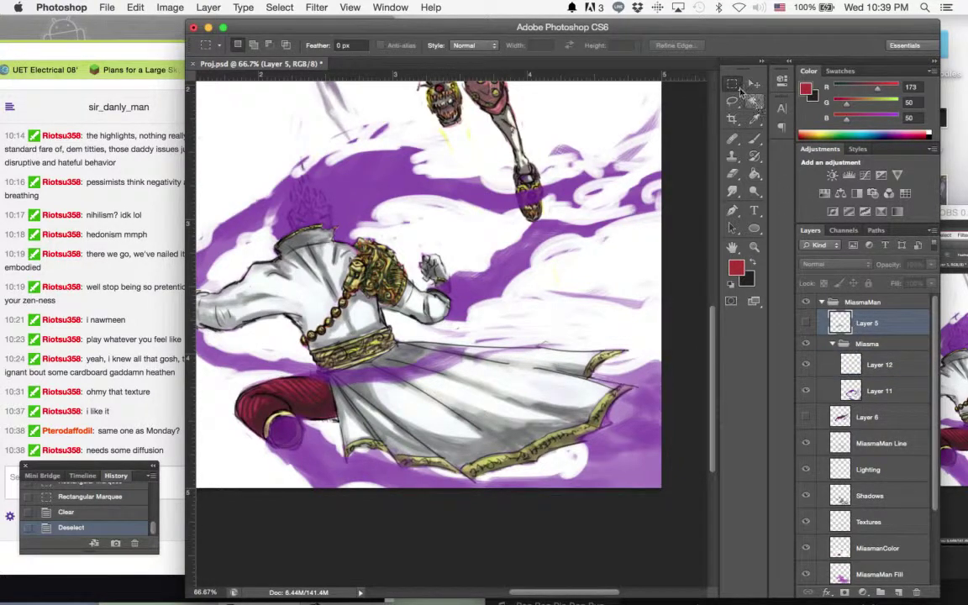
left_click(804, 322)
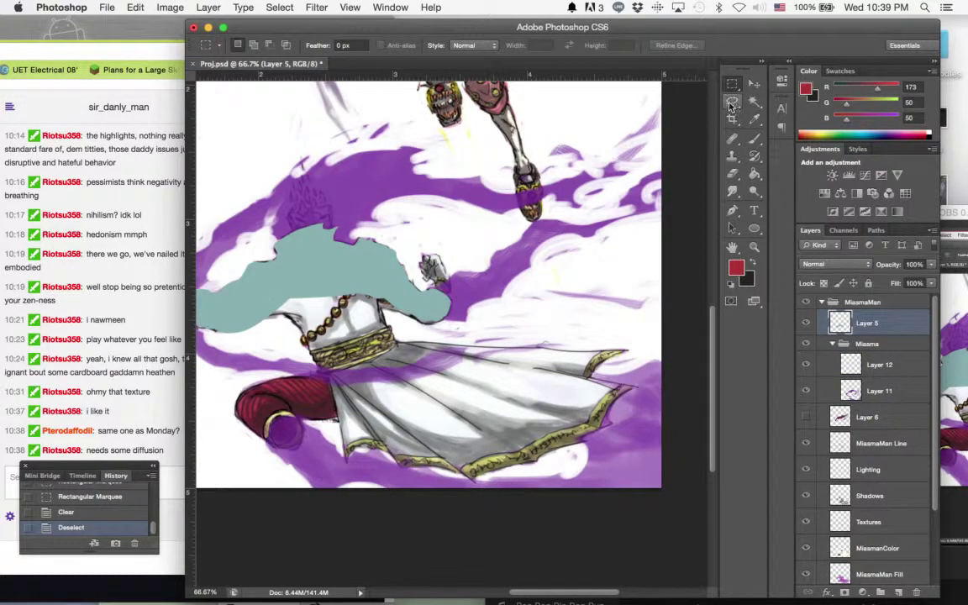
key("w")
left_click(315, 272)
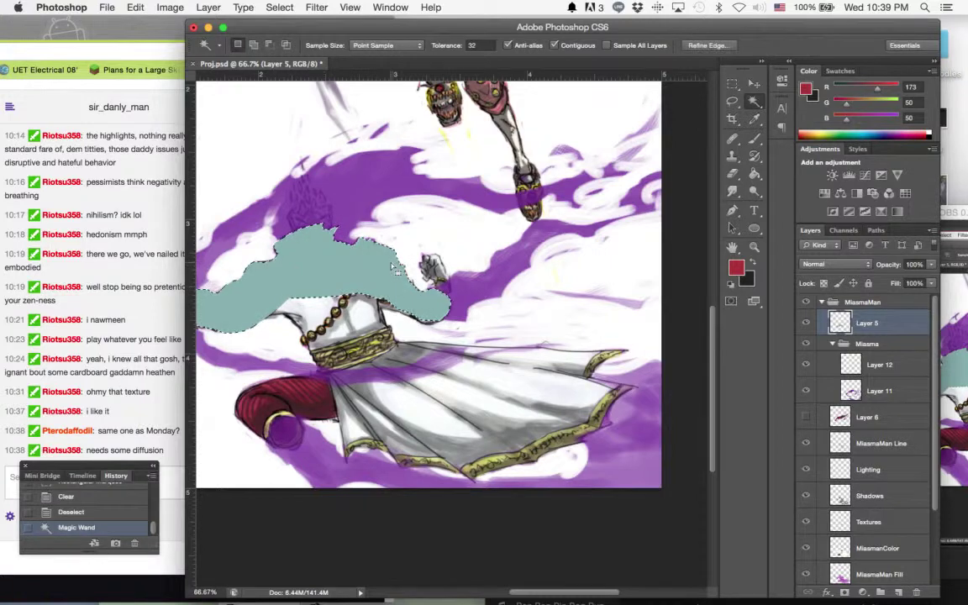
right_click(312, 248)
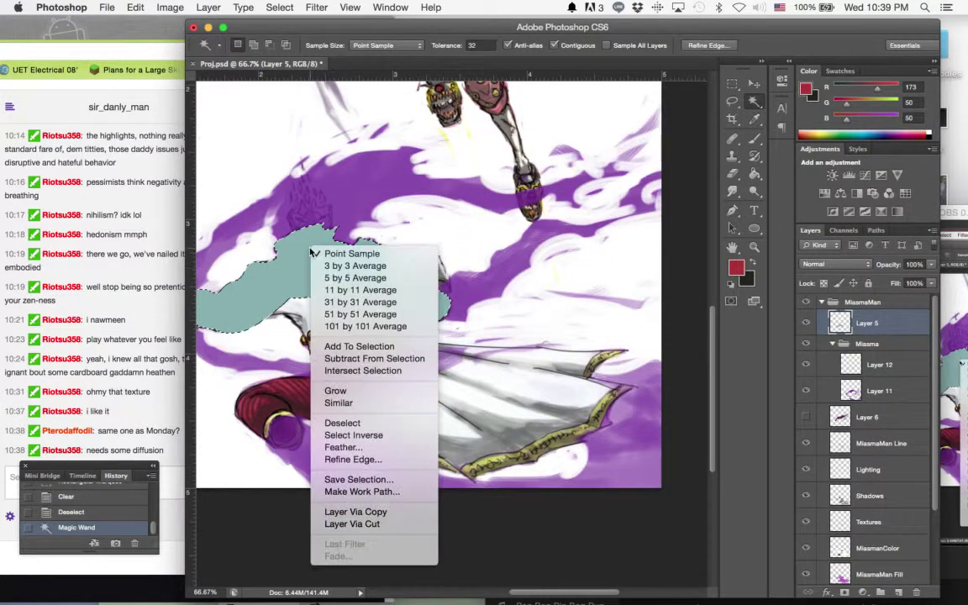
left_click(375, 436)
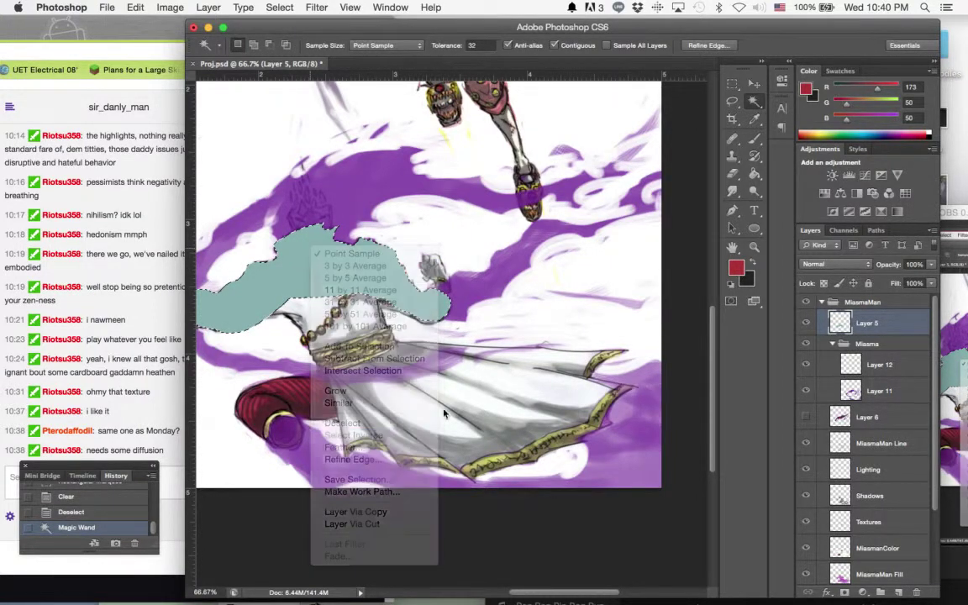
left_click(806, 324)
- Brush red on Layer 12 with an 18 px brush over the miasma above the collar, along the upper trailing band and around the outstretched arm
left_click(869, 370)
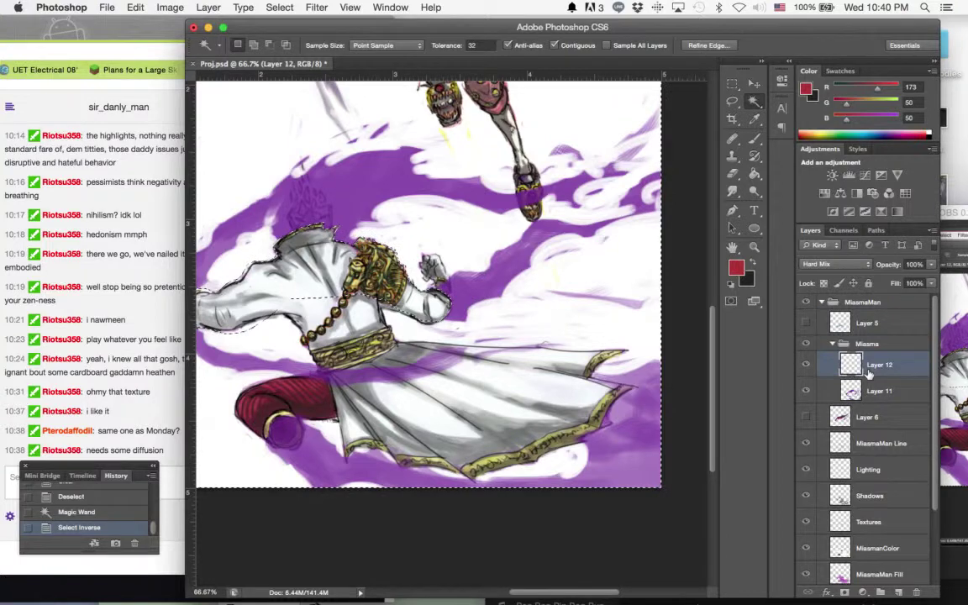
left_click(754, 138)
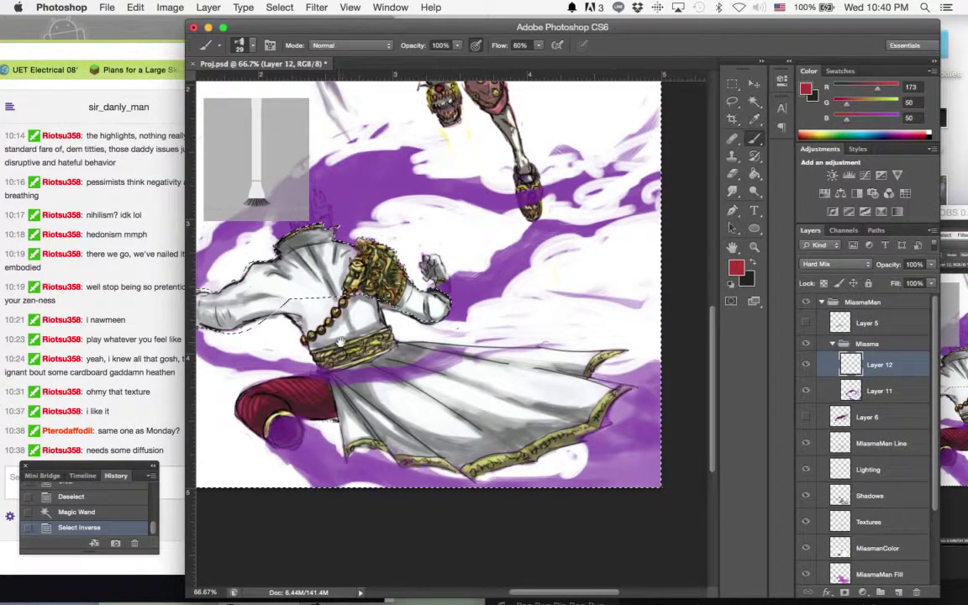
left_click_drag(486, 323, 566, 311)
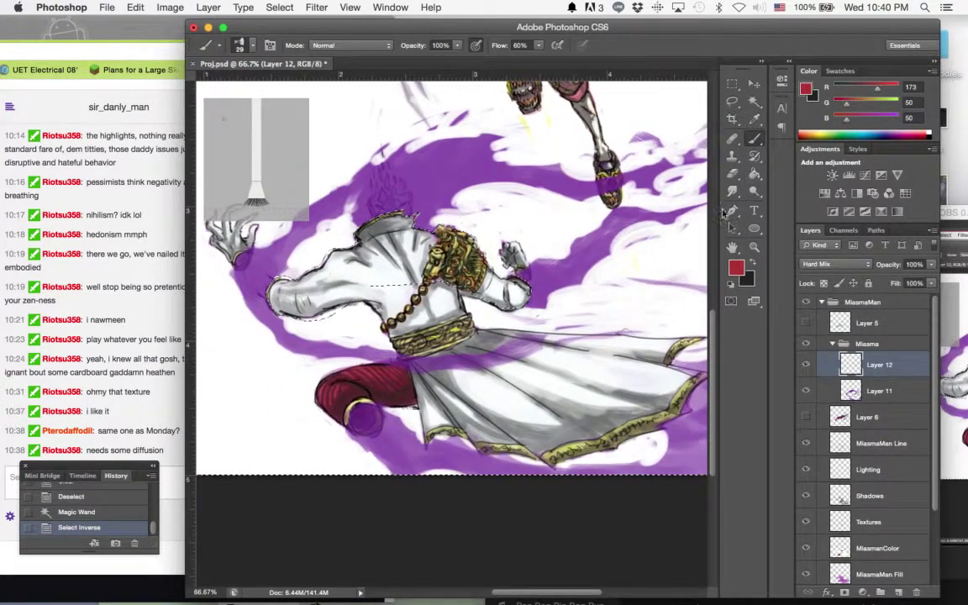
left_click(252, 47)
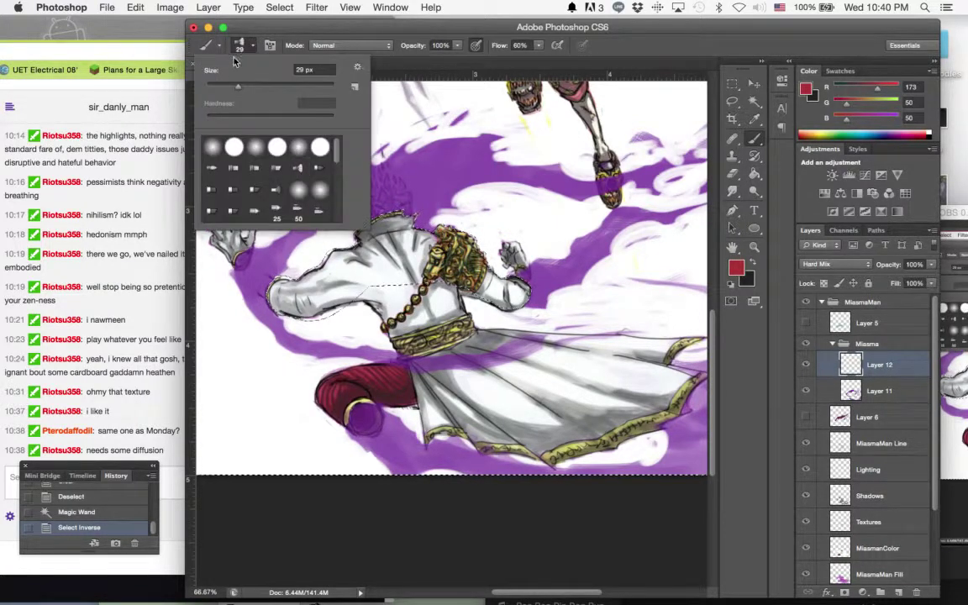
left_click(226, 85)
key("Return")
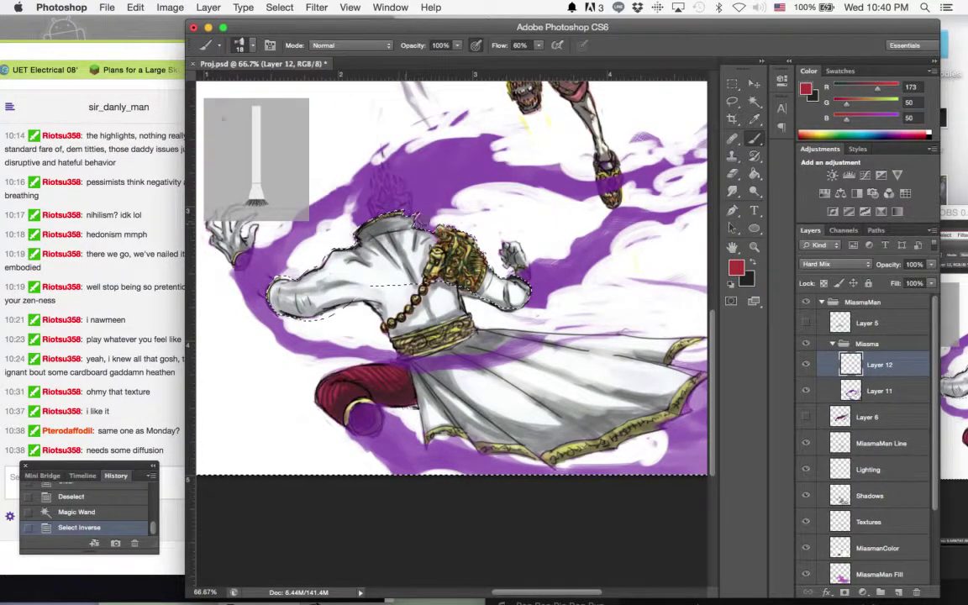
left_click_drag(378, 210, 409, 174)
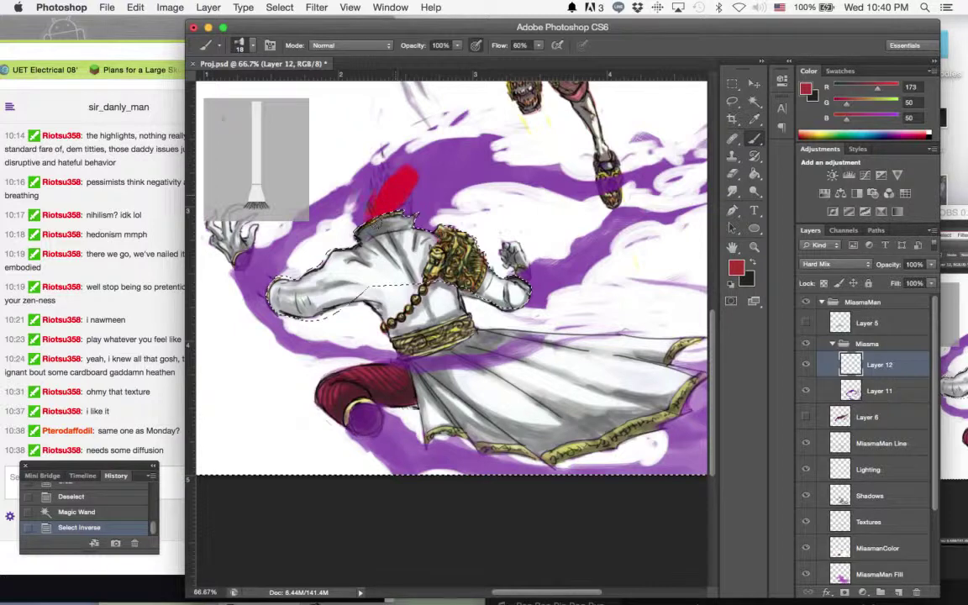
mouse_move(378, 223)
left_mouse_down()
mouse_move(405, 172)
mouse_move(402, 147)
mouse_move(470, 153)
mouse_move(621, 192)
mouse_move(705, 160)
left_mouse_up()
left_click_drag(605, 192, 661, 171)
mouse_move(360, 203)
left_mouse_down()
mouse_move(346, 222)
mouse_move(323, 220)
mouse_move(245, 304)
mouse_move(323, 209)
mouse_move(425, 150)
mouse_move(503, 139)
left_mouse_up()
mouse_move(239, 290)
left_mouse_down()
mouse_move(285, 315)
mouse_move(336, 323)
left_mouse_up()
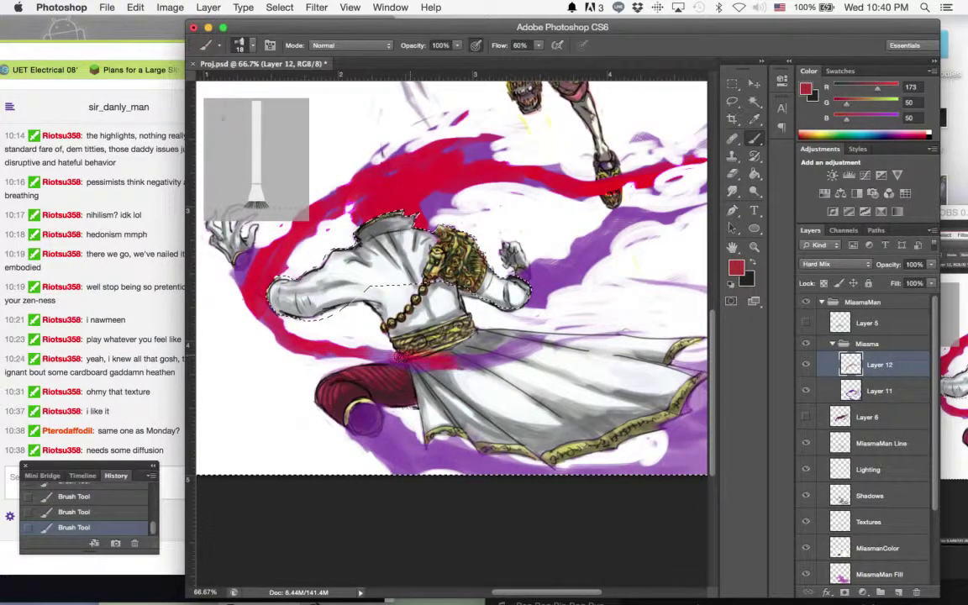
- Brush red over the miasma band crossing below the gold belt and the band trailing behind the raised fist
mouse_move(401, 357)
left_mouse_down()
mouse_move(498, 359)
mouse_move(547, 336)
left_mouse_up()
mouse_move(533, 288)
left_mouse_down()
mouse_move(615, 243)
mouse_move(554, 284)
left_mouse_up()
left_click_drag(555, 284, 605, 251)
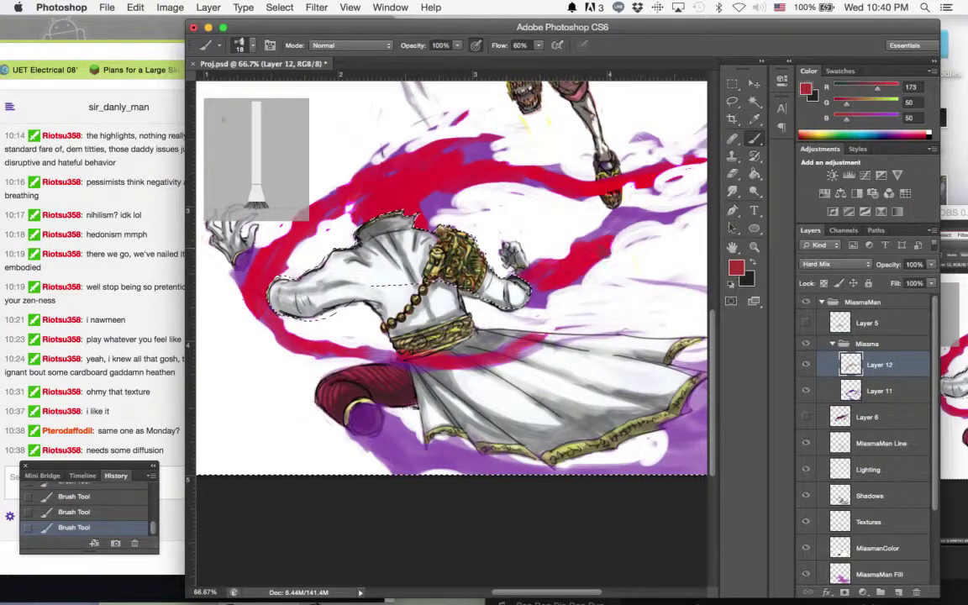
- Brush red over the miasma below the bent leg and the skirt's gold hem, and along the ends of the upper trailing bands
key("p")
left_click_drag(347, 407, 401, 455)
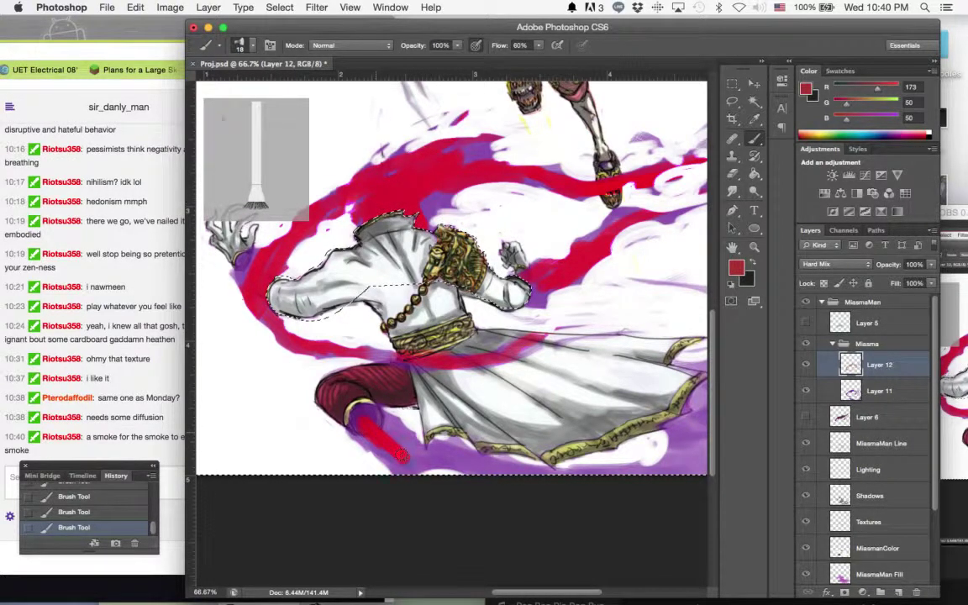
left_click(94, 367)
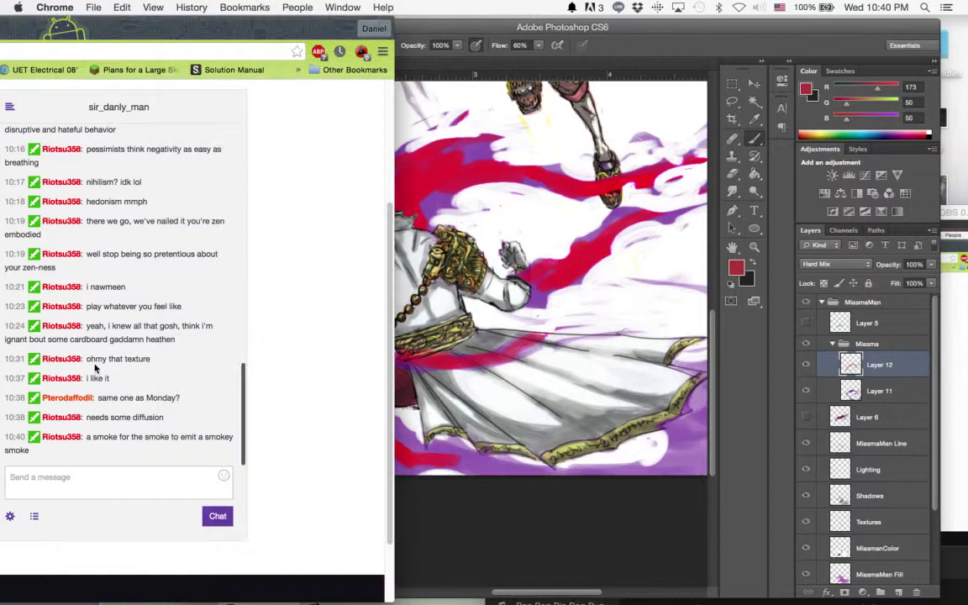
left_click(470, 405)
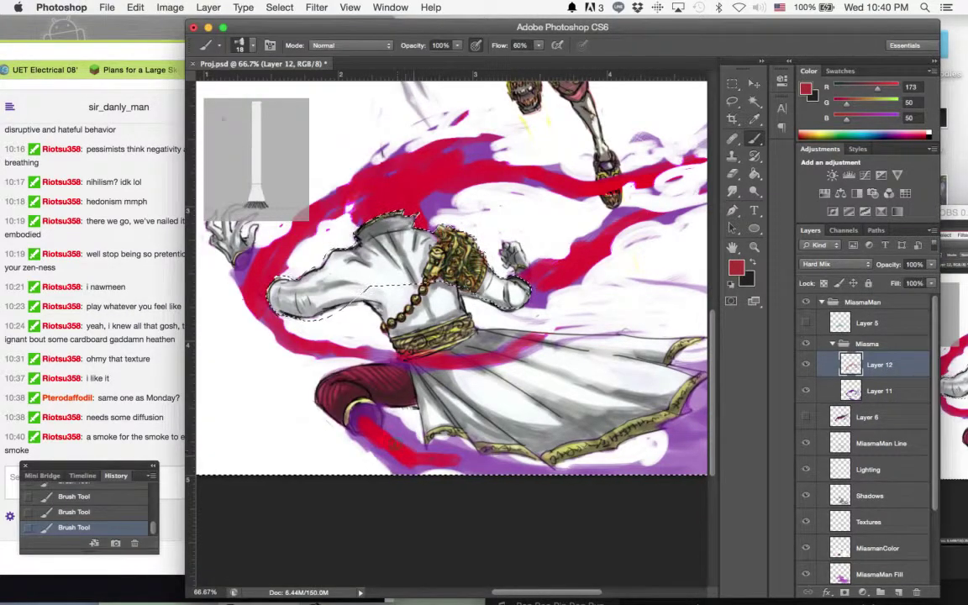
mouse_move(518, 479)
left_mouse_down()
mouse_move(615, 480)
mouse_move(678, 470)
mouse_move(700, 428)
left_mouse_up()
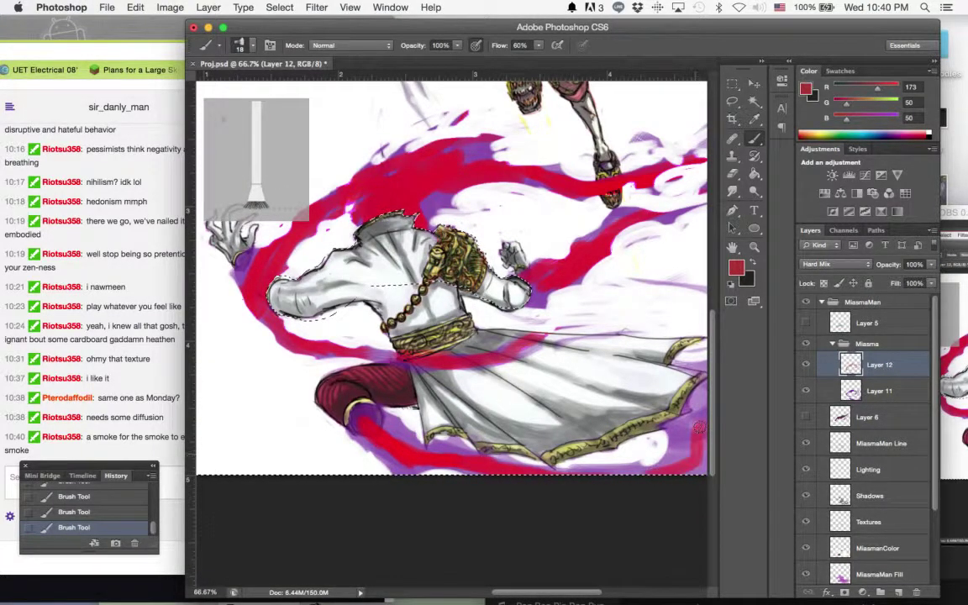
left_click_drag(620, 214, 707, 204)
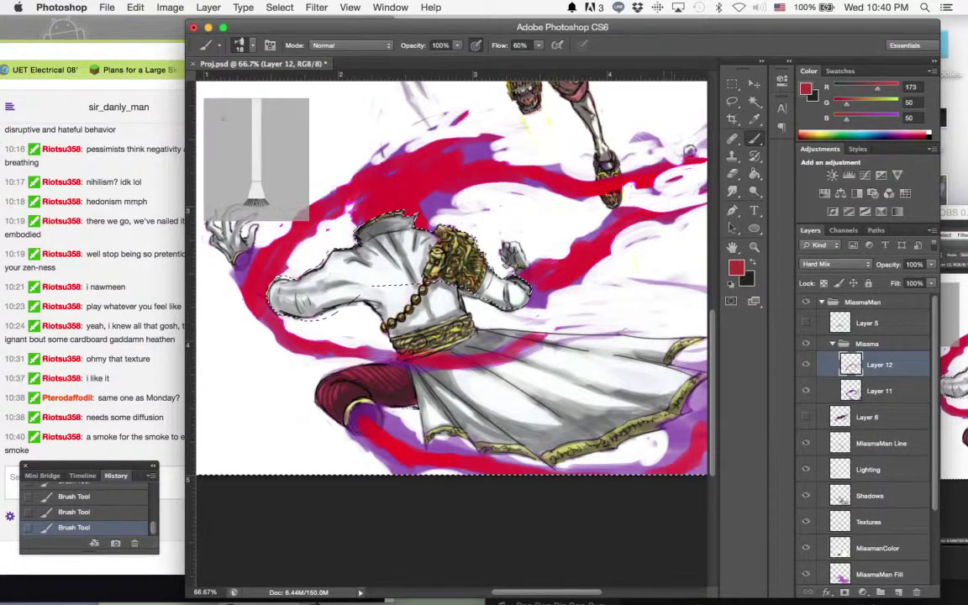
left_click_drag(682, 163, 716, 127)
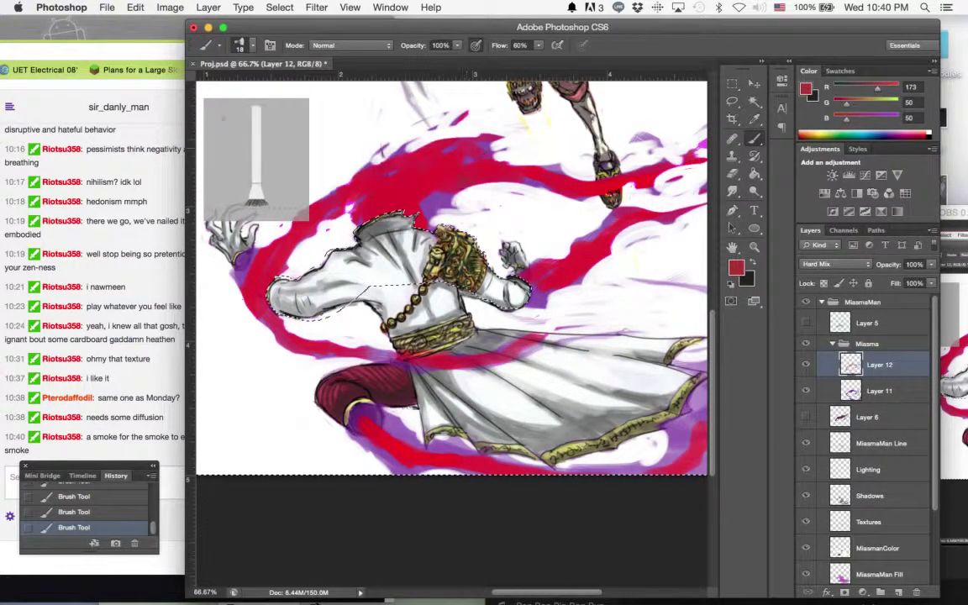
left_click_drag(388, 173, 458, 194)
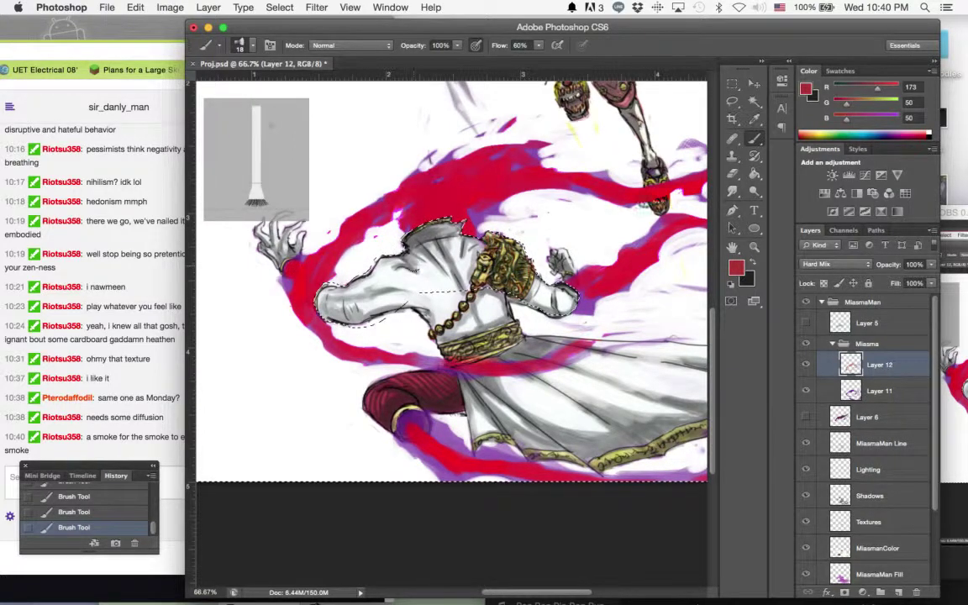
- Set the foreground colour to purple (RGB 110, 35, 106) and brush it over the flaming head, the band behind it and beside the outstretched arm
left_click(740, 274)
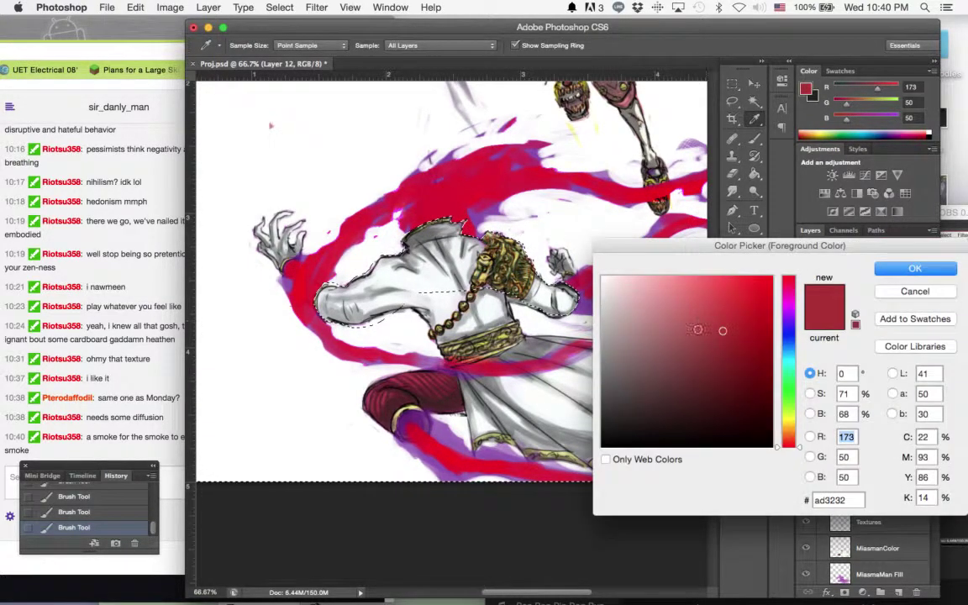
left_click(790, 307)
left_click(719, 374)
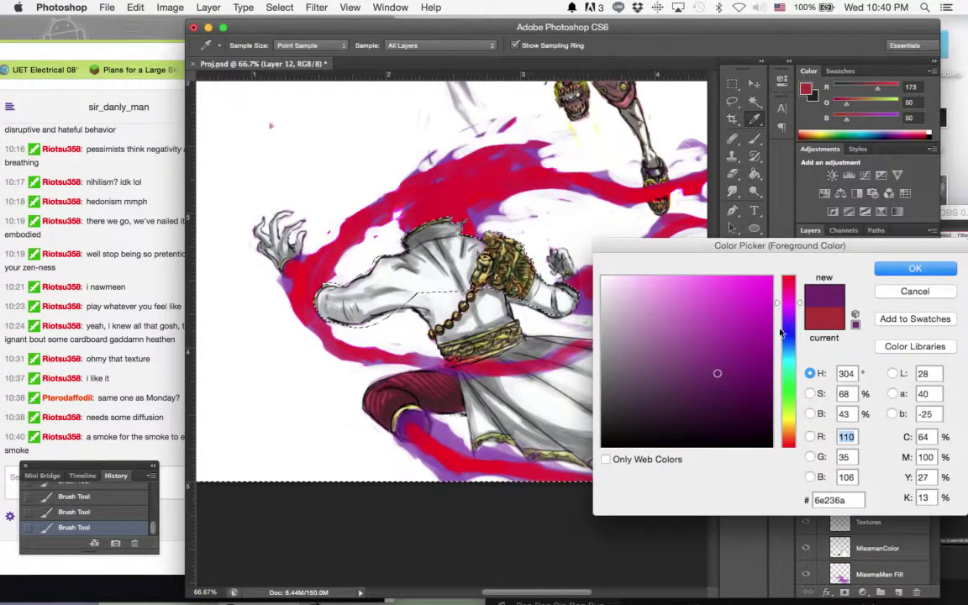
left_click(915, 269)
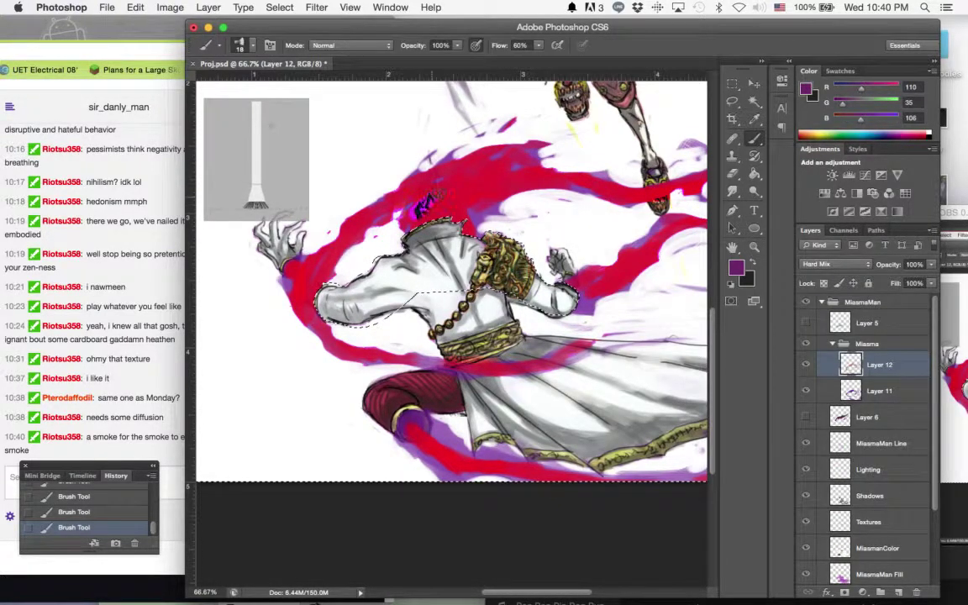
left_click_drag(437, 167, 531, 172)
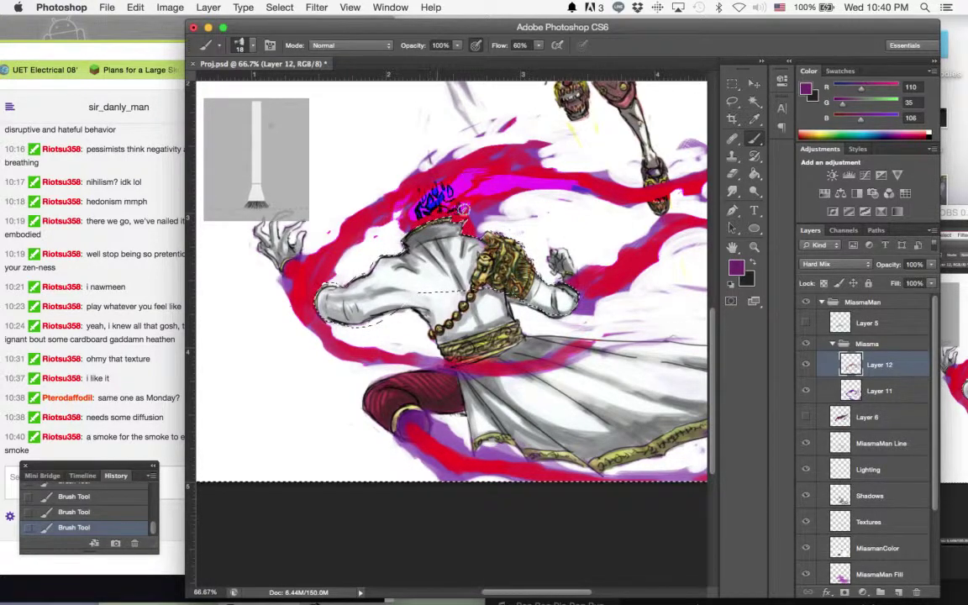
left_click_drag(463, 207, 481, 198)
left_click_drag(308, 275, 305, 281)
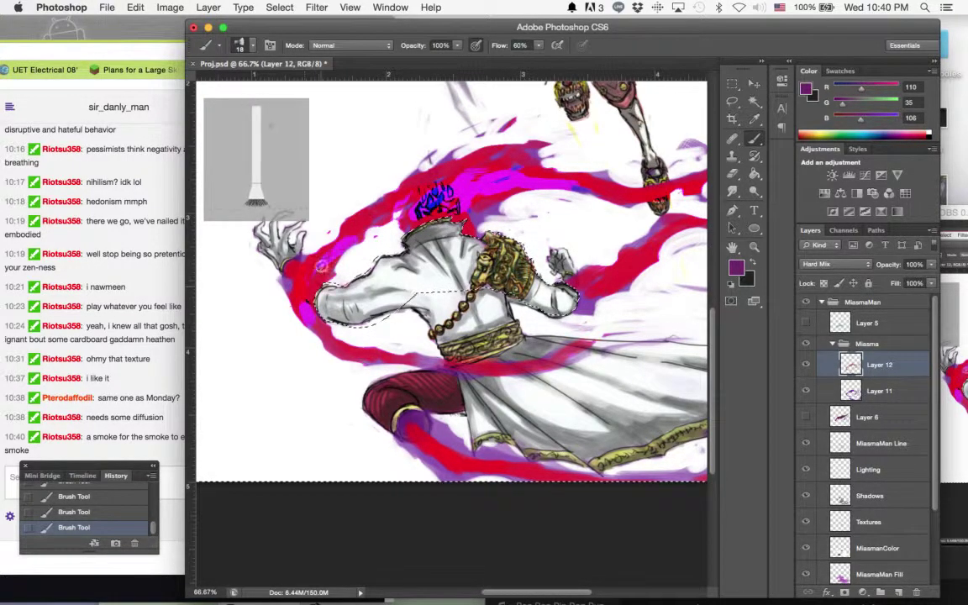
left_click_drag(392, 204, 417, 191)
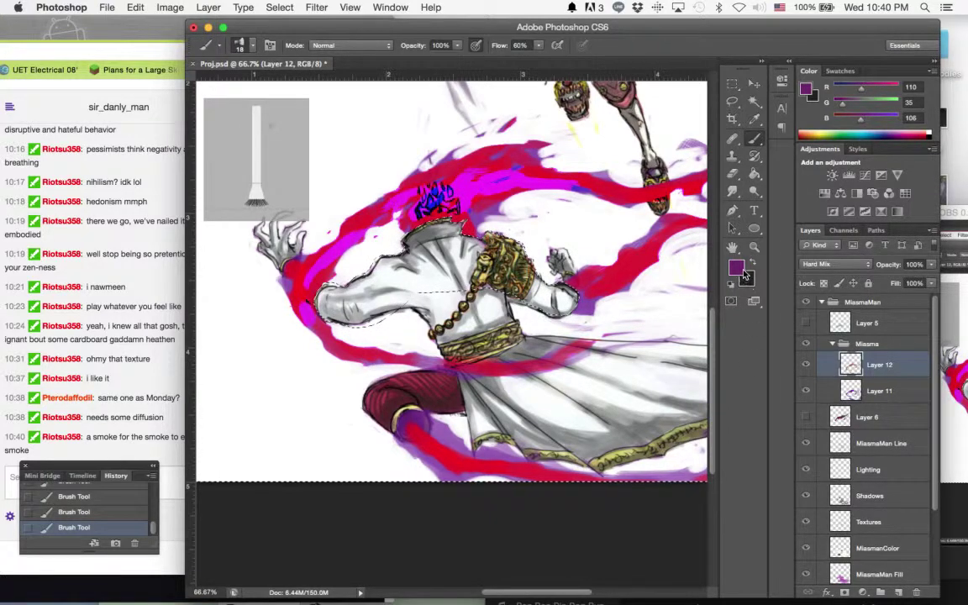
- Set the foreground colour to green (RGB 66, 155, 99) and brush it on Layer 12 over the flaming head and the band behind it
left_click(735, 267)
left_click_drag(785, 413, 785, 379)
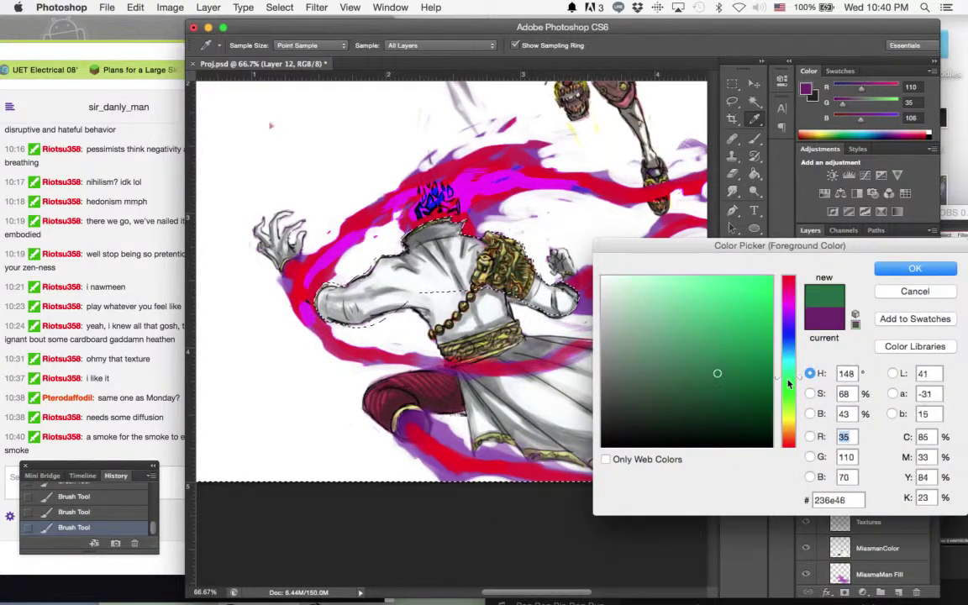
left_click(700, 343)
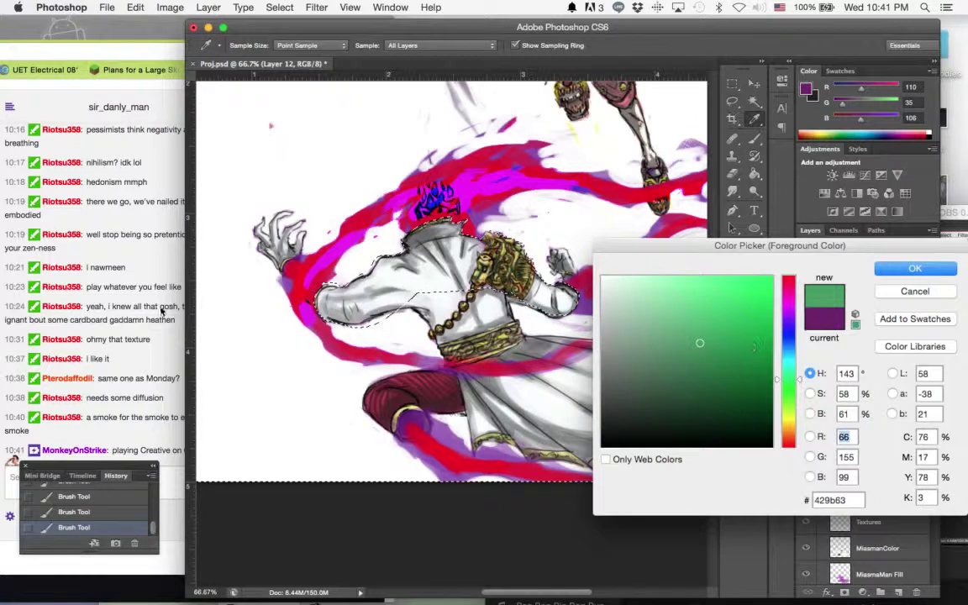
left_click(162, 311)
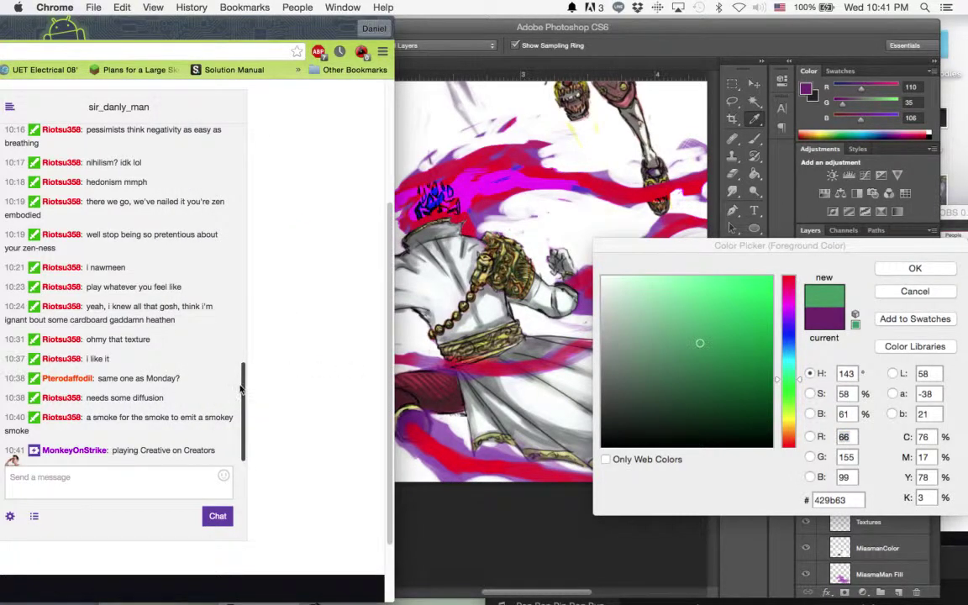
scroll(220, 351, "down", 1)
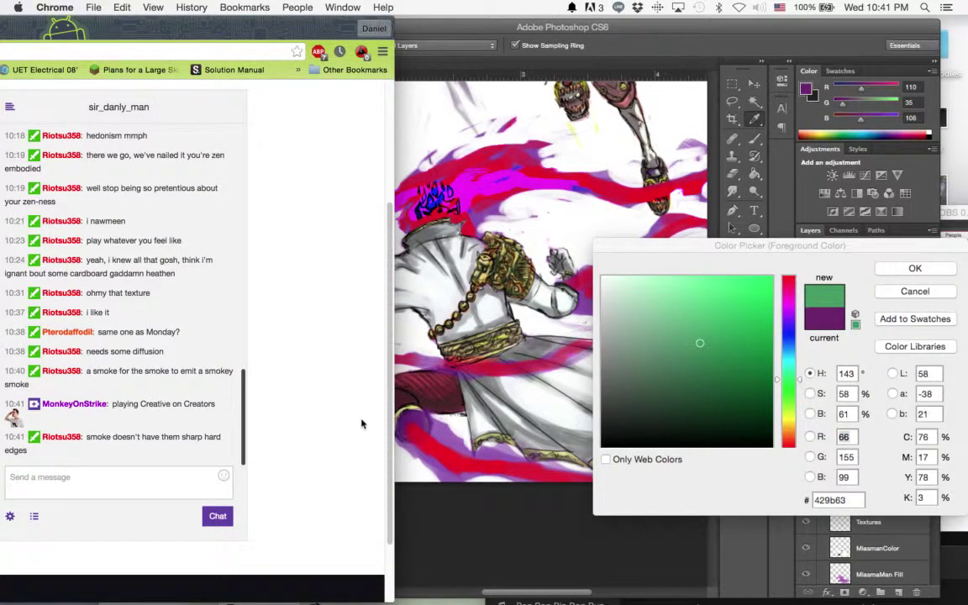
left_click(512, 311)
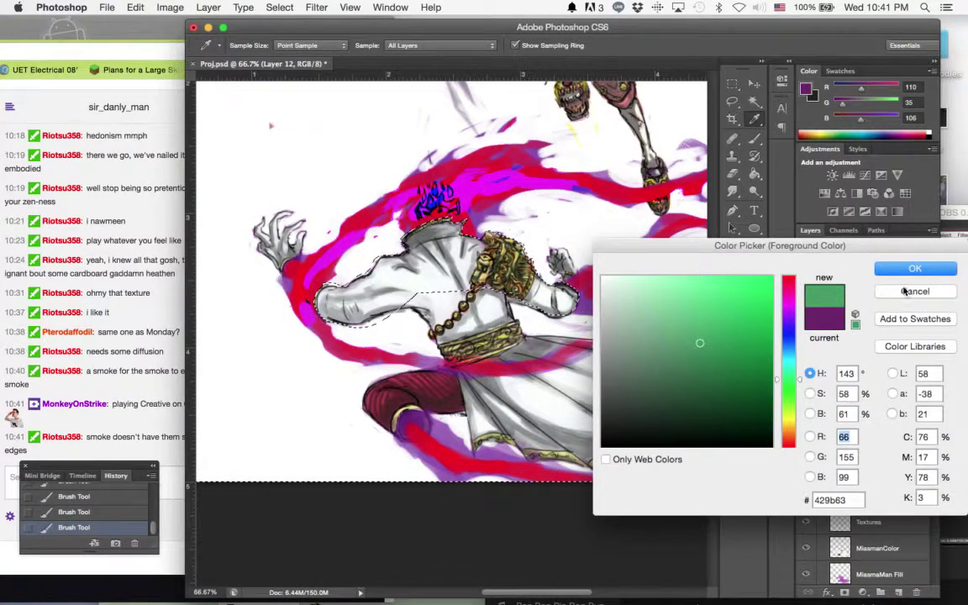
key("Return")
key("b")
mouse_move(426, 202)
left_mouse_down()
mouse_move(463, 204)
mouse_move(470, 185)
mouse_move(504, 178)
left_mouse_up()
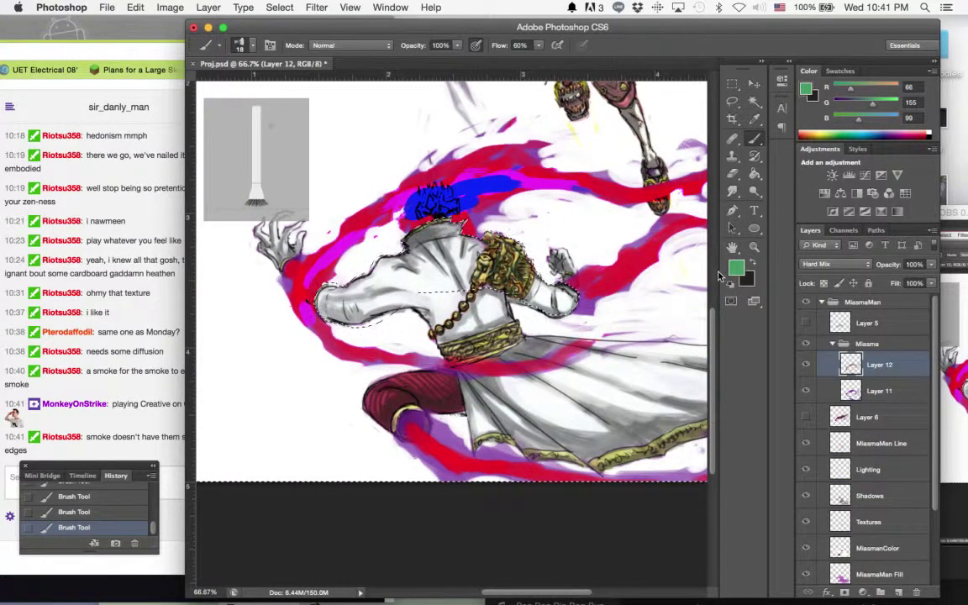
- Set the foreground colour to dusty red (RGB 155, 66, 85) and brush it over the flaming head and the band behind it
left_click(736, 268)
left_click(790, 281)
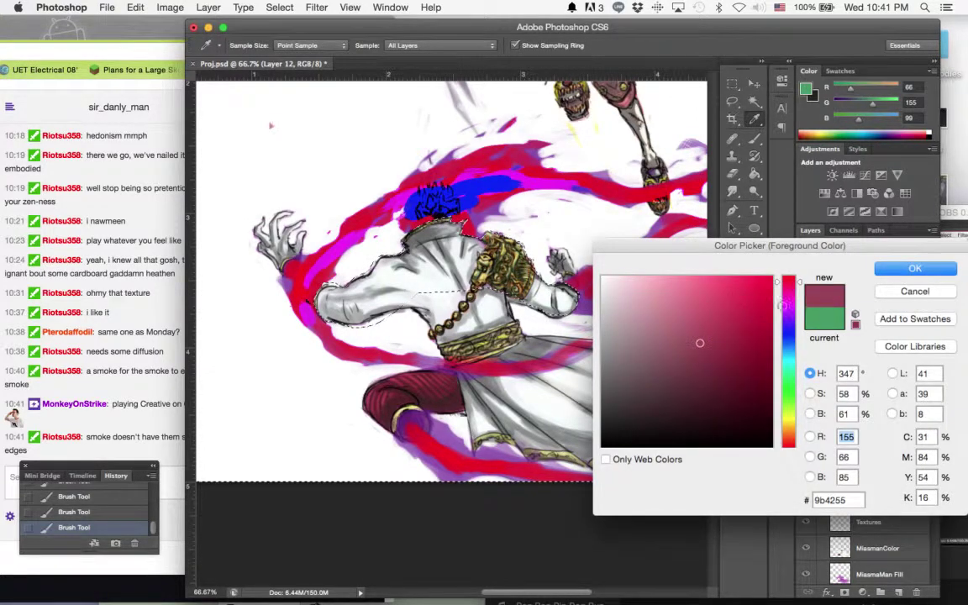
key("Return")
mouse_move(420, 207)
left_mouse_down()
mouse_move(457, 204)
mouse_move(501, 182)
mouse_move(527, 182)
left_mouse_up()
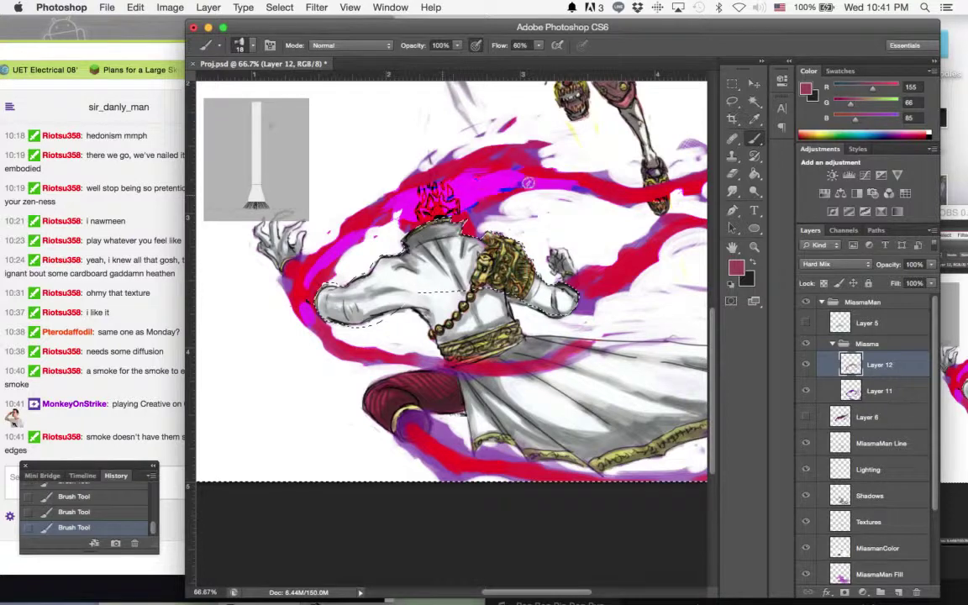
left_click_drag(429, 217, 529, 181)
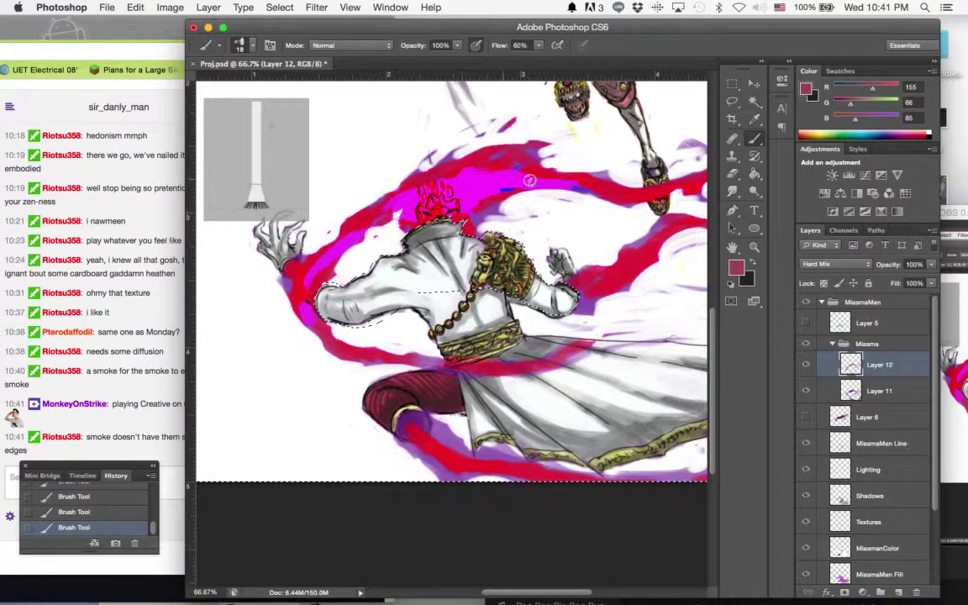
- Set the foreground colour to crimson (RGB 190, 27, 61) and brush it over the flaming head, the upper band and the miasma around the outstretched arm
left_click(736, 267)
left_click(748, 319)
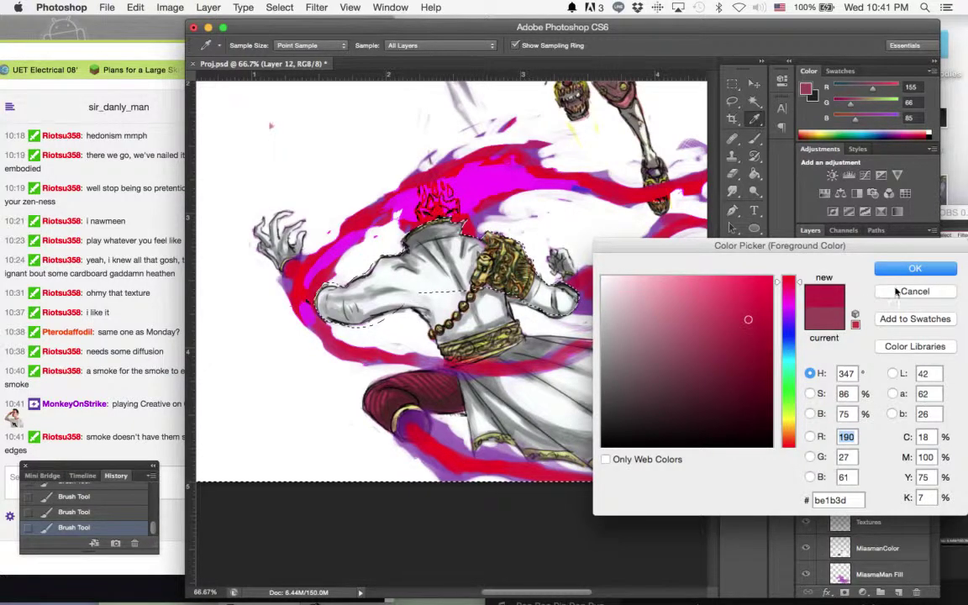
key("Return")
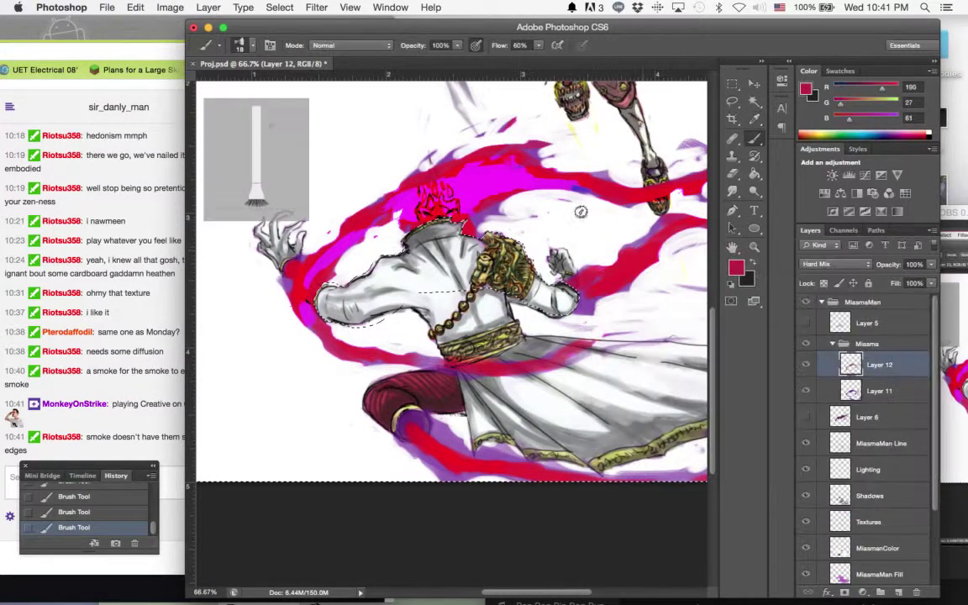
mouse_move(466, 181)
left_mouse_down()
mouse_move(467, 206)
mouse_move(517, 172)
left_mouse_up()
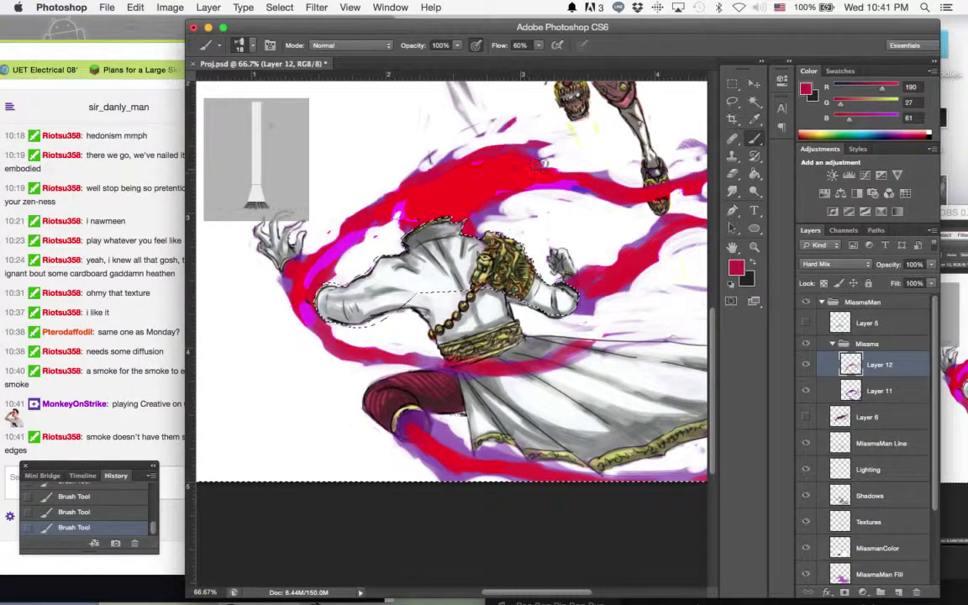
left_click_drag(445, 179, 564, 188)
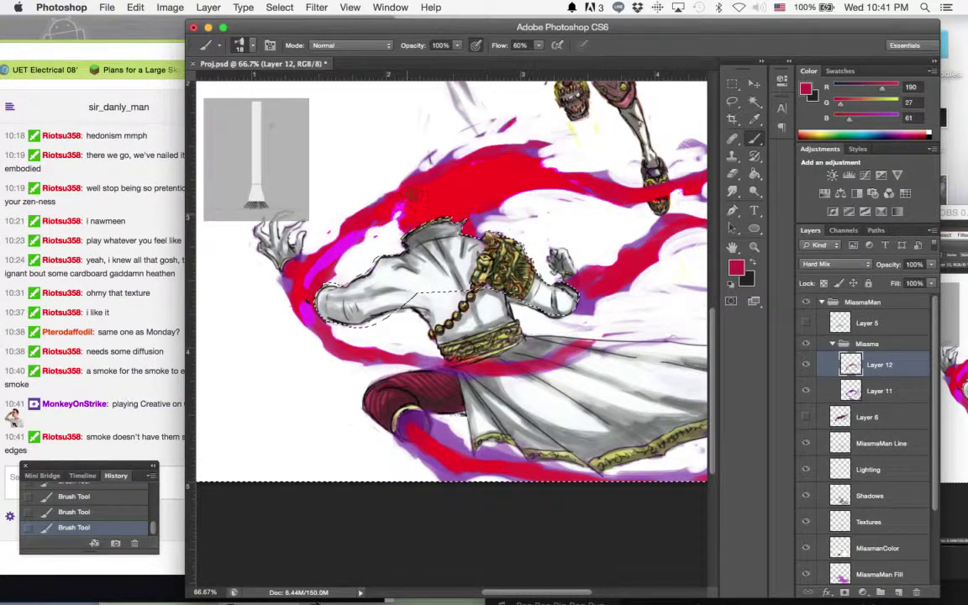
left_click_drag(356, 231, 336, 239)
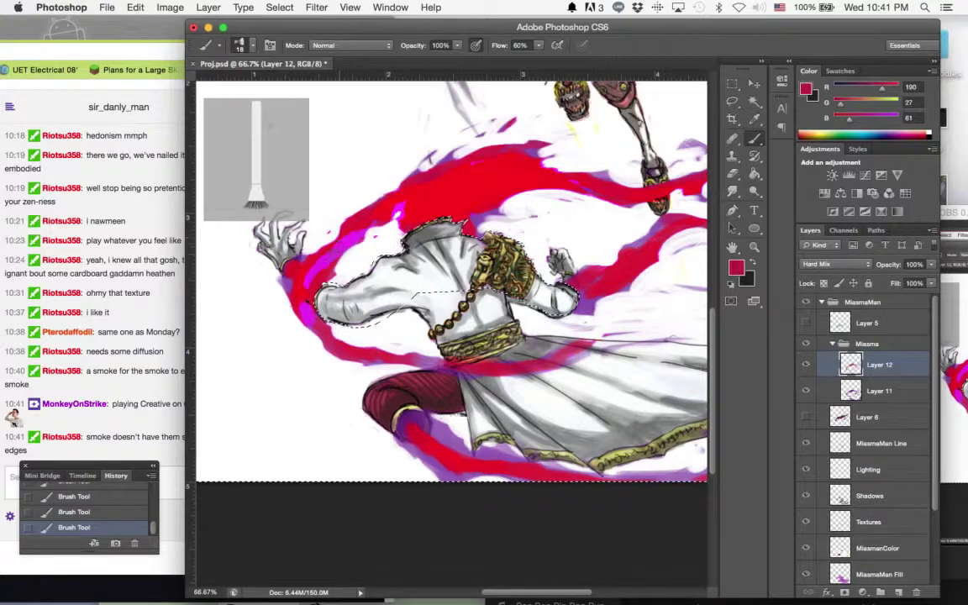
left_click_drag(284, 270, 307, 307)
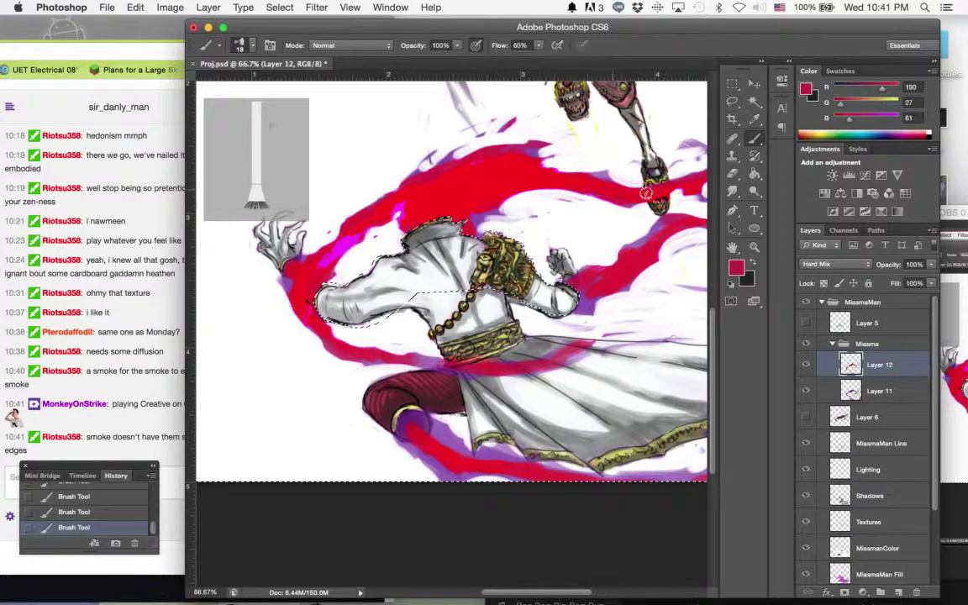
- Try the Linear Light, Saturation and Luminosity blend modes on Layer 12, comparing the artwork with the layer hidden and shown
left_click(840, 265)
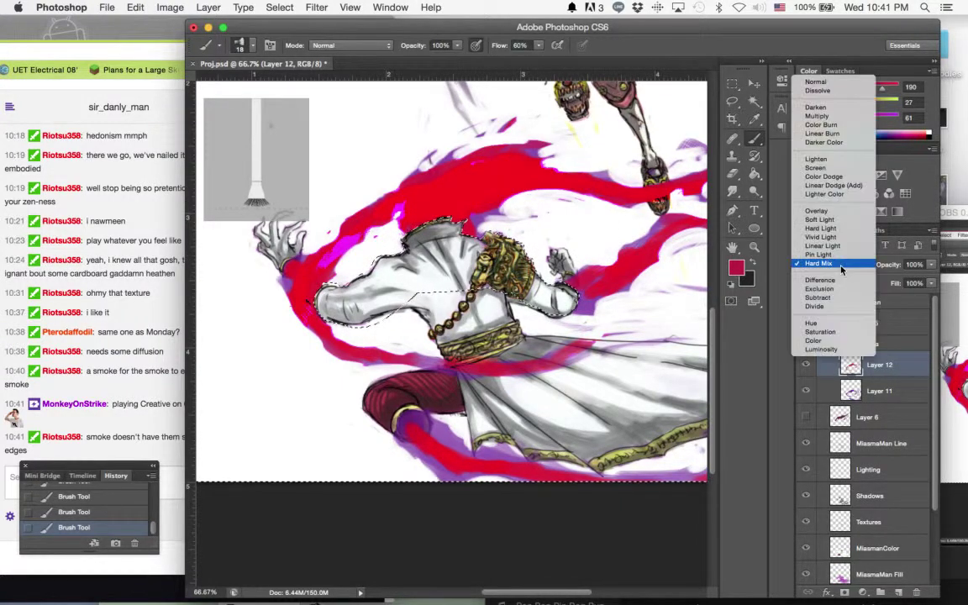
left_click(827, 245)
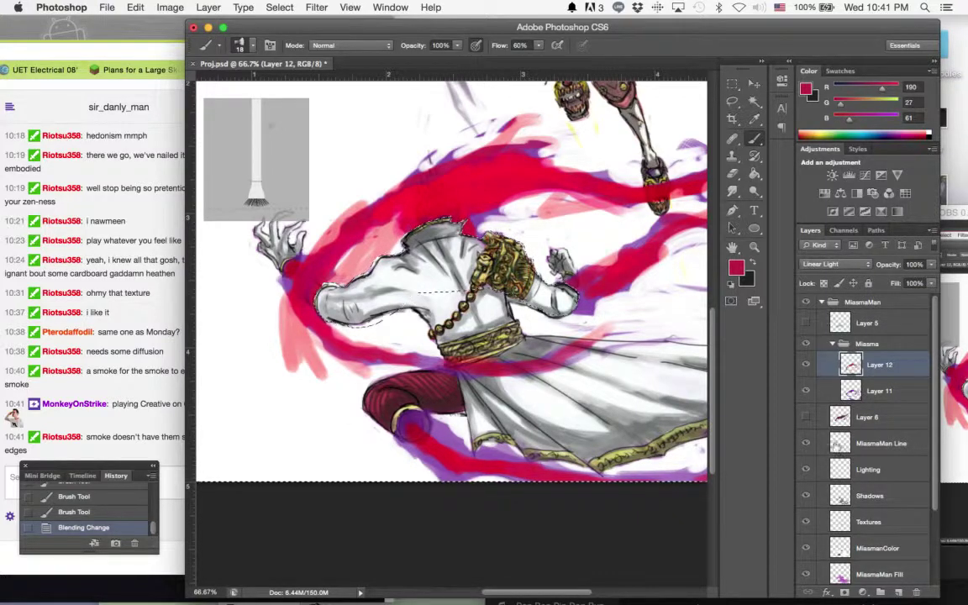
left_click(807, 364)
left_click(807, 364)
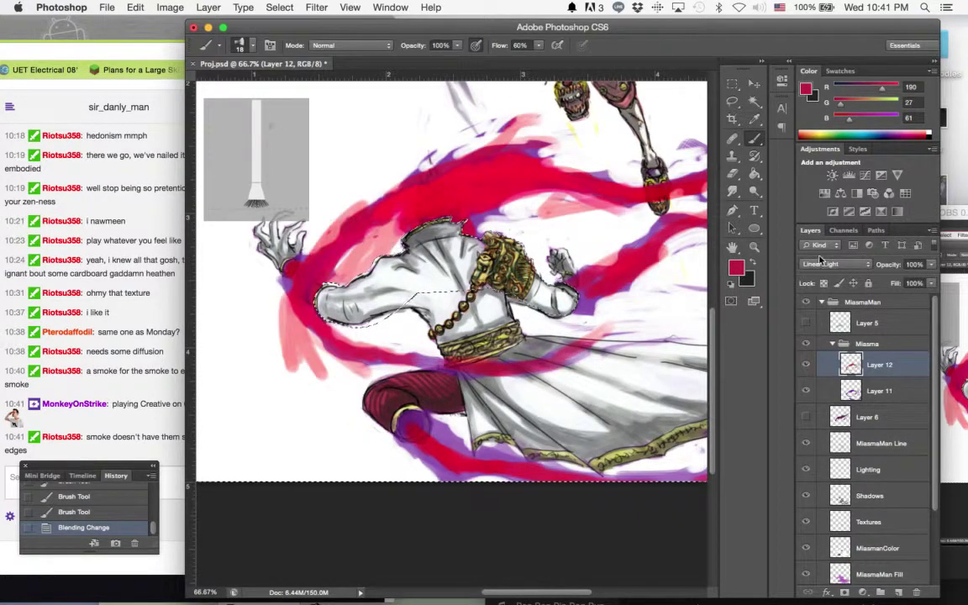
left_click(820, 265)
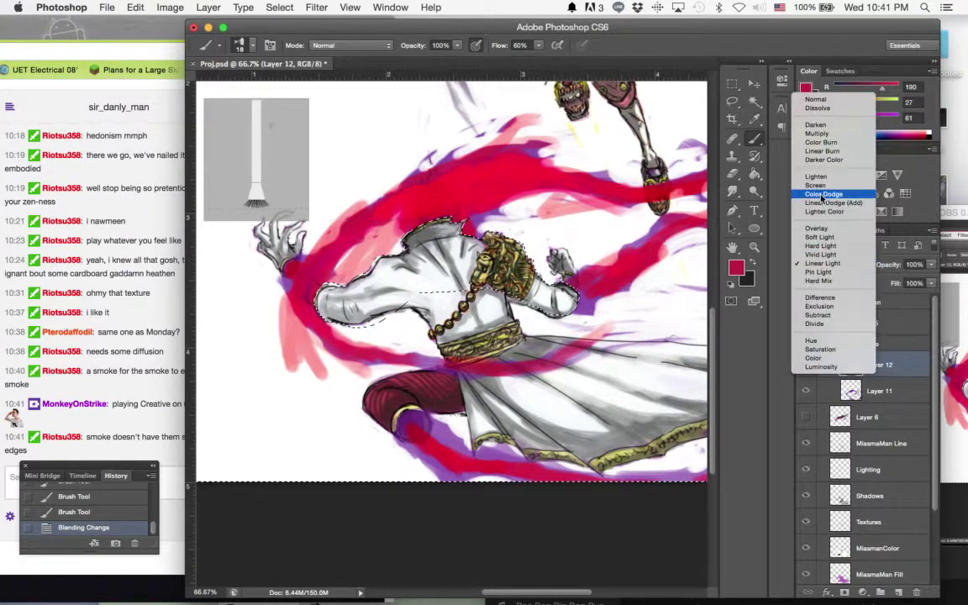
left_click(838, 351)
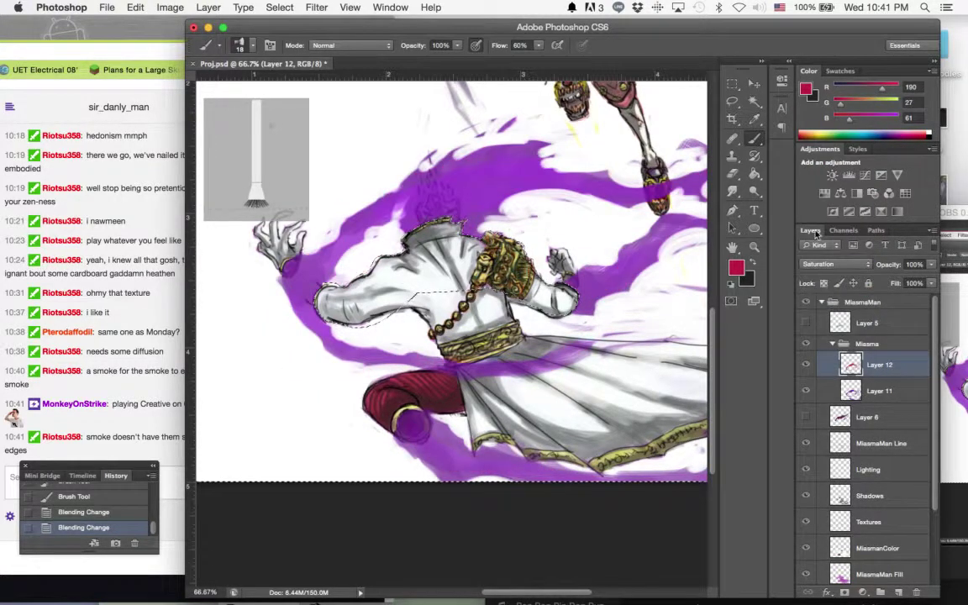
left_click(815, 263)
left_click(820, 276)
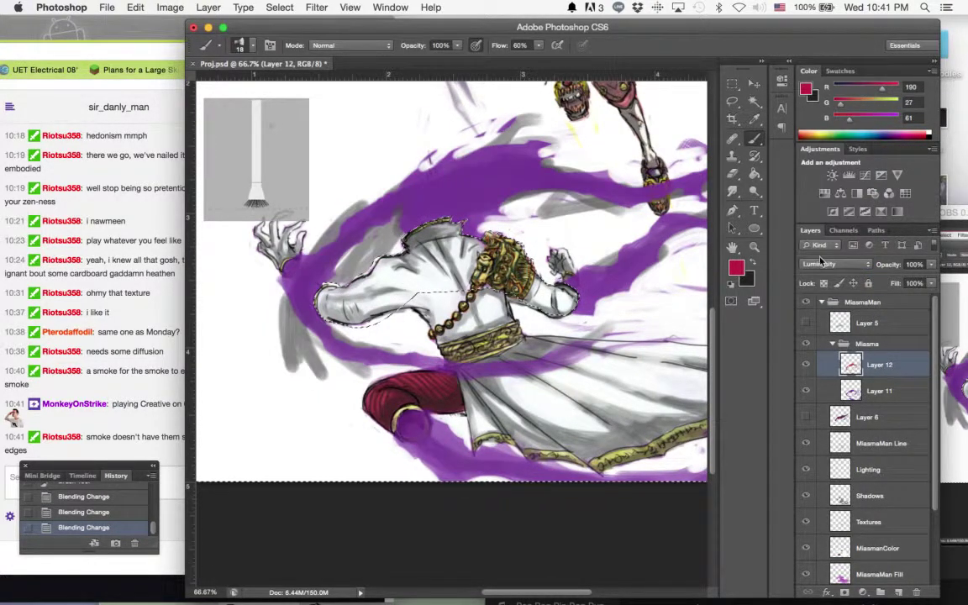
- Set Layer 12's blend mode to Difference
left_click(823, 267)
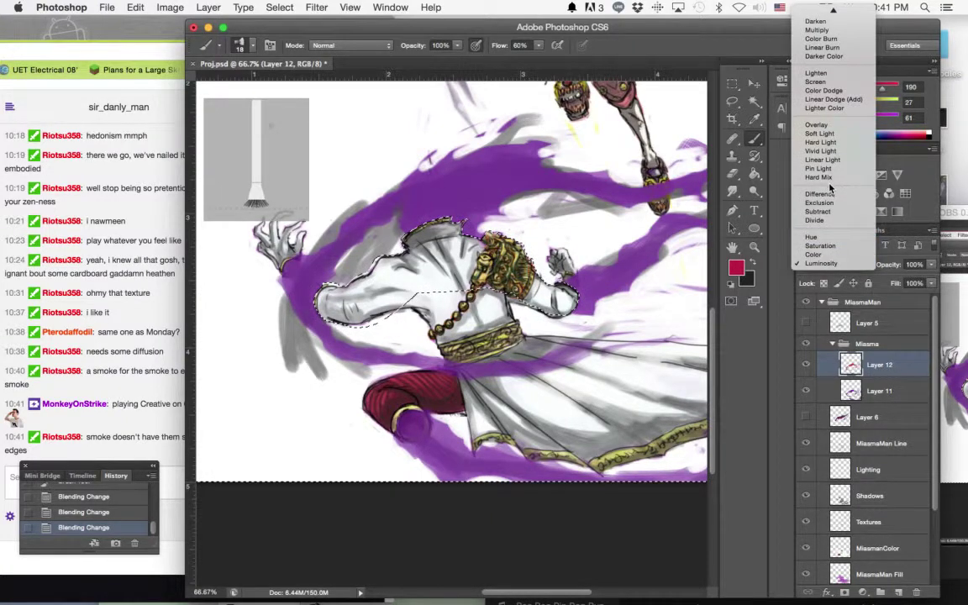
left_click(828, 200)
left_click(831, 268)
left_click(835, 195)
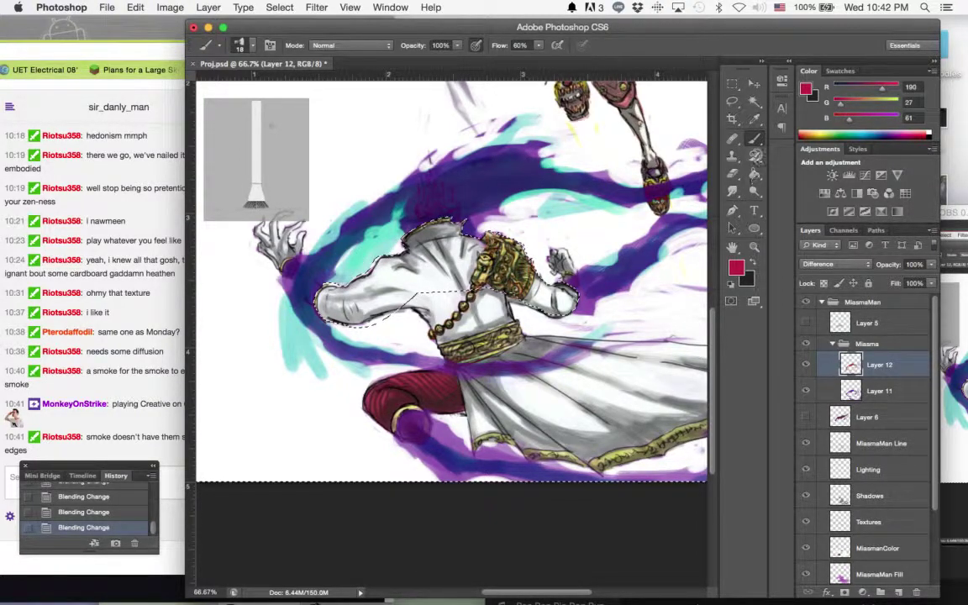
- Erase Layer 12's stray strokes outside the miasma around the outstretched arm and along the upper band with a 14 px eraser
left_click(755, 157)
left_click_drag(595, 200, 557, 208)
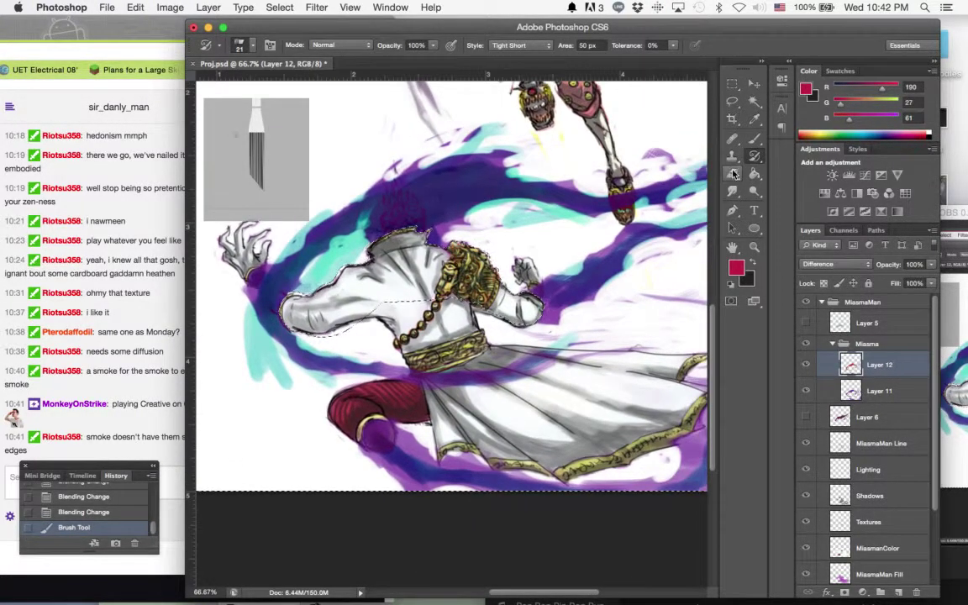
left_click(732, 174)
mouse_move(240, 315)
left_mouse_down()
mouse_move(243, 336)
mouse_move(273, 353)
mouse_move(263, 369)
mouse_move(321, 374)
mouse_move(288, 353)
mouse_move(387, 377)
mouse_move(375, 333)
left_mouse_up()
mouse_move(275, 265)
left_mouse_down()
mouse_move(321, 225)
mouse_move(371, 228)
left_mouse_up()
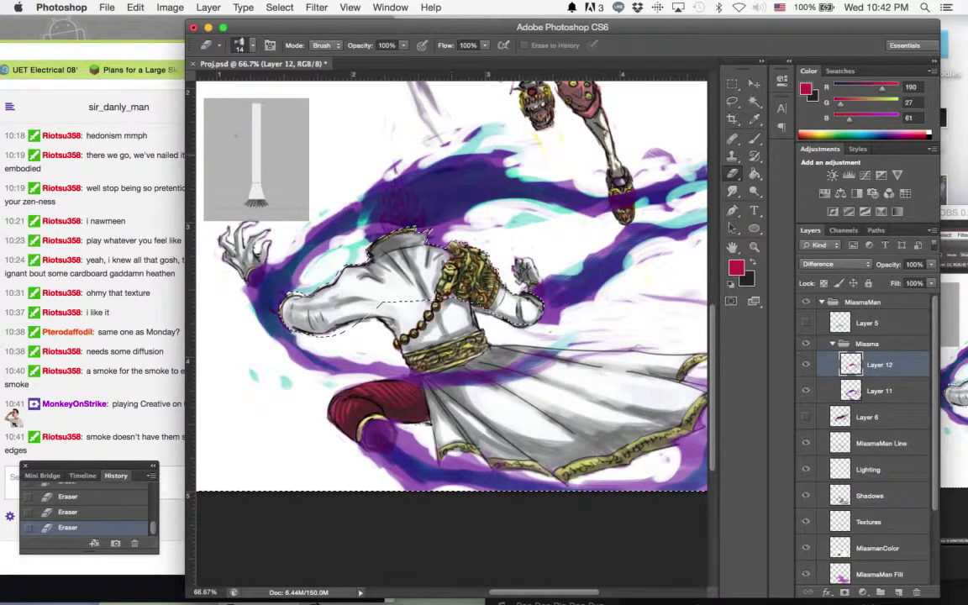
left_click_drag(413, 158, 519, 132)
mouse_move(430, 148)
left_mouse_down()
mouse_move(497, 163)
mouse_move(425, 144)
left_mouse_up()
mouse_move(444, 207)
left_mouse_down()
mouse_move(511, 202)
mouse_move(518, 186)
mouse_move(441, 199)
left_mouse_up()
- Erase Layer 12's spill along the trailing bands behind the figure and beside the raised fist
key("space")
left_click_drag(540, 201, 638, 166)
mouse_move(496, 220)
left_mouse_down()
mouse_move(611, 226)
mouse_move(588, 213)
left_mouse_up()
key("space")
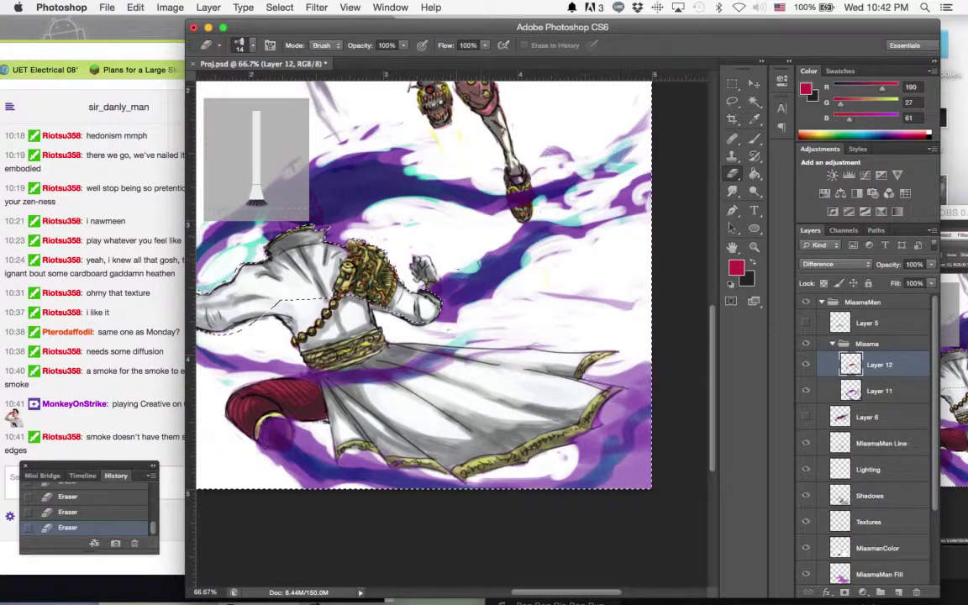
left_click_drag(414, 242, 439, 233)
left_click_drag(475, 209, 527, 184)
key("space")
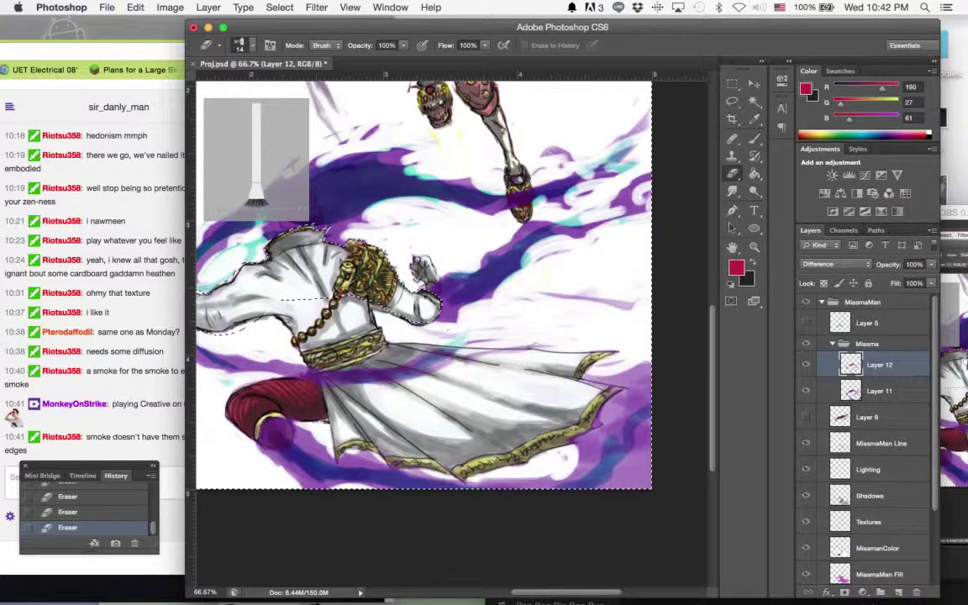
- Hide Layer 12 and add a new layer directly above Layer 11 in the Miasma group
left_click(806, 366)
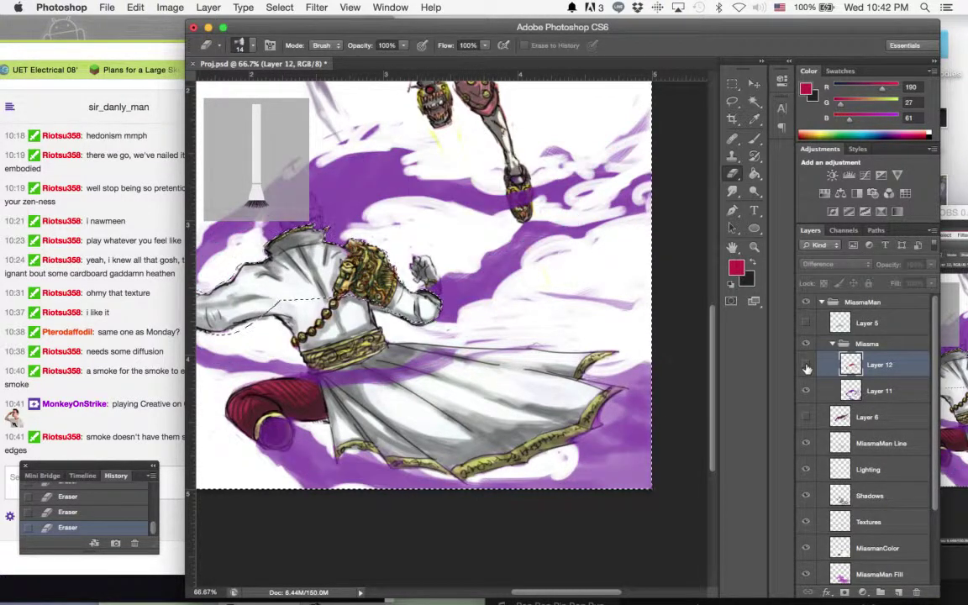
left_click_drag(457, 224, 514, 229)
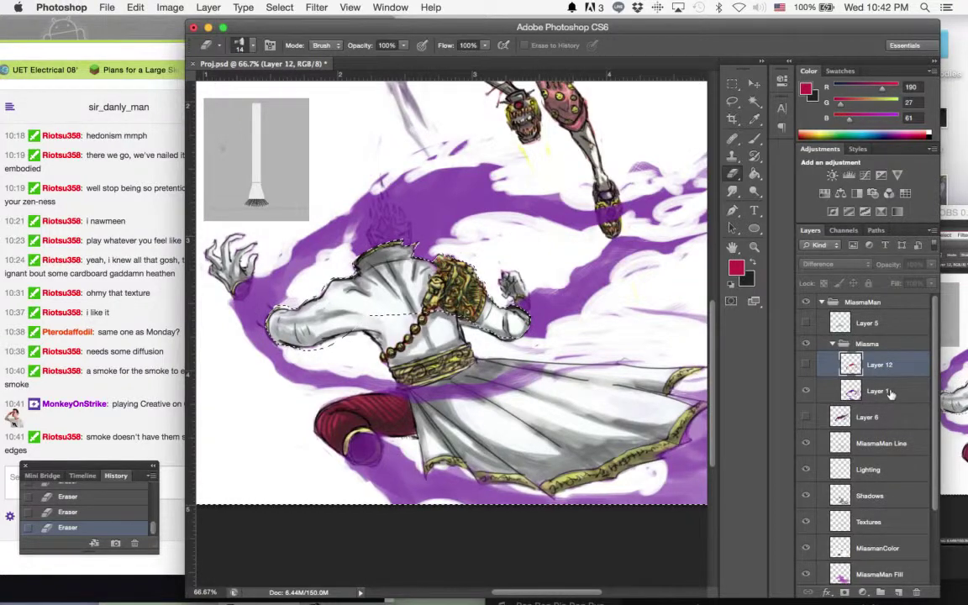
left_click(888, 391)
left_click(900, 592)
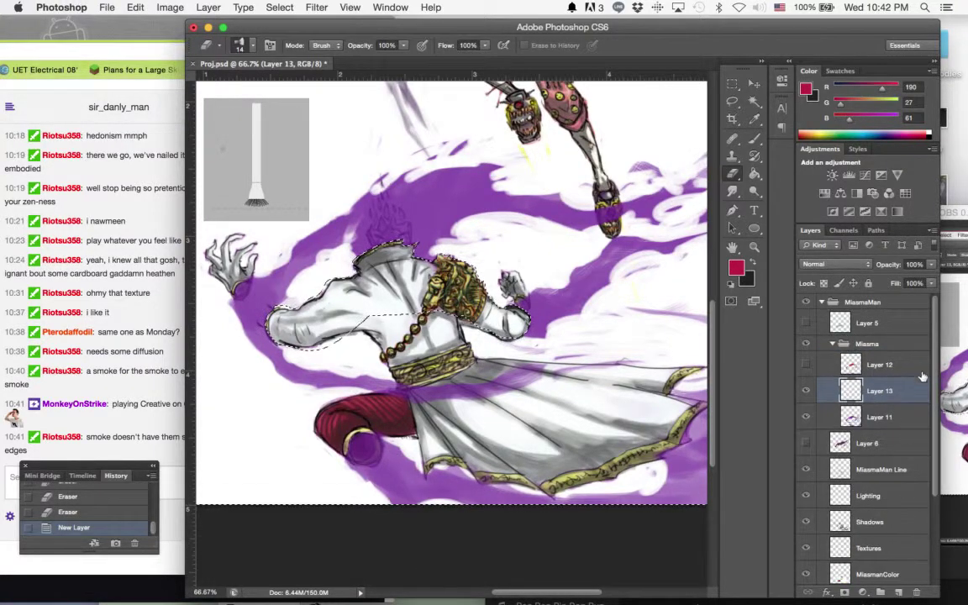
- Set the new layer's opacity to 62% and switch to the Brush tool
left_click(930, 265)
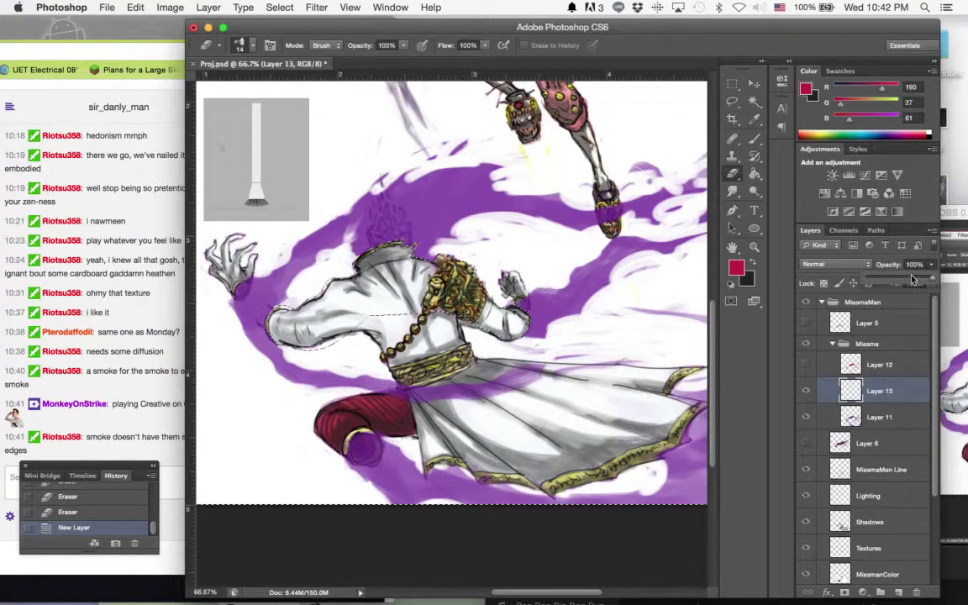
left_click_drag(916, 276, 912, 282)
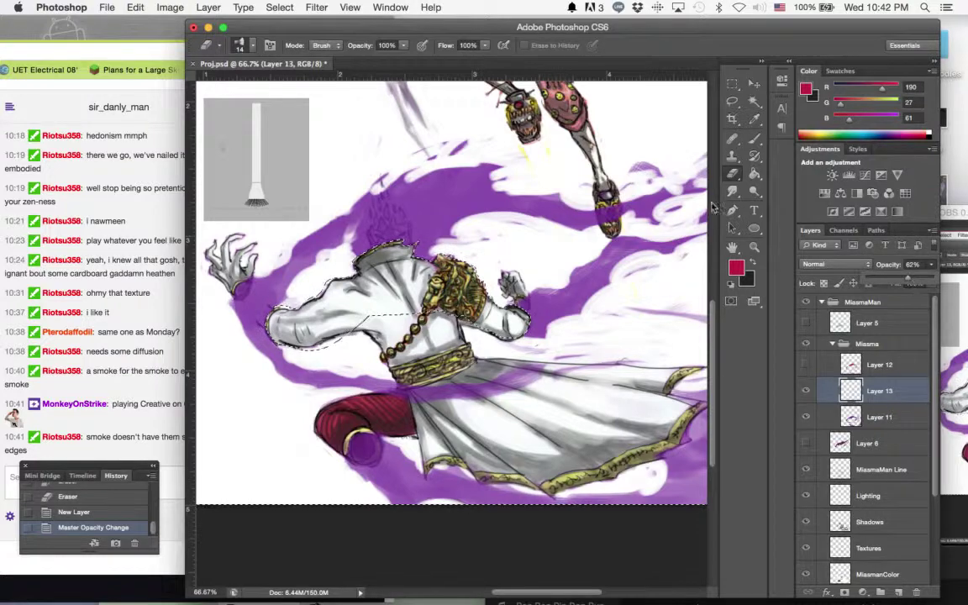
left_click(756, 143)
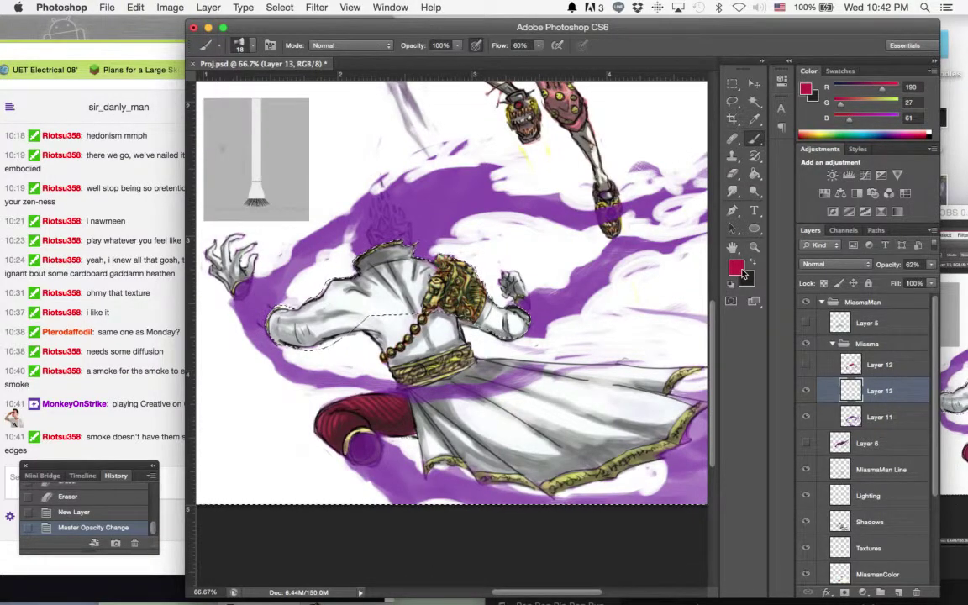
left_click(739, 269)
left_click_drag(614, 297, 595, 264)
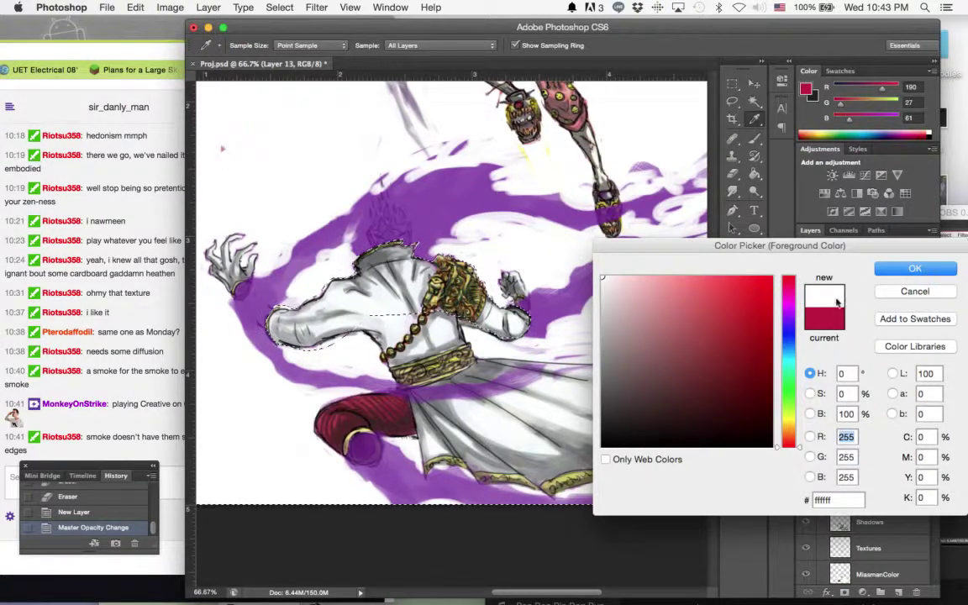
left_click(914, 290)
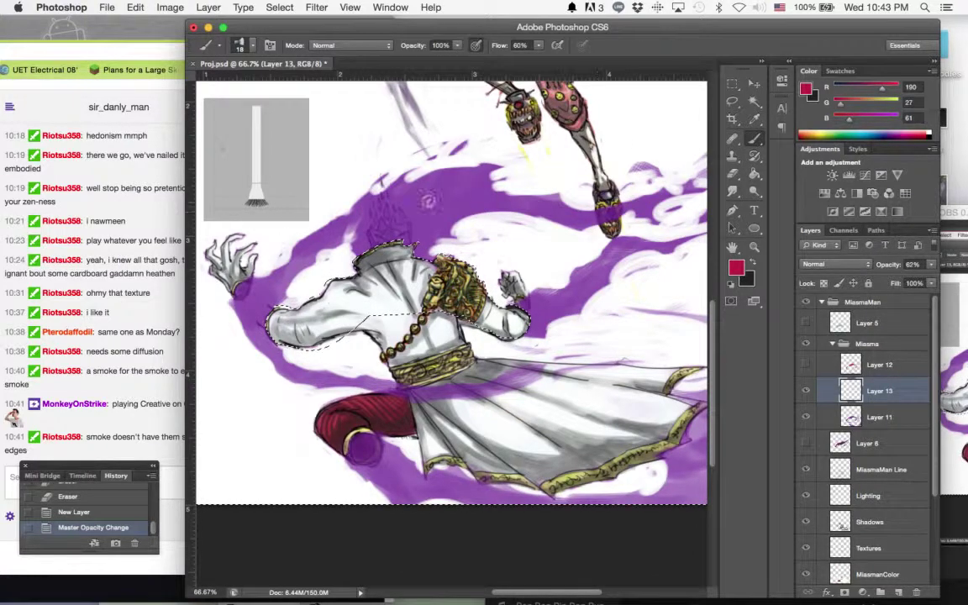
- Choose a soft round brush with 0% hardness, make the foreground colour white and set the brush size to 63 px
left_click(255, 47)
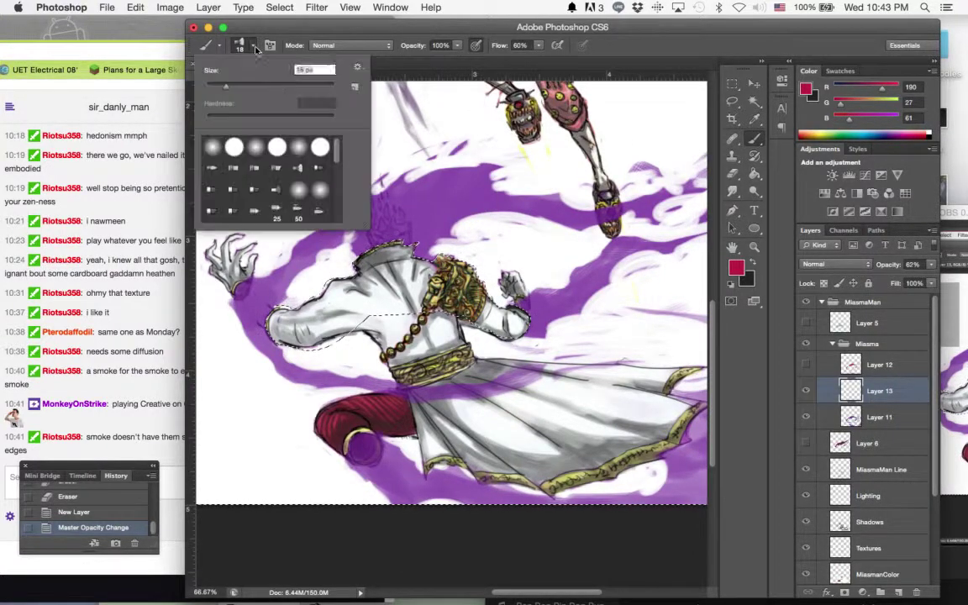
left_click(300, 143)
left_click(326, 38)
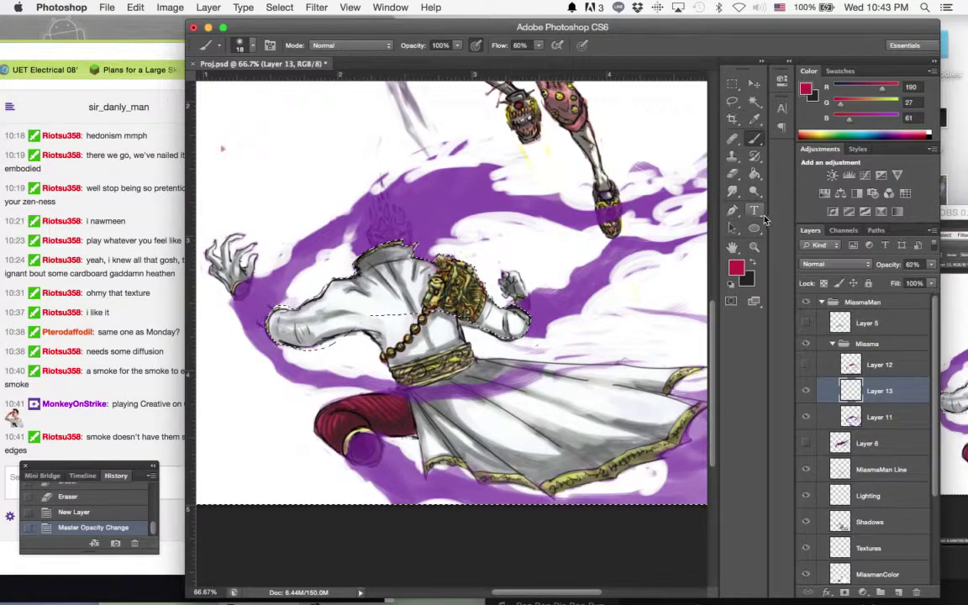
left_click(733, 175)
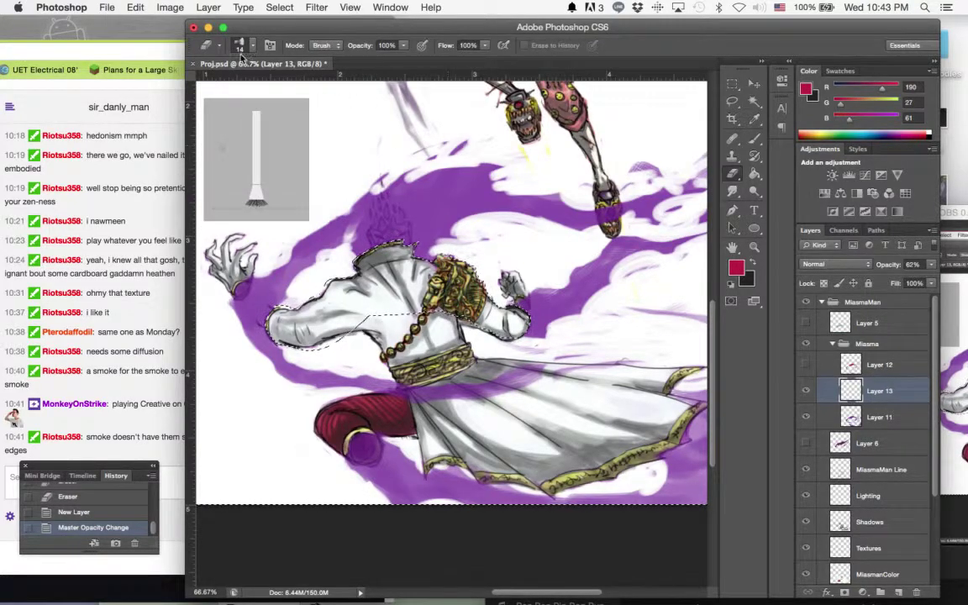
key("b")
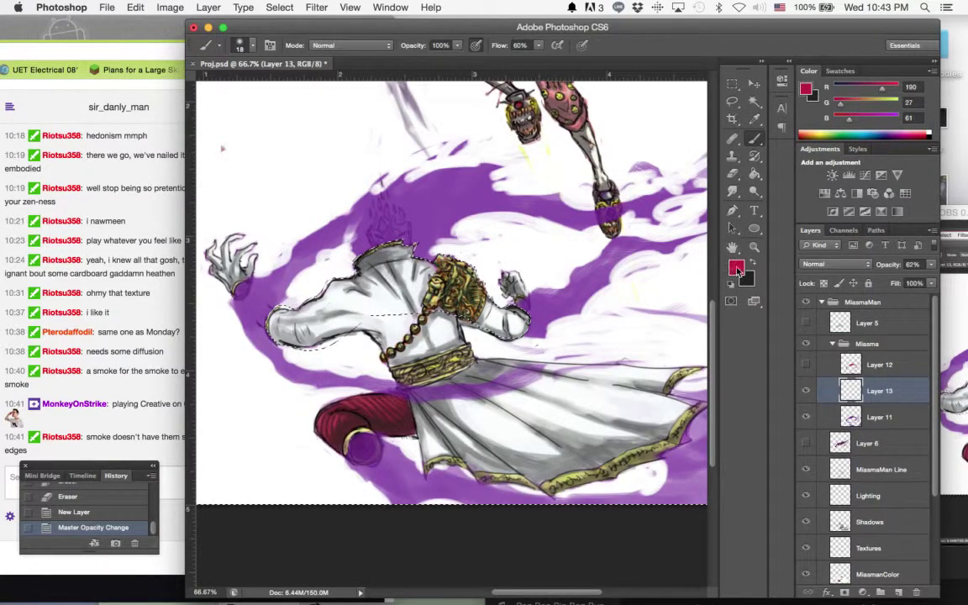
left_click(736, 268)
left_click(339, 144)
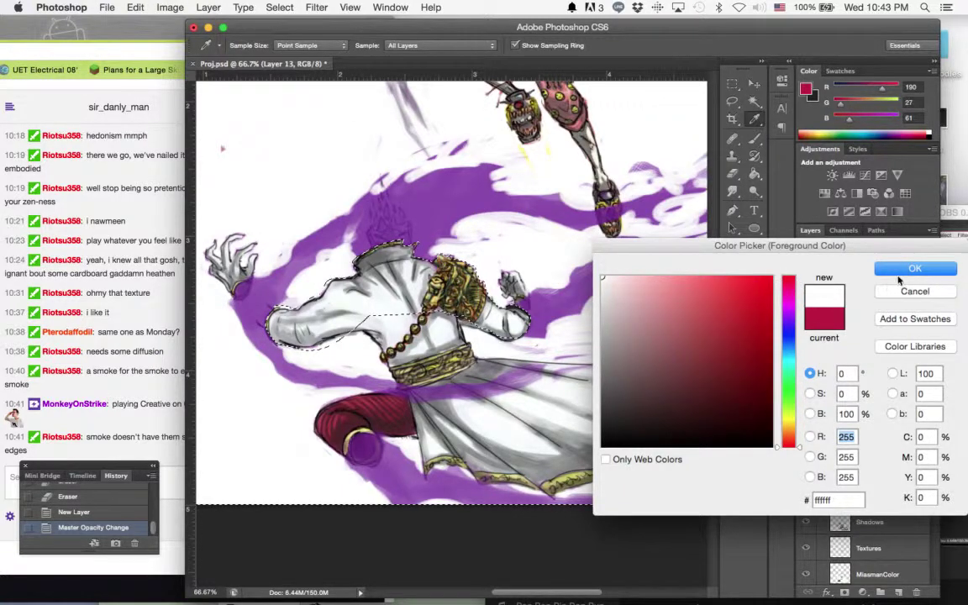
left_click(903, 270)
left_click(239, 44)
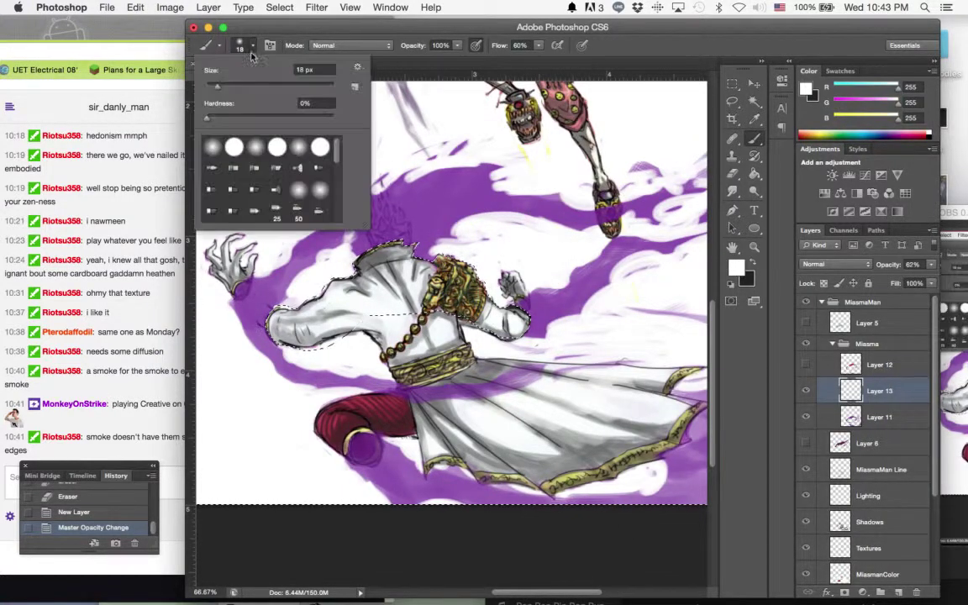
left_click_drag(220, 85, 245, 88)
left_click(271, 34)
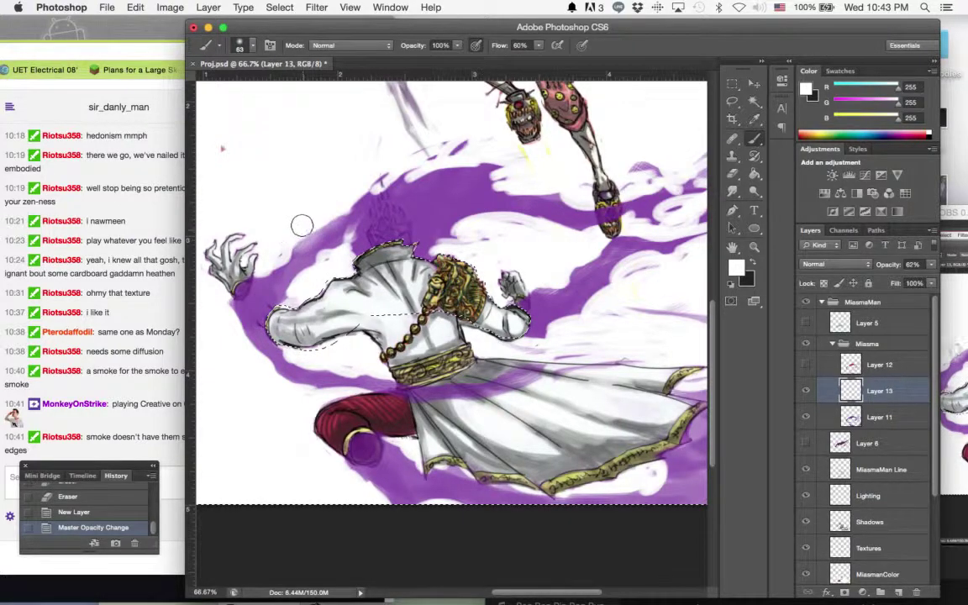
- Soften the miasma's edges on Layer 13 with white strokes along the upper band, around the outstretched arm, by the fist and below the robe
mouse_move(363, 188)
left_mouse_down()
mouse_move(442, 166)
mouse_move(496, 164)
mouse_move(413, 175)
mouse_move(533, 163)
mouse_move(326, 217)
left_mouse_up()
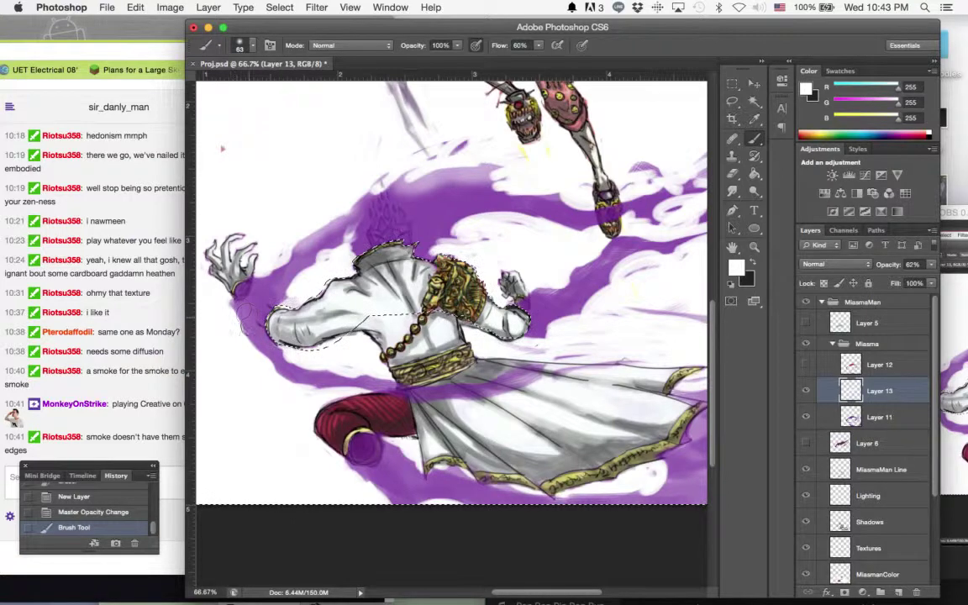
mouse_move(244, 317)
left_mouse_down()
mouse_move(257, 344)
mouse_move(340, 400)
mouse_move(353, 393)
left_mouse_up()
left_click_drag(484, 246, 461, 231)
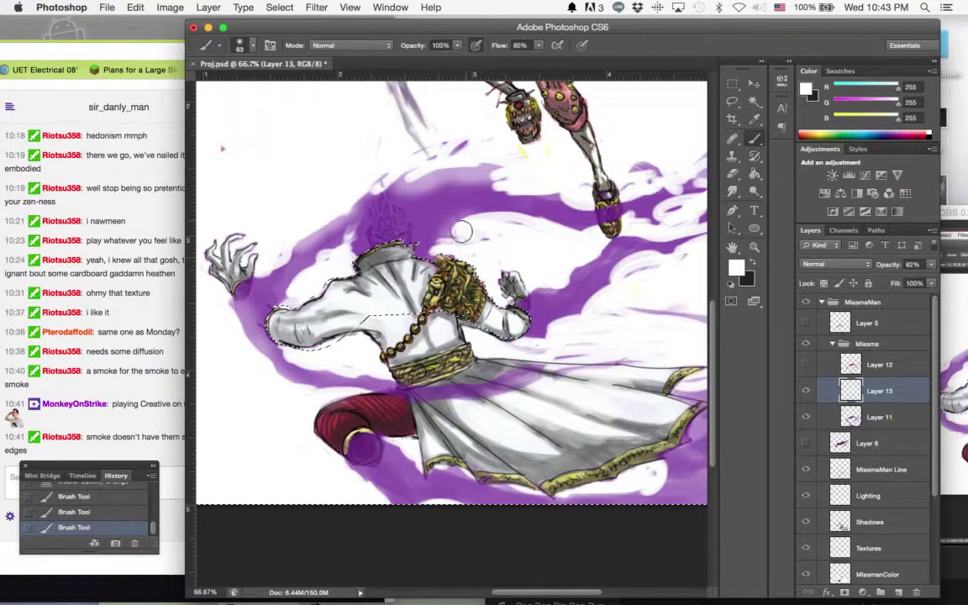
mouse_move(403, 206)
left_mouse_down()
mouse_move(556, 180)
mouse_move(626, 181)
left_mouse_up()
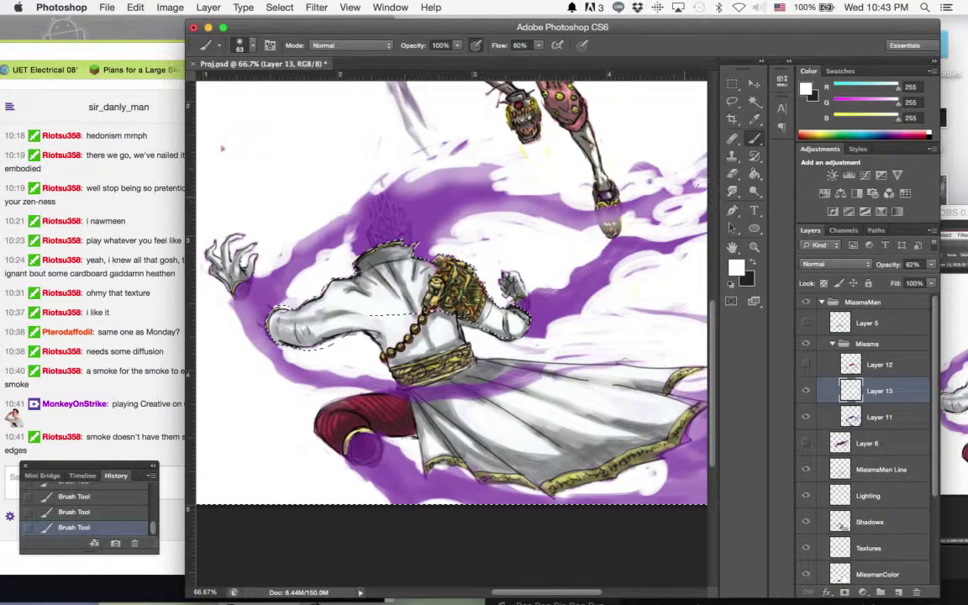
left_click_drag(546, 267, 665, 231)
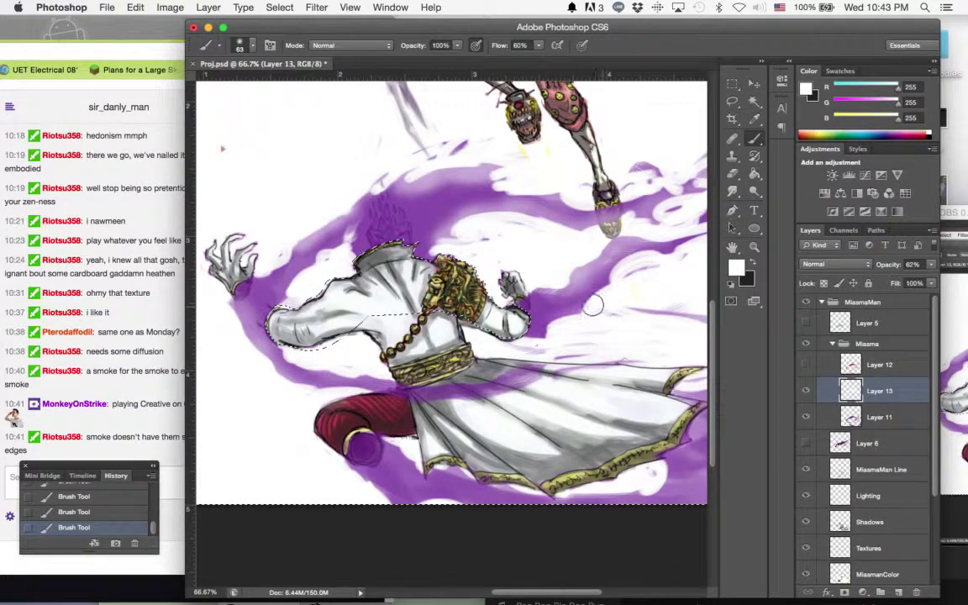
left_click_drag(401, 451, 484, 480)
mouse_move(380, 489)
left_mouse_down()
mouse_move(423, 499)
mouse_move(568, 495)
left_mouse_up()
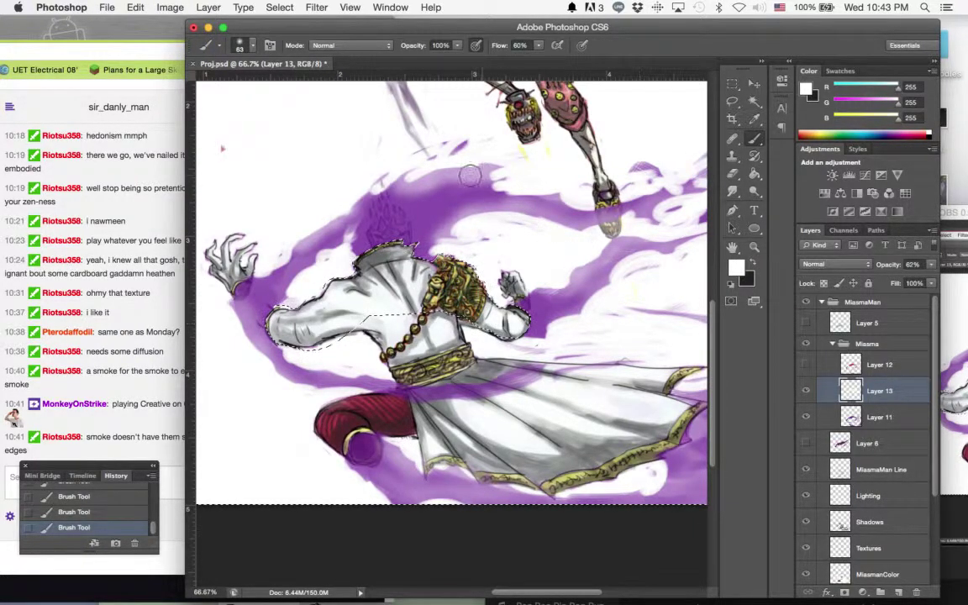
- Swap the foreground and background colours and brush dark shading into the upper miasma band beside the head
scroll(422, 160, "right", 2)
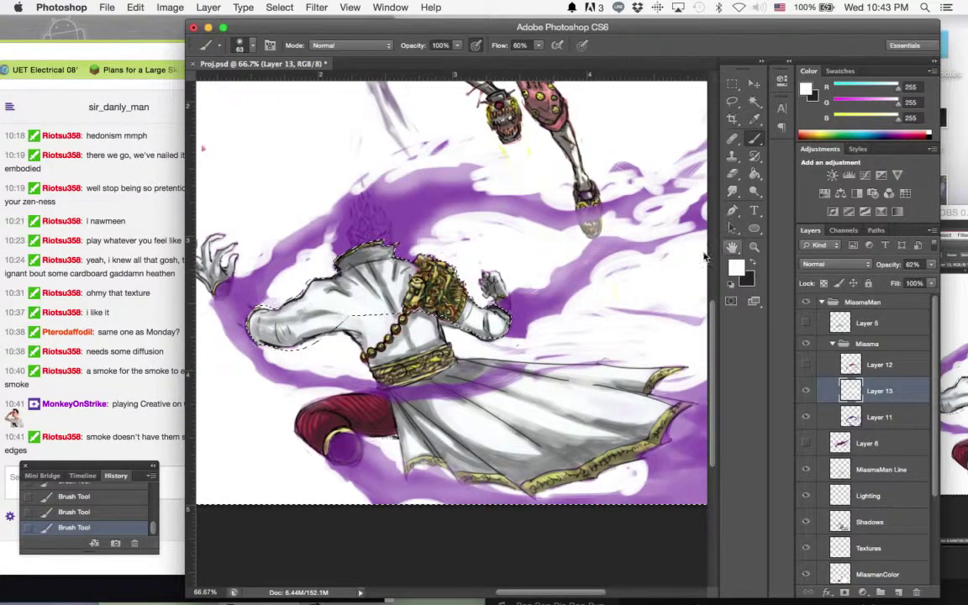
left_click(752, 262)
mouse_move(395, 197)
left_mouse_down()
mouse_move(465, 176)
mouse_move(437, 197)
mouse_move(490, 215)
left_mouse_up()
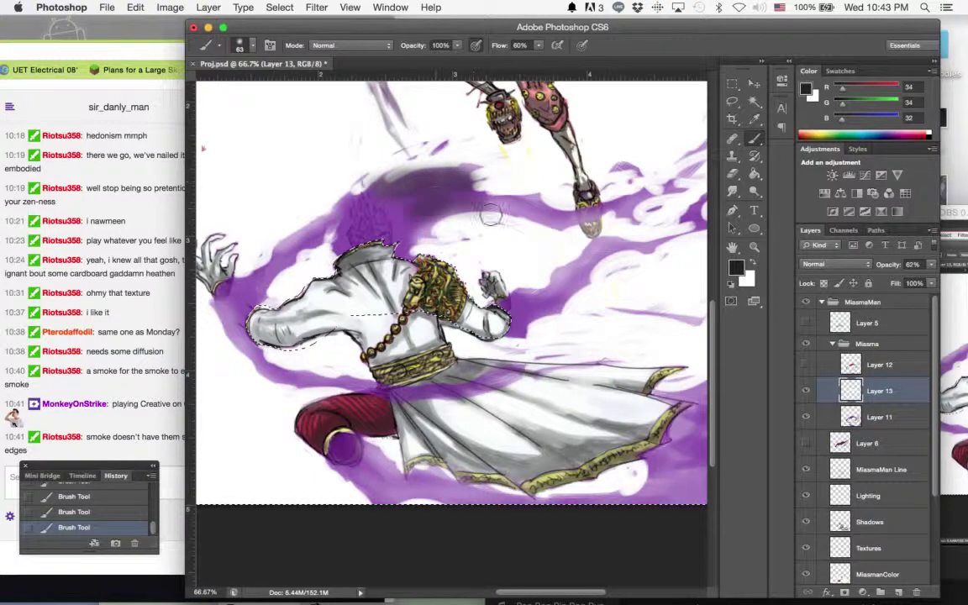
- Try the Hard Light, Darken and Darker Color blend modes on Layer 13
left_click(836, 265)
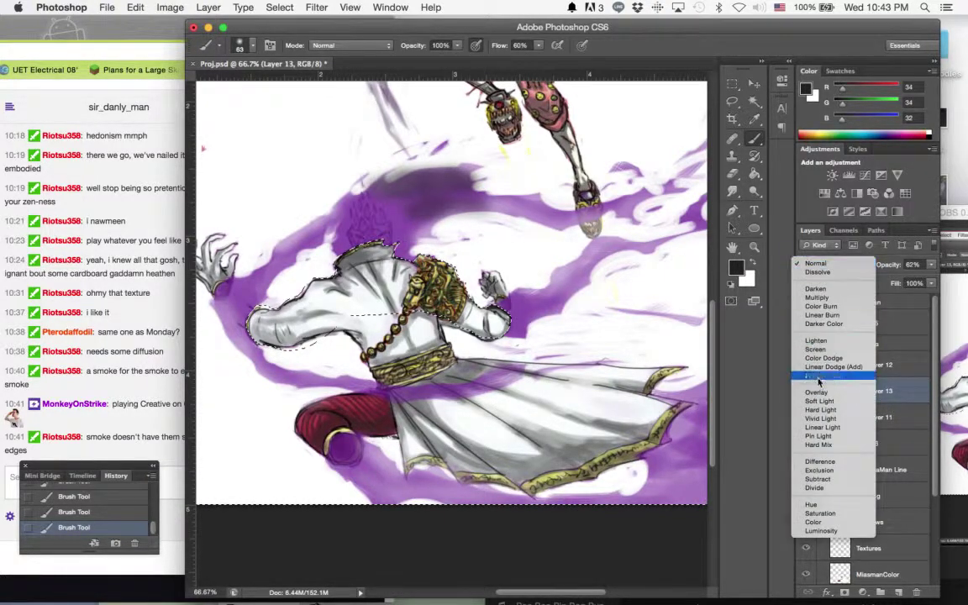
left_click(831, 411)
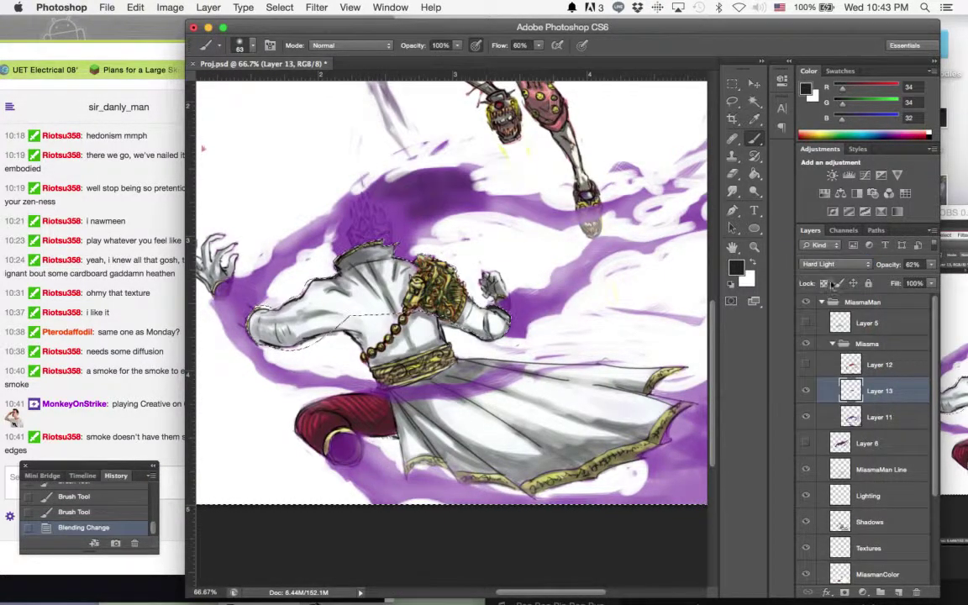
left_click(827, 266)
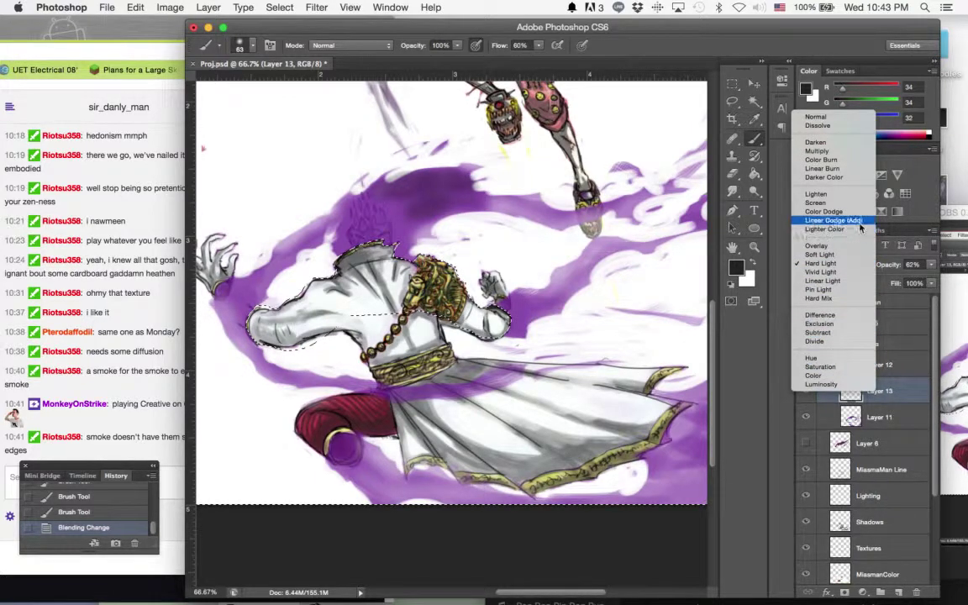
left_click(850, 141)
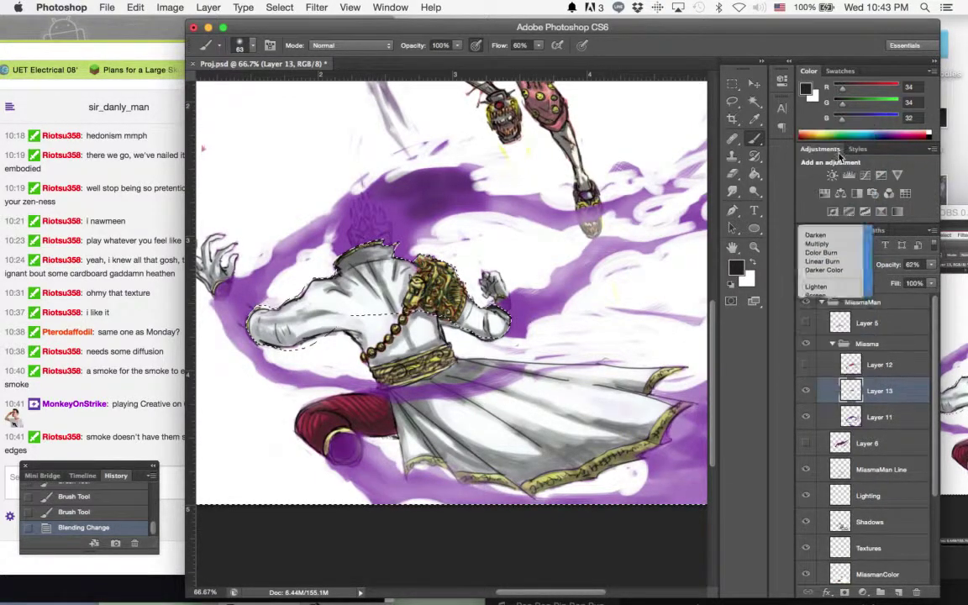
left_click(836, 264)
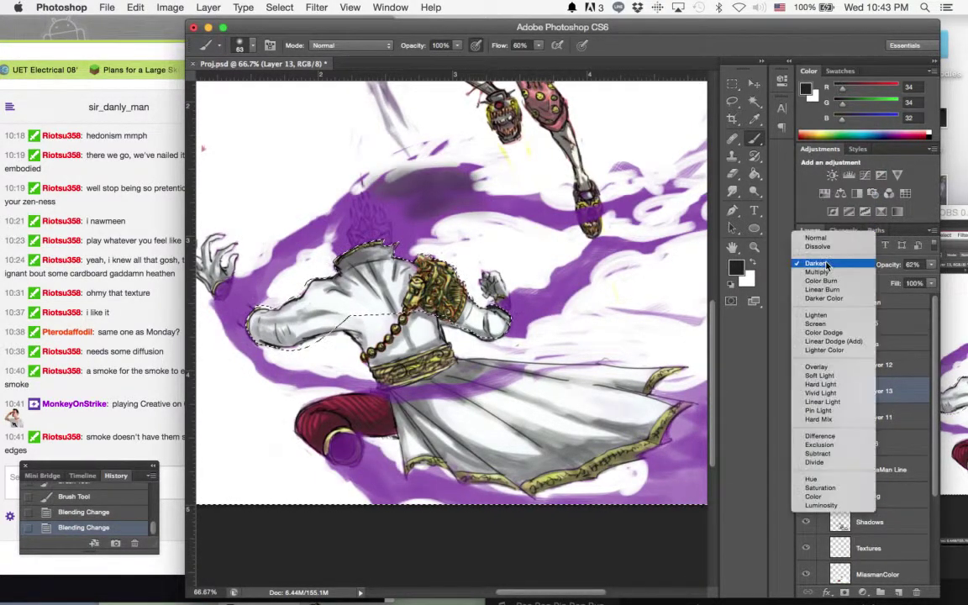
left_click(831, 299)
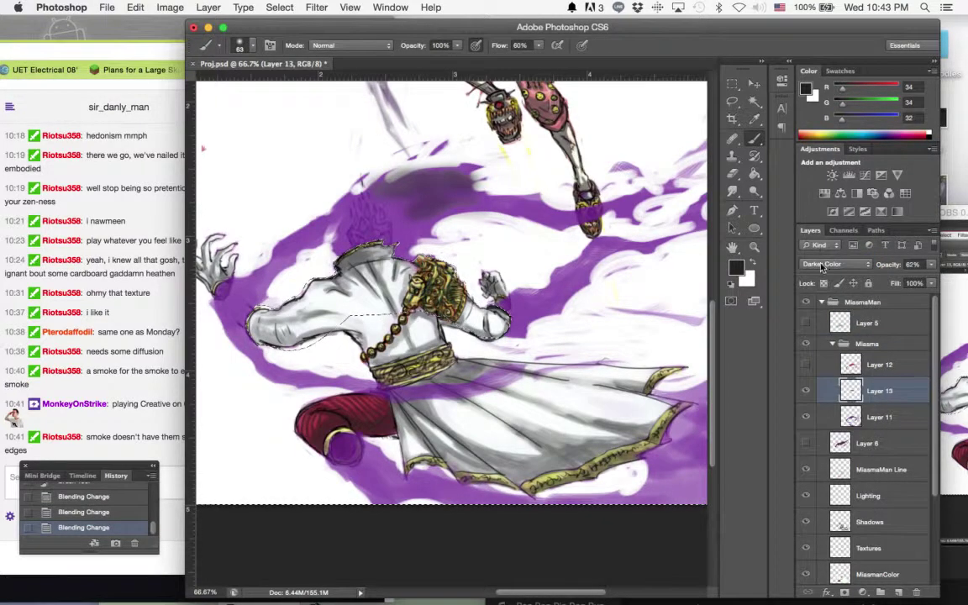
- Try Layer 13 in Hard Light again, followed by the Pin Light and Hard Mix blend modes
left_click(830, 264)
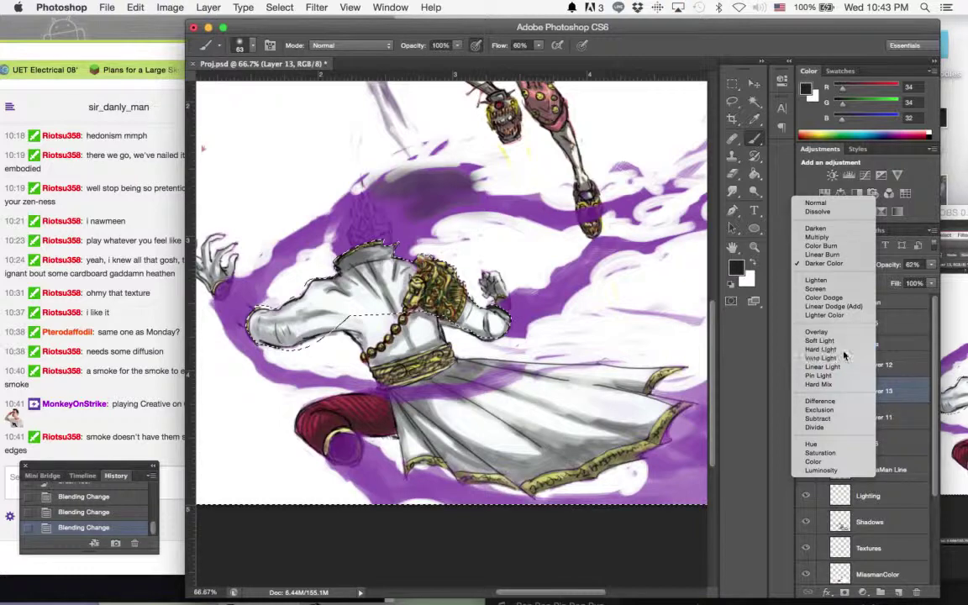
left_click(822, 349)
left_click(827, 250)
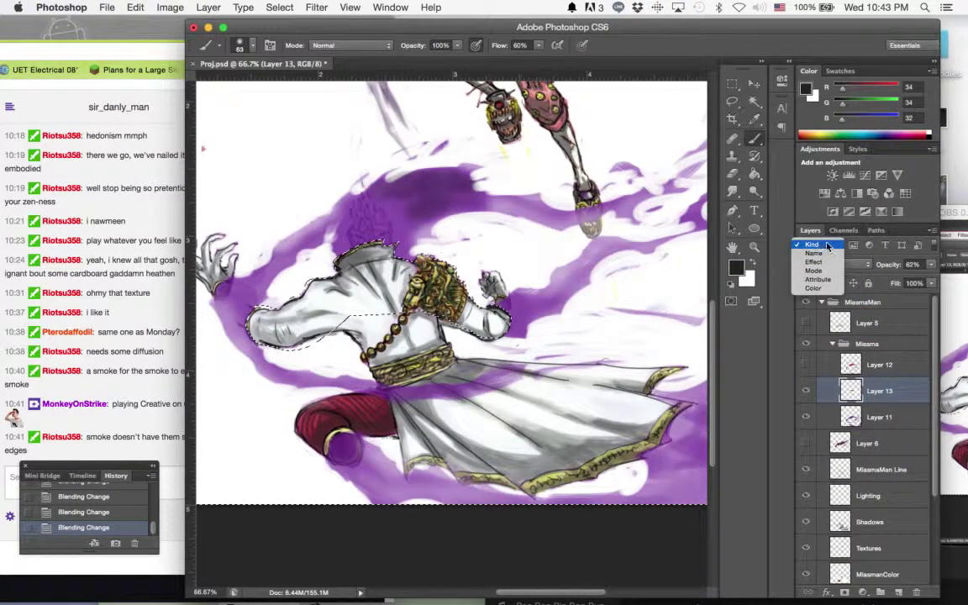
left_click(853, 264)
left_click(850, 265)
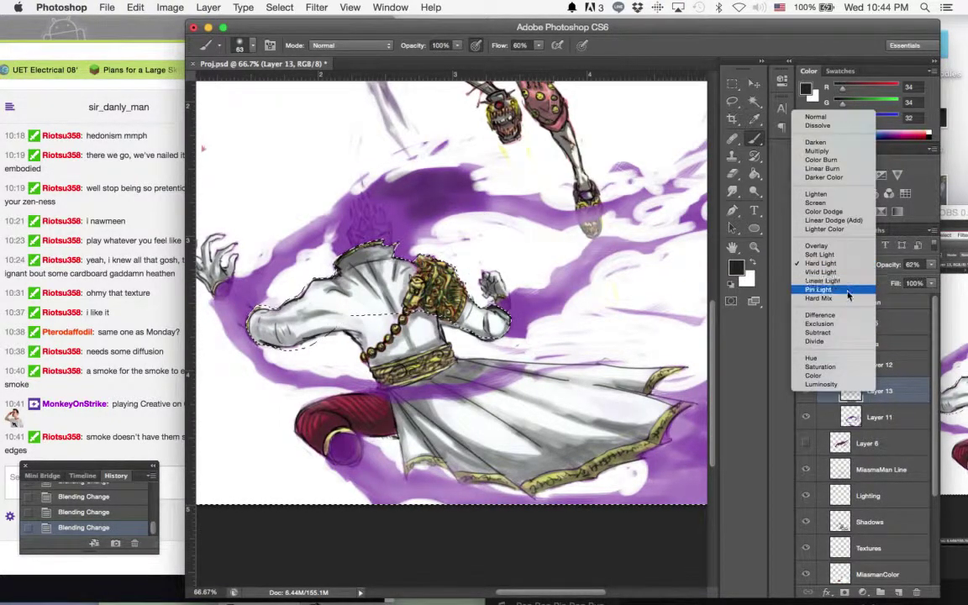
left_click(849, 291)
left_click(836, 265)
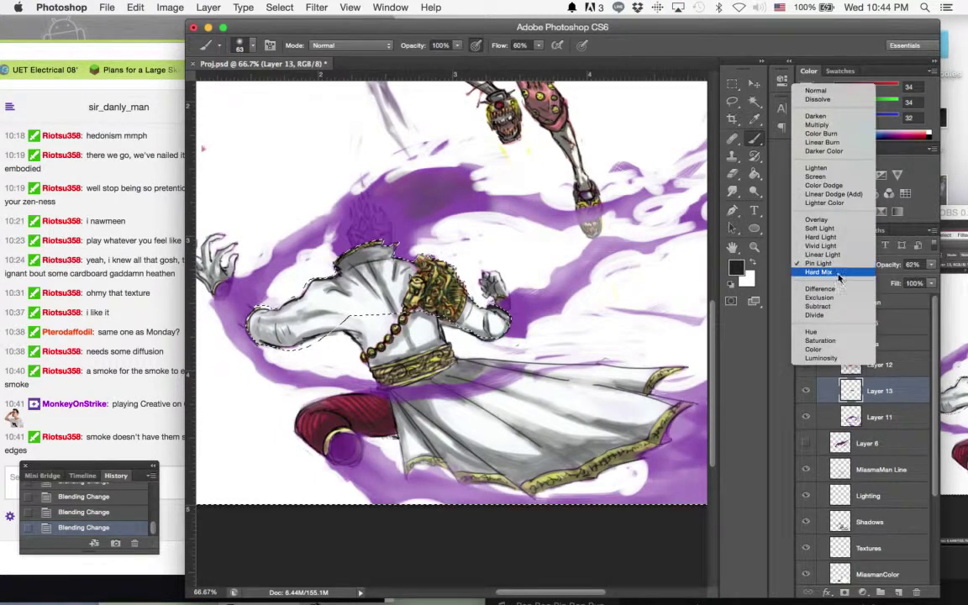
left_click(839, 273)
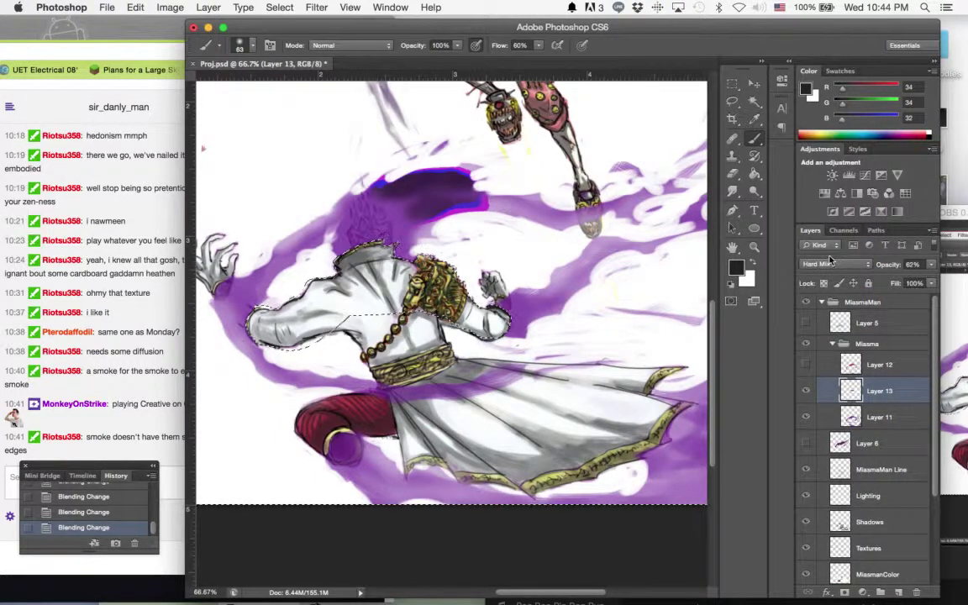
- Try the Exclusion, Divide and Color blend modes on Layer 13
left_click(832, 267)
left_click(819, 288)
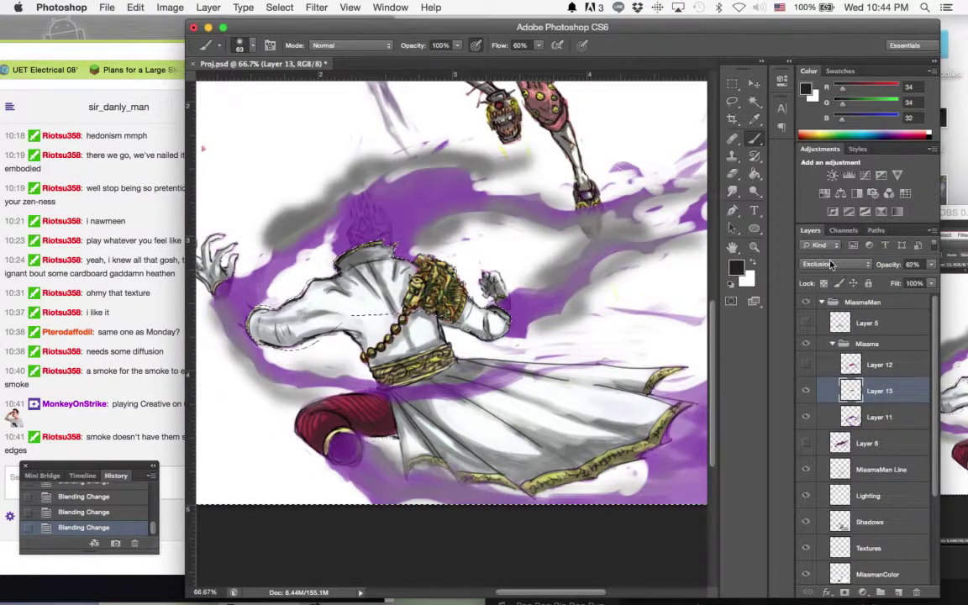
left_click(833, 267)
left_click(835, 281)
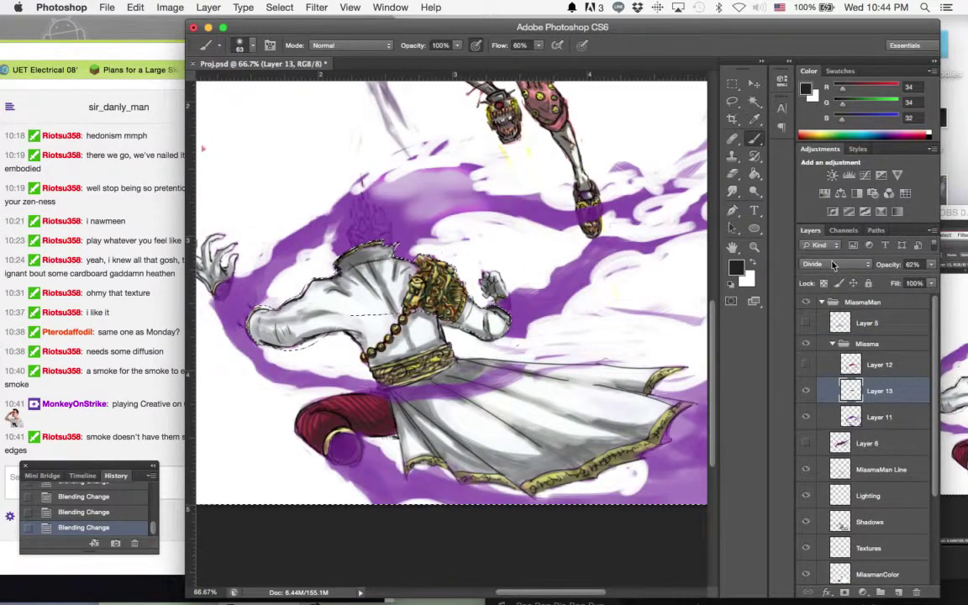
left_click(834, 265)
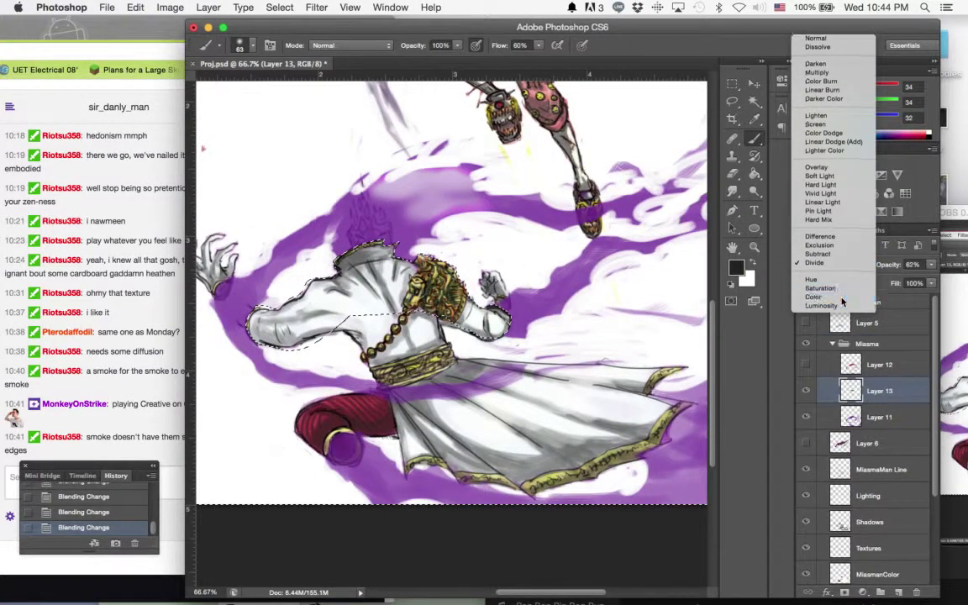
left_click(835, 297)
- Set Layer 13 to Color Burn and brush more dark shading over the head and the adjoining upper miasma band
left_click(832, 264)
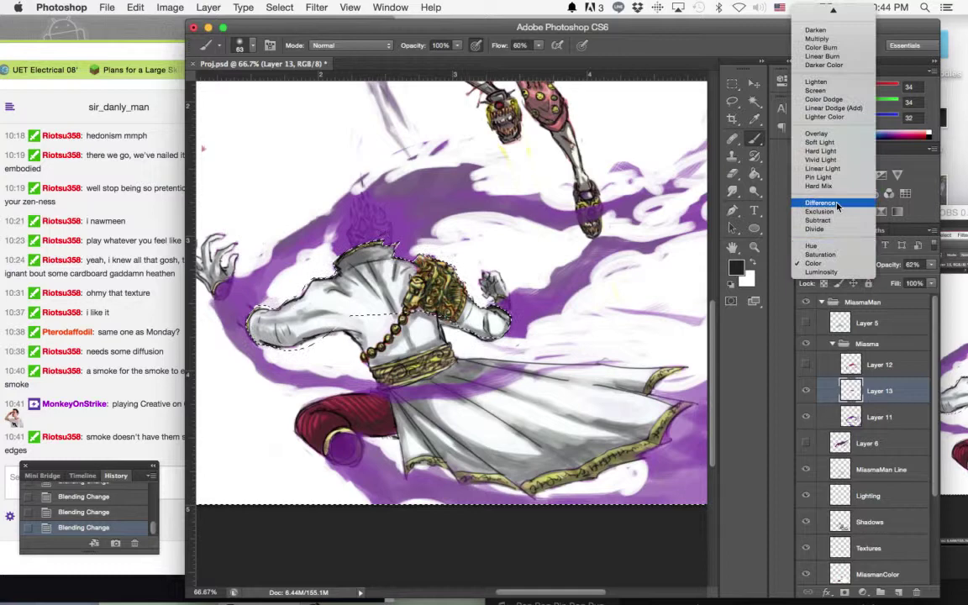
left_click(843, 52)
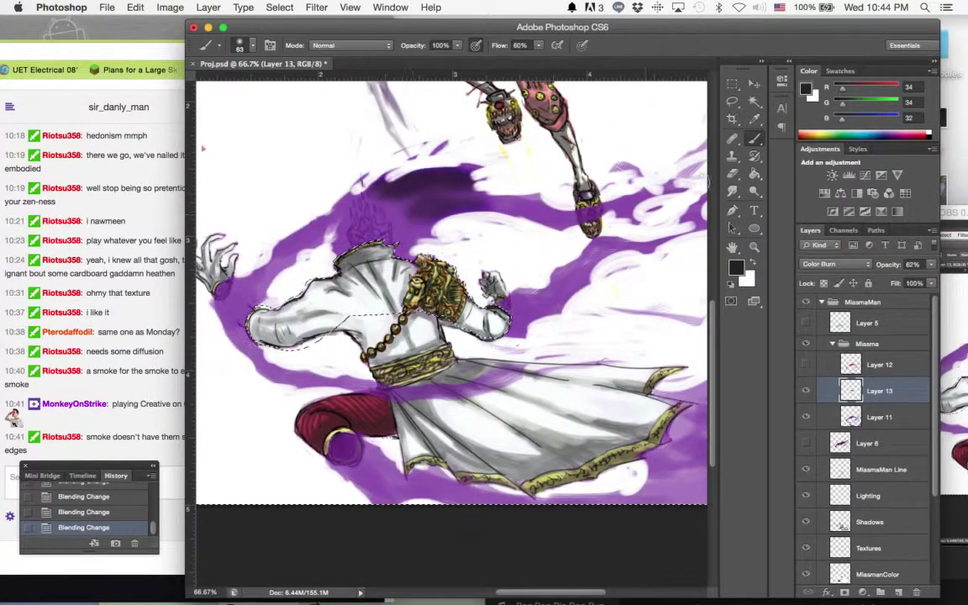
key("y")
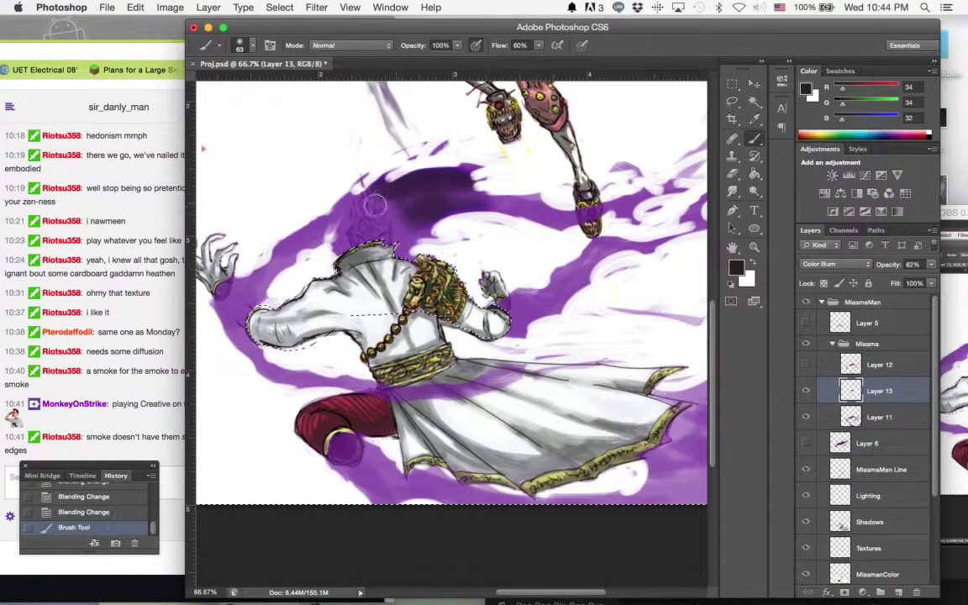
left_click_drag(375, 204, 388, 190)
left_click_drag(475, 200, 459, 209)
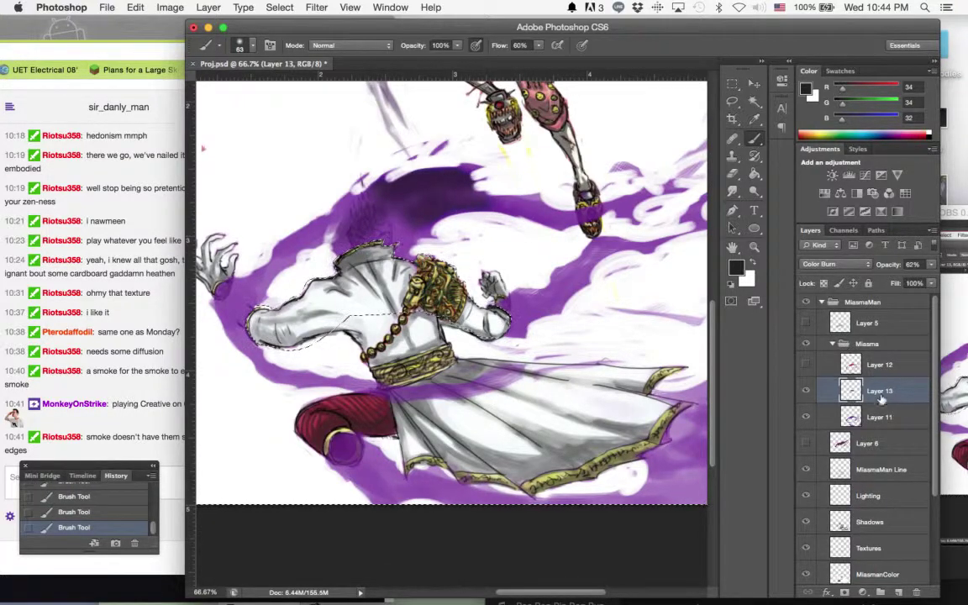
- Delete Layer 13, check the miasma with Layer 12 shown and hidden, and add a fresh layer above Layer 11
left_click_drag(881, 400, 915, 592)
left_click(805, 362)
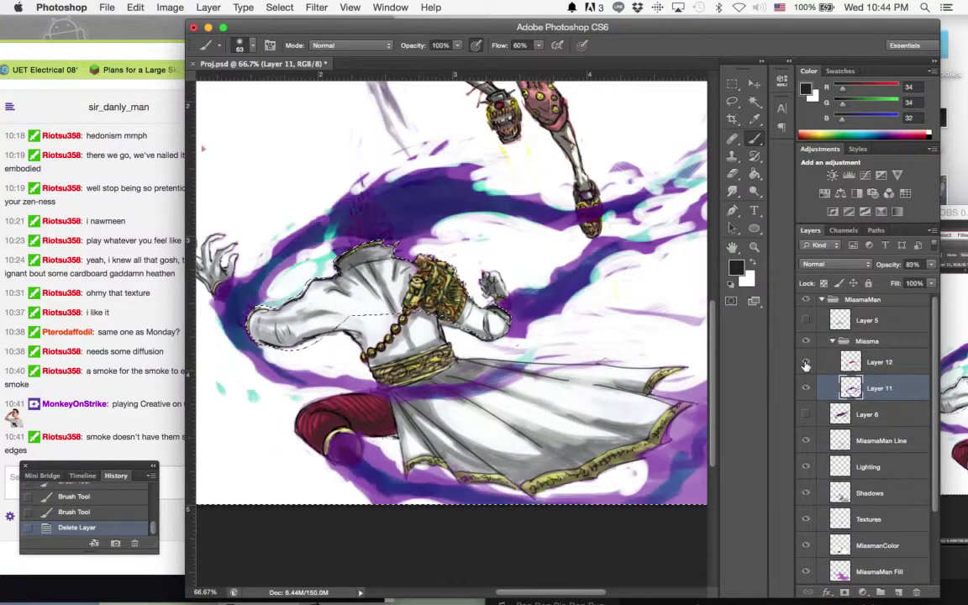
left_click(806, 362)
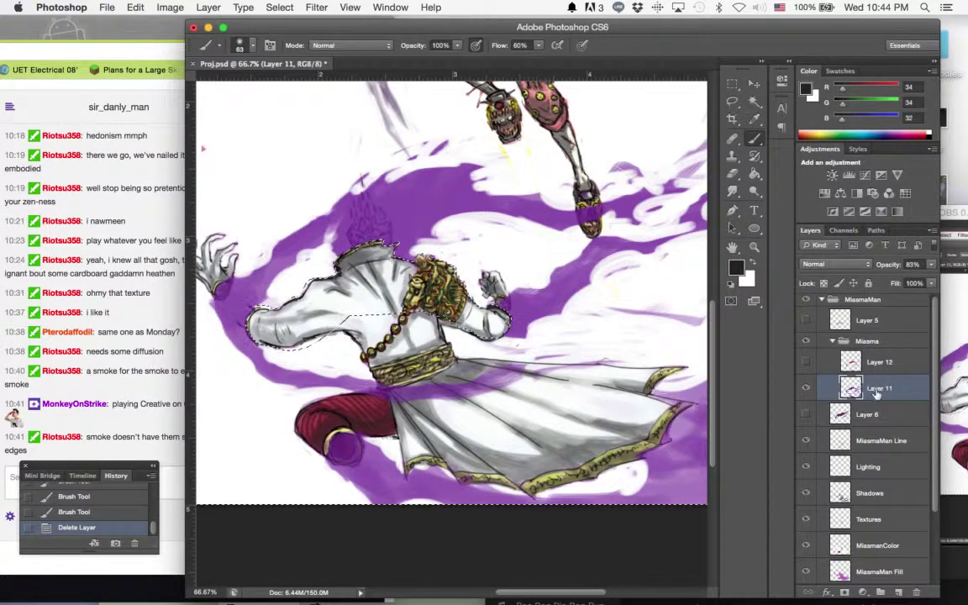
left_click(897, 592)
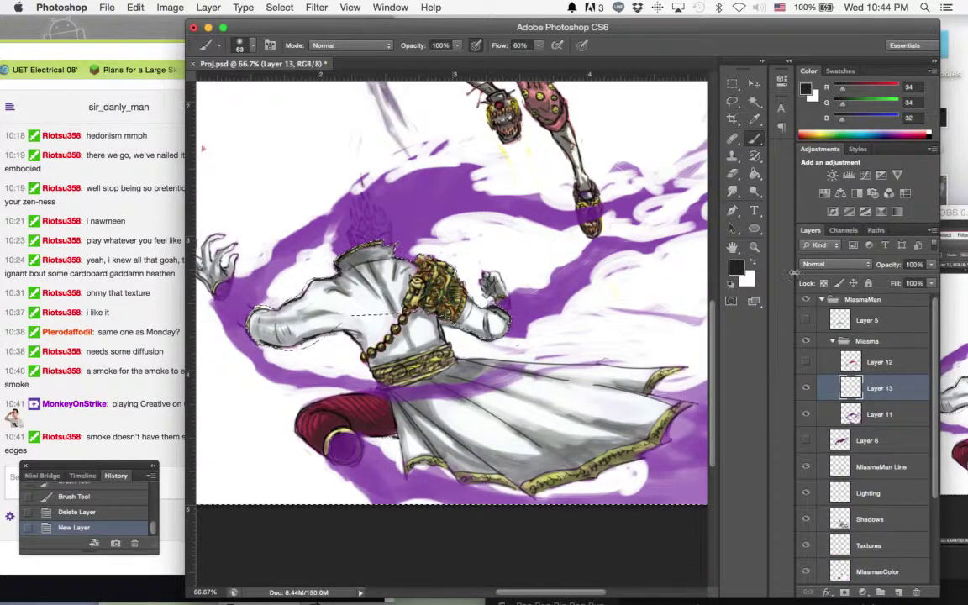
- Choose a fan-shaped bristle brush at 32 px and set the foreground colour to dark purple, RGB 76, 48, 91
left_click(254, 46)
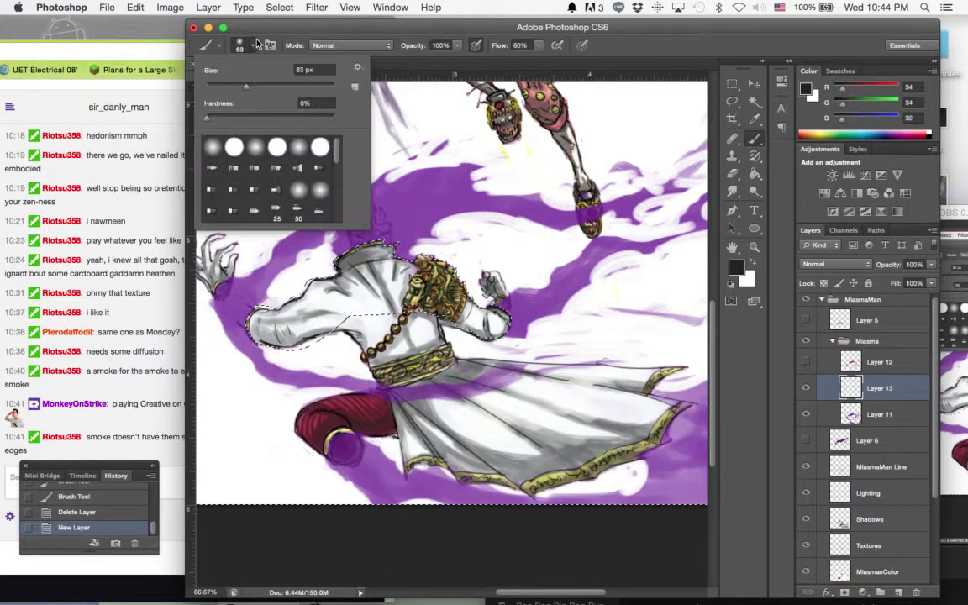
left_click(299, 166)
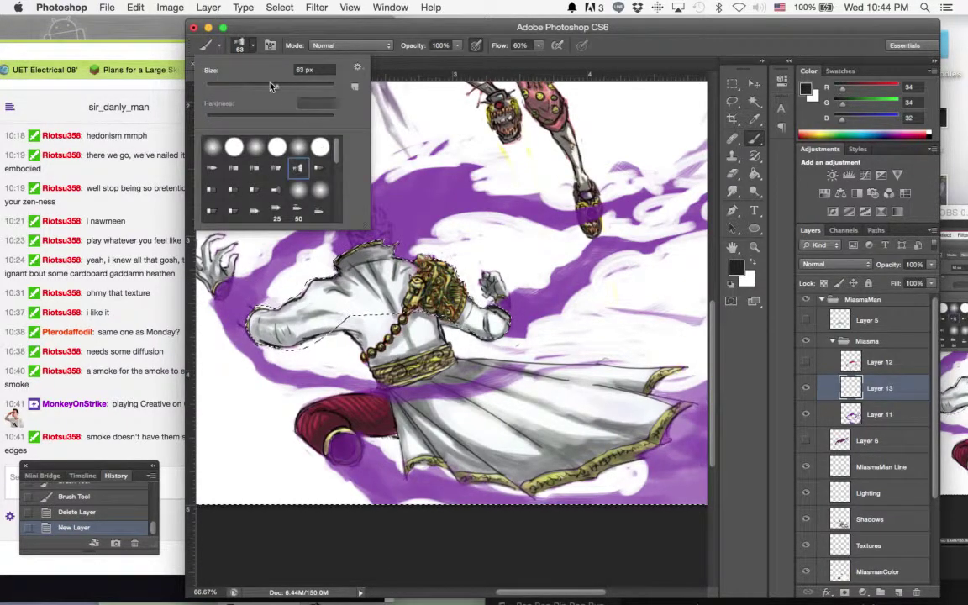
left_click(294, 33)
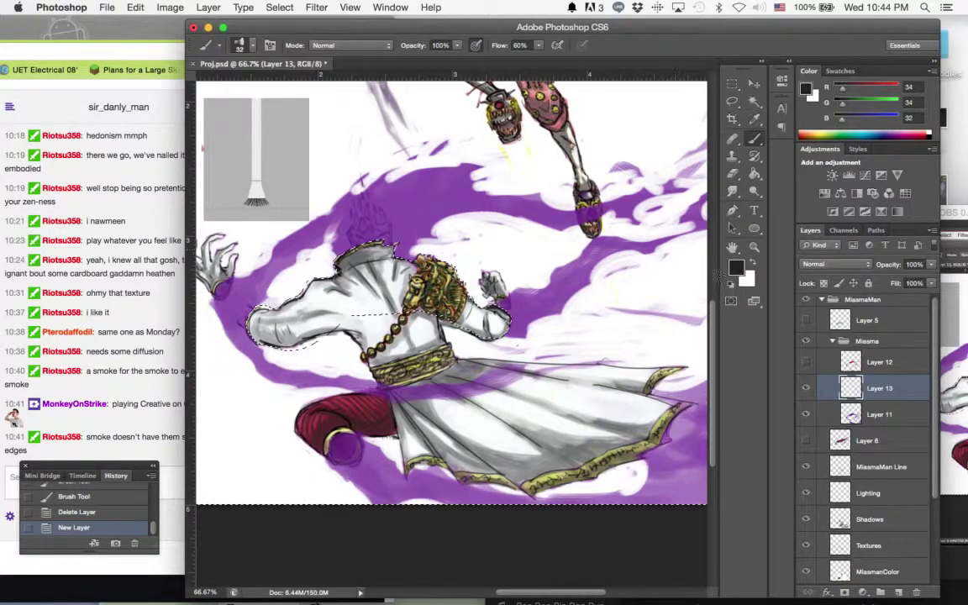
left_click(737, 268)
left_click(441, 185)
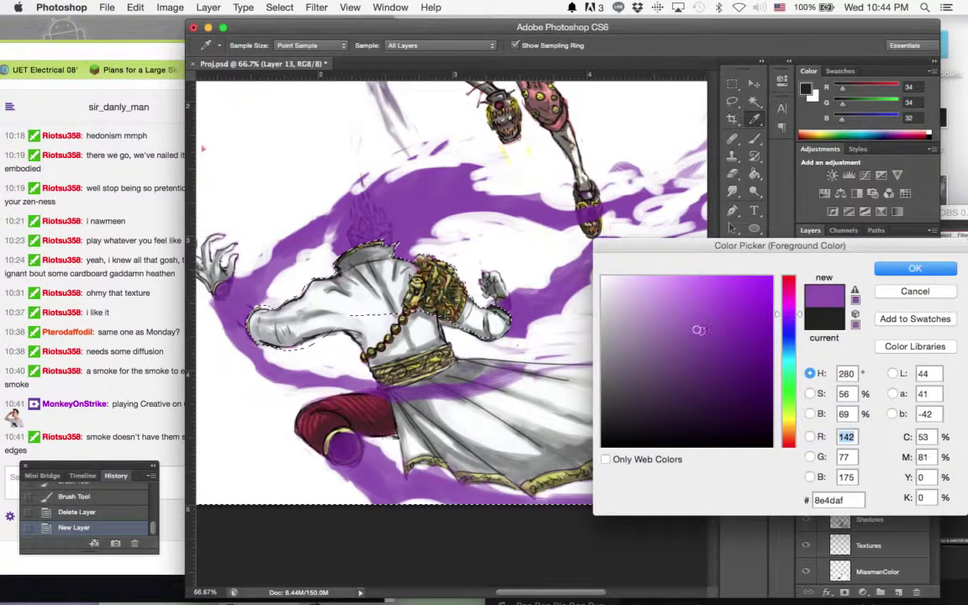
left_click(682, 385)
left_click(914, 268)
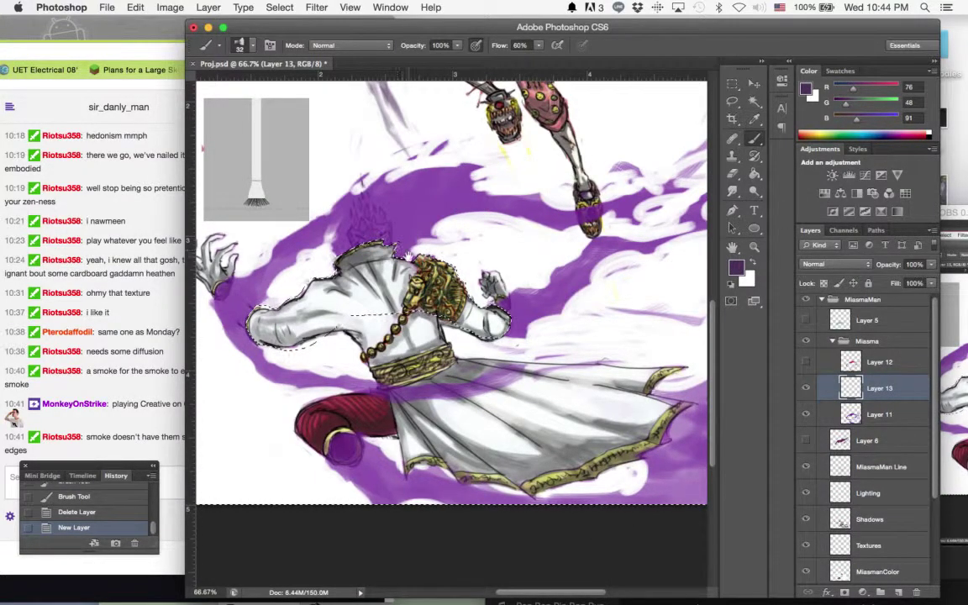
- Reduce the bristle brush to 12 px and paint dark shading on Layer 13 over the head and adjoining upper miasma band
left_click_drag(408, 257, 426, 269)
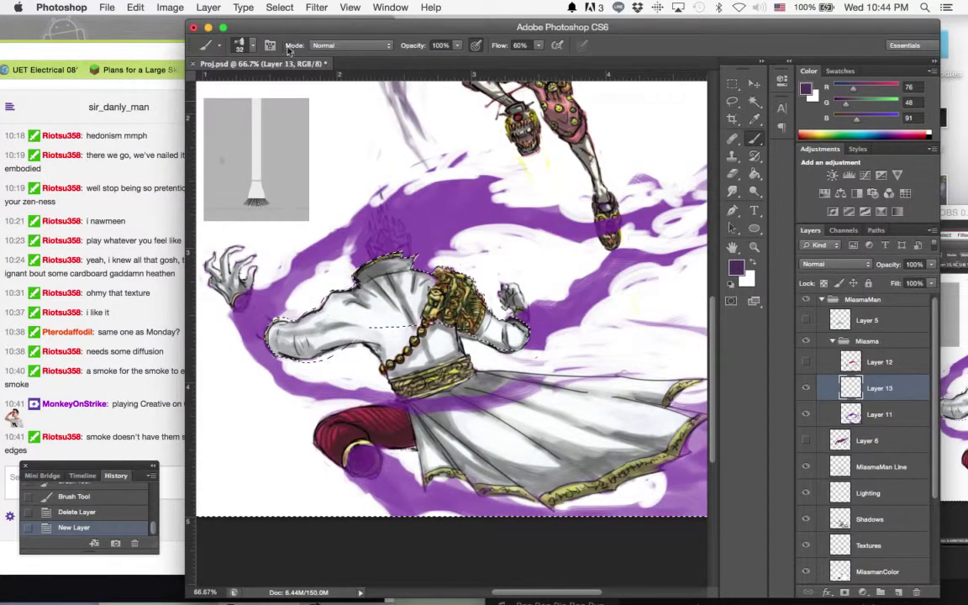
left_click(252, 45)
left_click(229, 82)
left_click(265, 37)
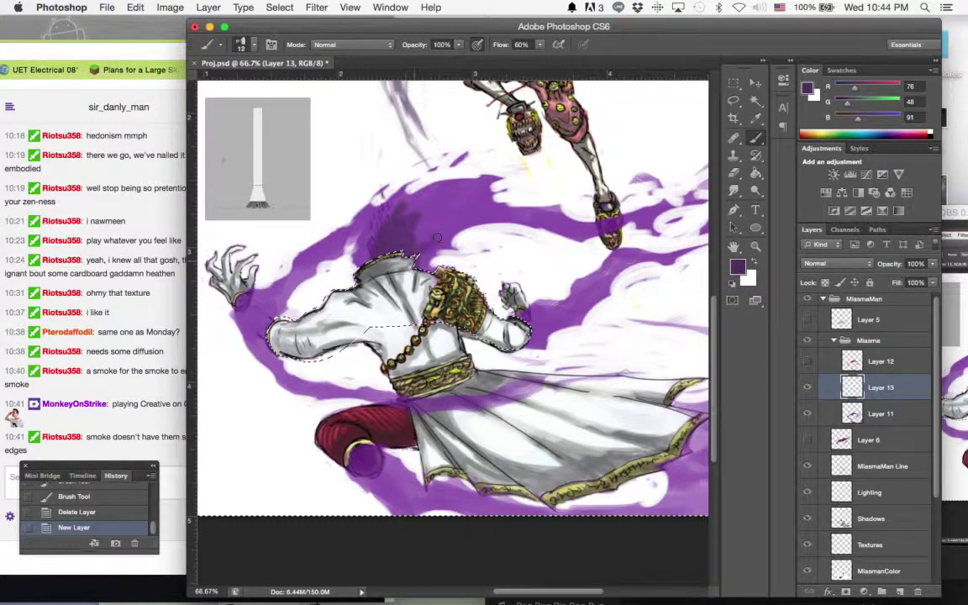
mouse_move(431, 234)
left_mouse_down()
mouse_move(455, 200)
mouse_move(484, 198)
mouse_move(478, 216)
mouse_move(546, 224)
left_mouse_up()
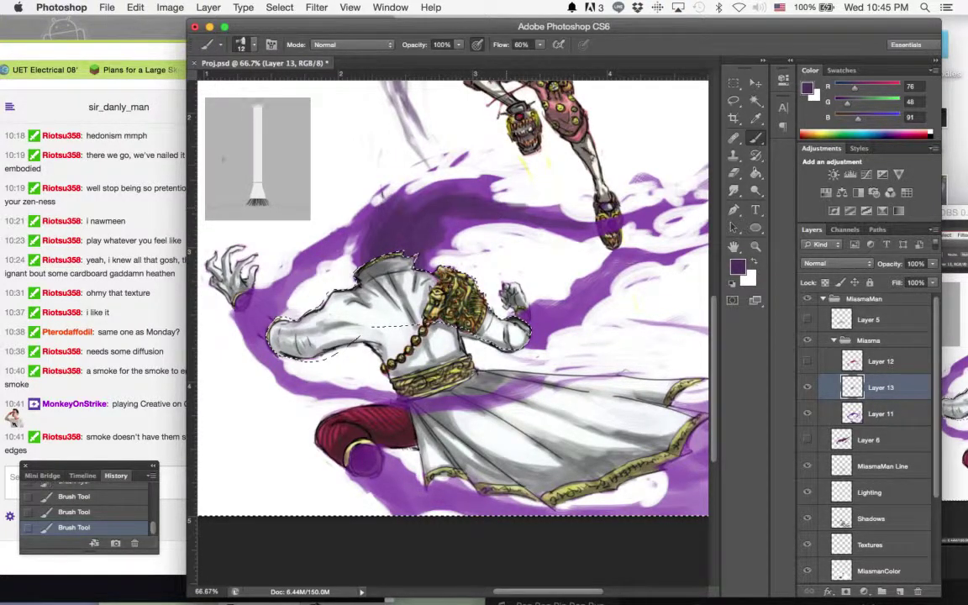
- Enlarge the bristle brush to 42 px and sweep dark purple shading along the upper, arm-side, right and lower miasma bands
left_click(251, 45)
left_click(253, 86)
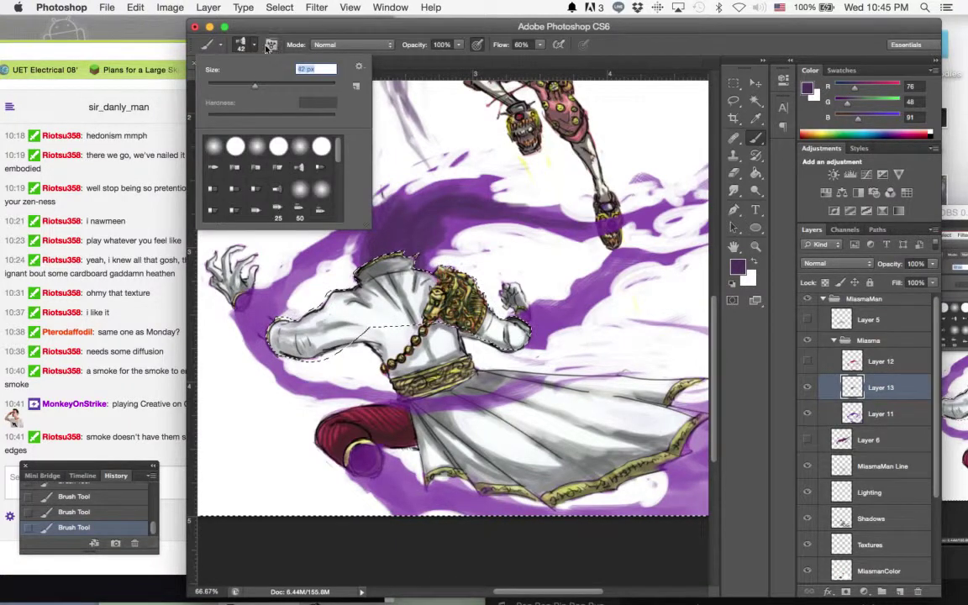
left_click_drag(278, 27, 280, 26)
mouse_move(433, 209)
left_mouse_down()
mouse_move(458, 200)
mouse_move(512, 210)
mouse_move(689, 206)
left_mouse_up()
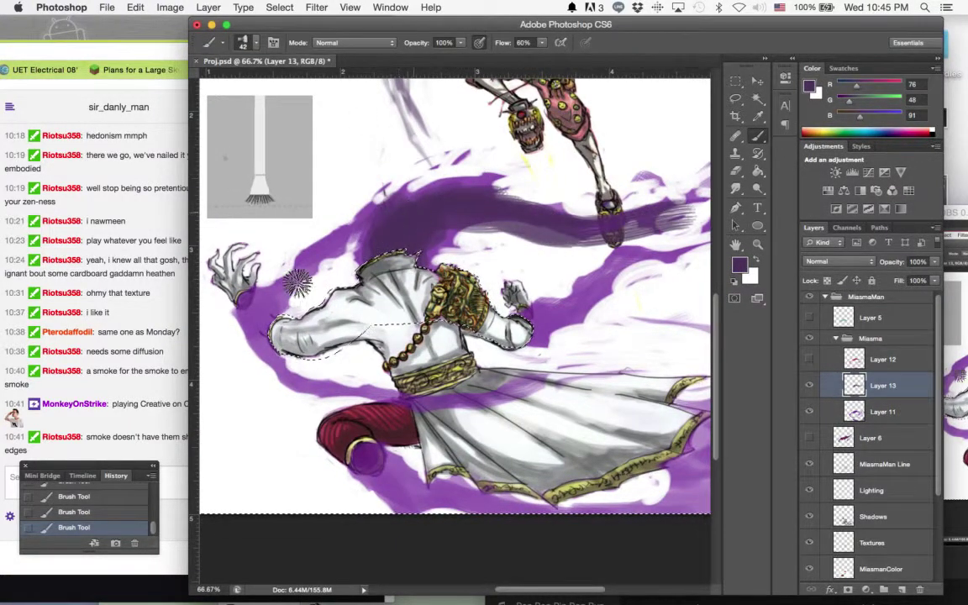
mouse_move(269, 255)
left_mouse_down()
mouse_move(229, 282)
mouse_move(319, 221)
mouse_move(363, 228)
mouse_move(242, 336)
mouse_move(497, 402)
mouse_move(626, 328)
mouse_move(563, 286)
mouse_move(697, 269)
mouse_move(642, 239)
left_mouse_up()
mouse_move(407, 462)
left_mouse_down()
mouse_move(361, 432)
mouse_move(374, 445)
mouse_move(625, 521)
mouse_move(708, 461)
mouse_move(654, 346)
left_mouse_up()
mouse_move(634, 235)
left_mouse_down()
mouse_move(567, 231)
mouse_move(626, 256)
mouse_move(617, 252)
left_mouse_up()
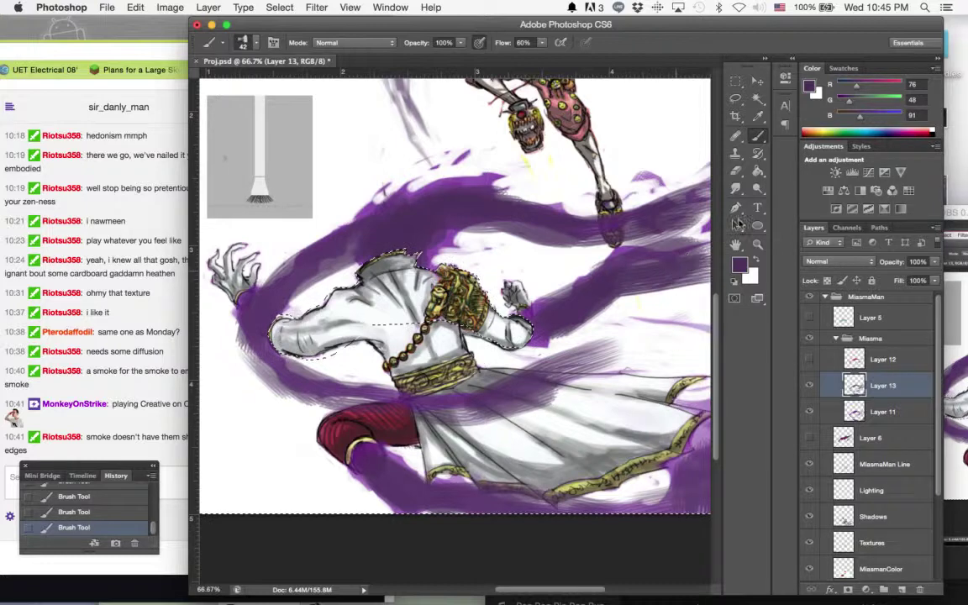
- Set the Eraser to 31 px and trim the dark shading along the edges of the upper miasma band around the head
left_click(735, 171)
left_click(245, 43)
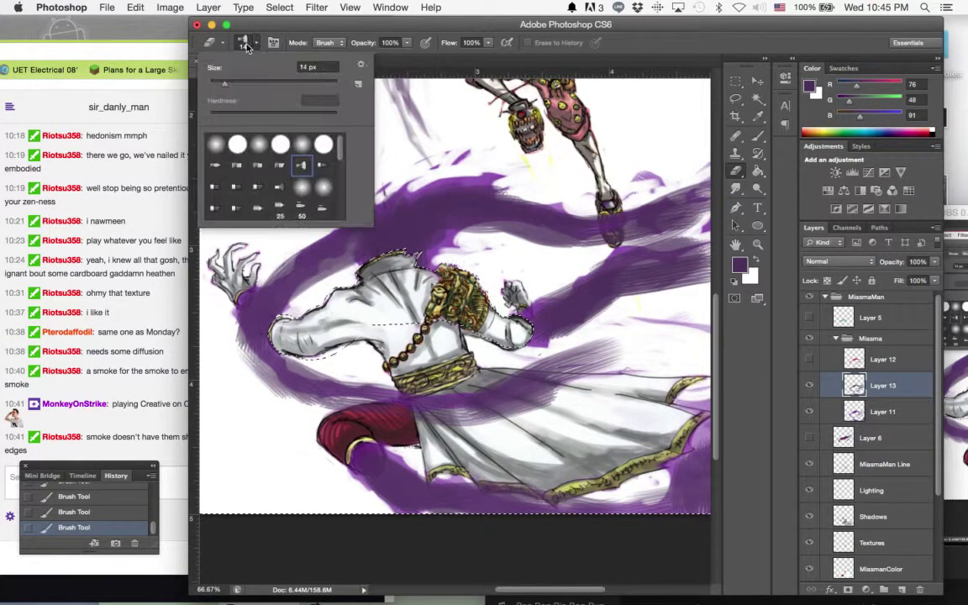
left_click(244, 82)
left_click(261, 43)
mouse_move(327, 216)
left_mouse_down()
mouse_move(273, 261)
mouse_move(370, 202)
left_mouse_up()
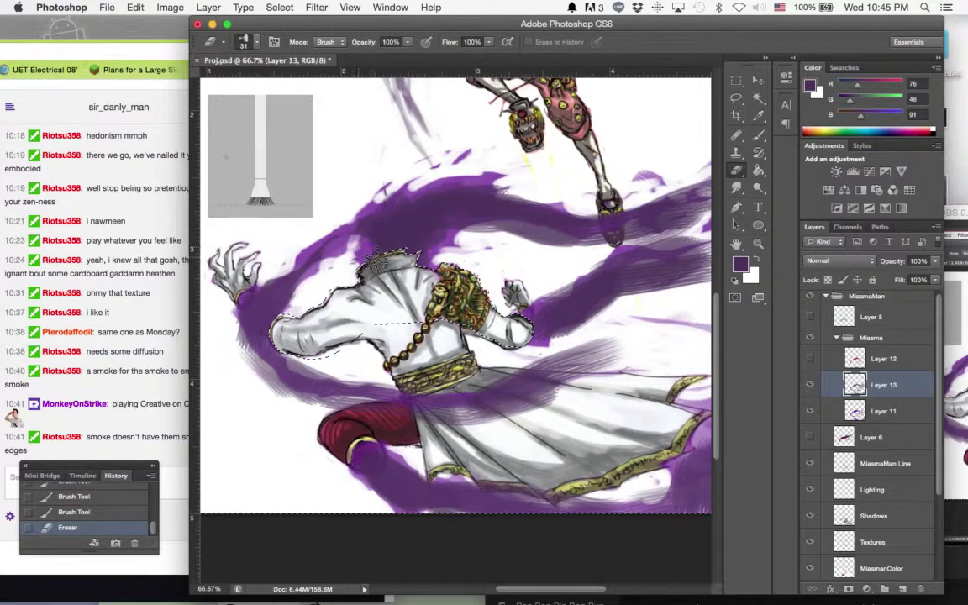
left_click_drag(374, 260, 380, 257)
left_click(165, 320)
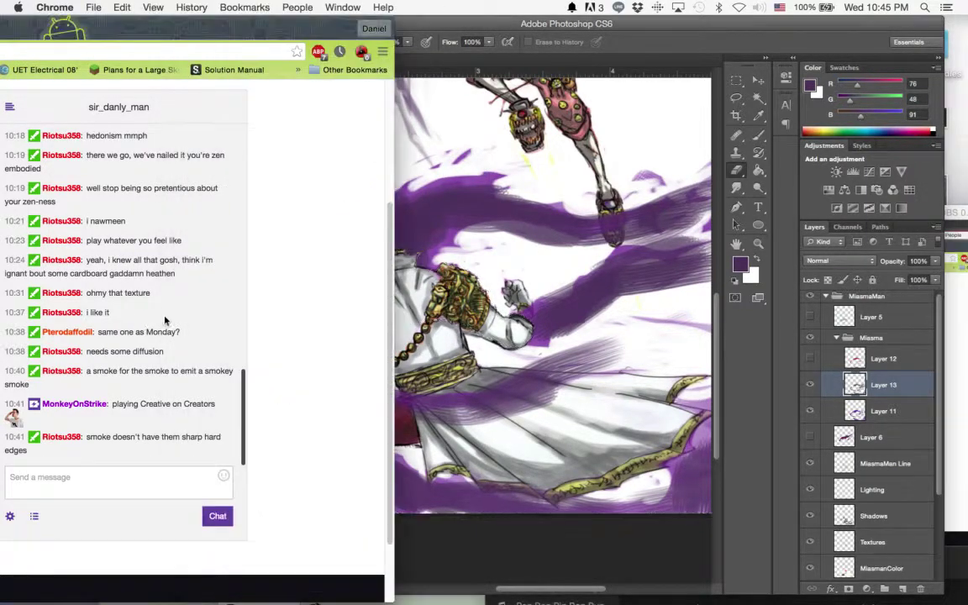
left_click(456, 275)
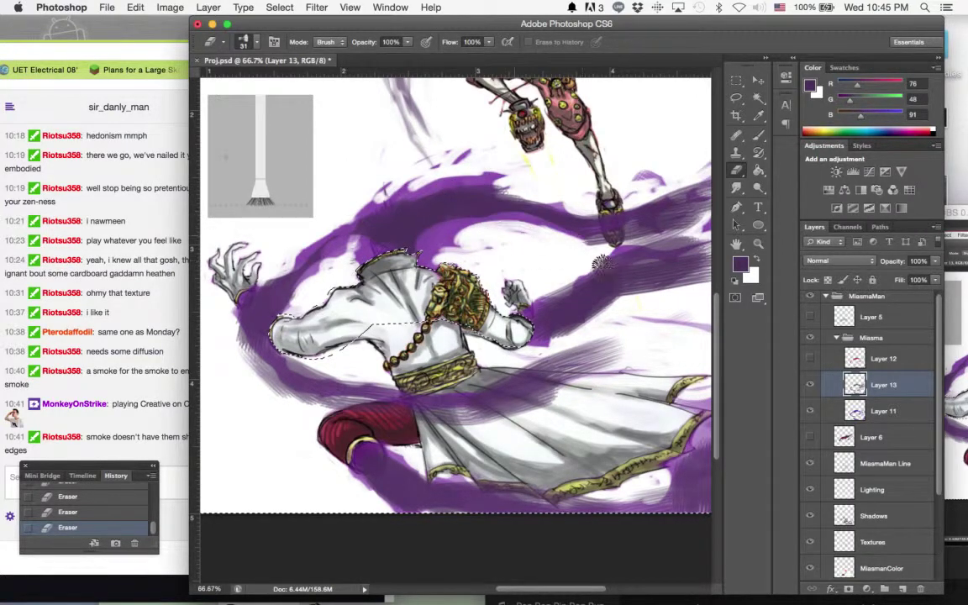
- Erase excess dark shading along the edges of the two miasma bands trailing right past the attacker's foot and the robed figure's fist
mouse_move(516, 178)
left_mouse_down()
mouse_move(619, 210)
mouse_move(696, 182)
left_mouse_up()
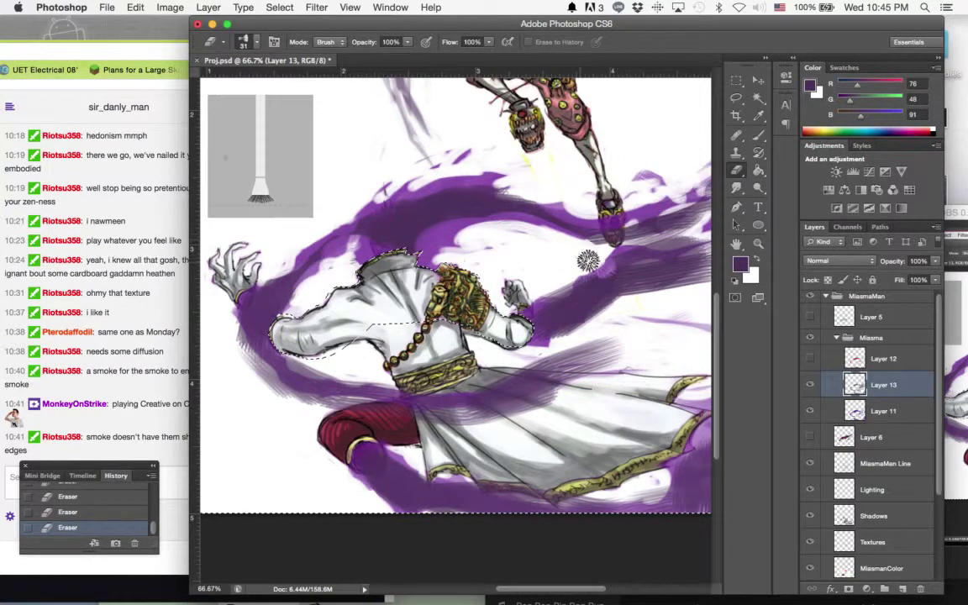
mouse_move(589, 261)
left_mouse_down()
mouse_move(706, 239)
mouse_move(687, 219)
mouse_move(666, 217)
mouse_move(611, 242)
mouse_move(539, 232)
mouse_move(469, 255)
mouse_move(478, 274)
mouse_move(637, 242)
mouse_move(657, 274)
left_mouse_up()
mouse_move(590, 315)
left_mouse_down()
mouse_move(693, 256)
mouse_move(632, 272)
left_mouse_up()
right_click(647, 283)
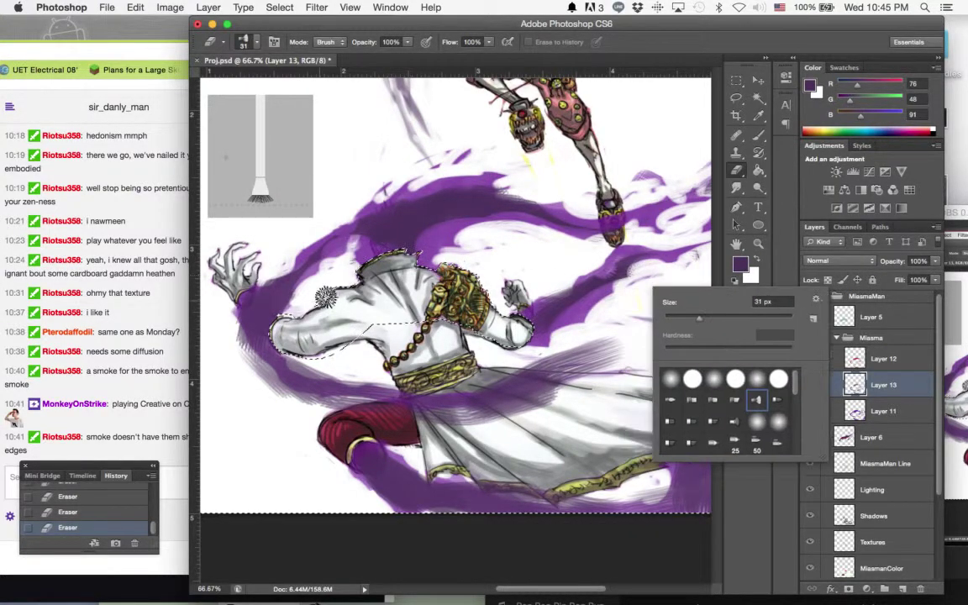
left_click(292, 299)
- Erase stray dark shading from the band across the robe, the outer curve beside the arm and the band below the knee
mouse_move(377, 377)
left_mouse_down()
mouse_move(473, 381)
mouse_move(594, 342)
mouse_move(396, 398)
mouse_move(383, 411)
mouse_move(529, 387)
mouse_move(498, 400)
mouse_move(567, 367)
mouse_move(631, 367)
mouse_move(466, 432)
mouse_move(492, 419)
left_mouse_up()
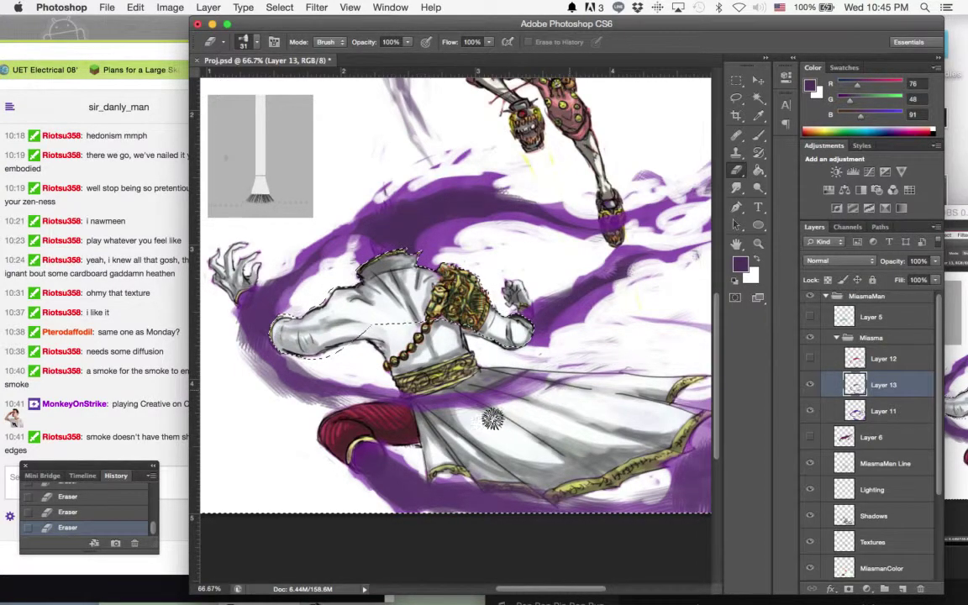
right_click(492, 419)
mouse_move(243, 334)
left_mouse_down()
mouse_move(233, 352)
mouse_move(367, 409)
left_mouse_up()
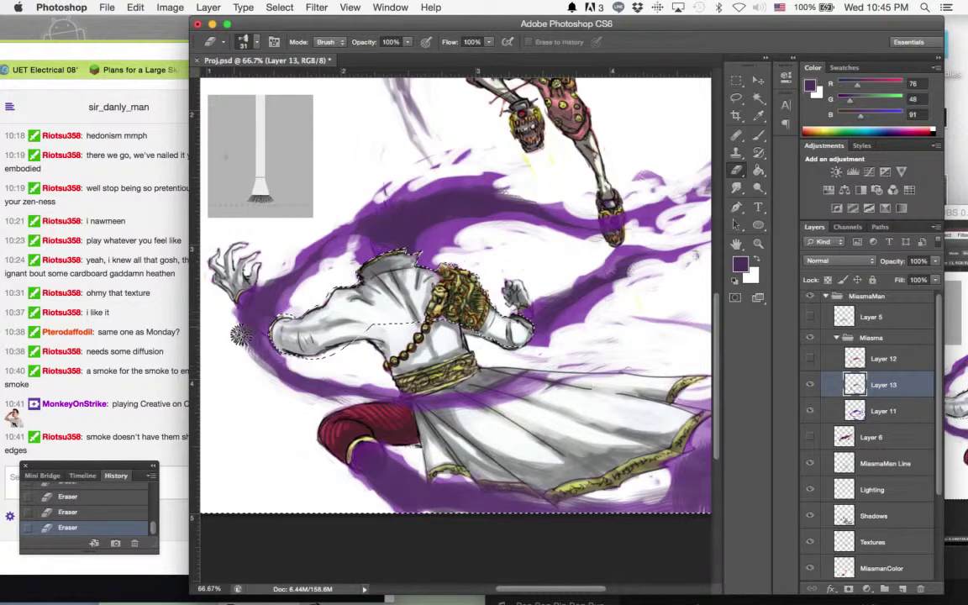
left_click_drag(233, 316, 262, 356)
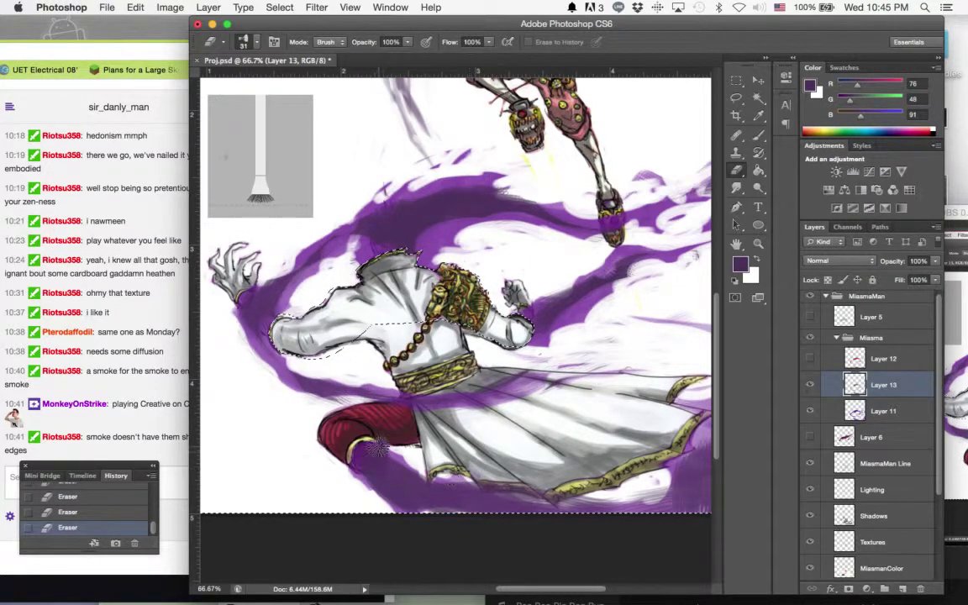
left_click_drag(341, 401, 440, 517)
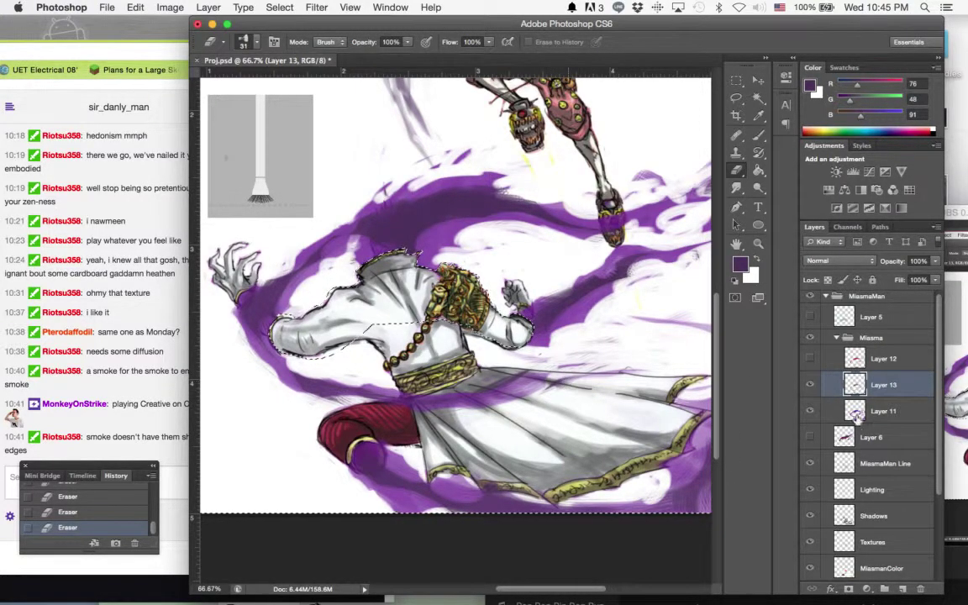
- Hide Layer 13 and look over the whole drawing with only the flat purple miasma base
left_click(810, 384)
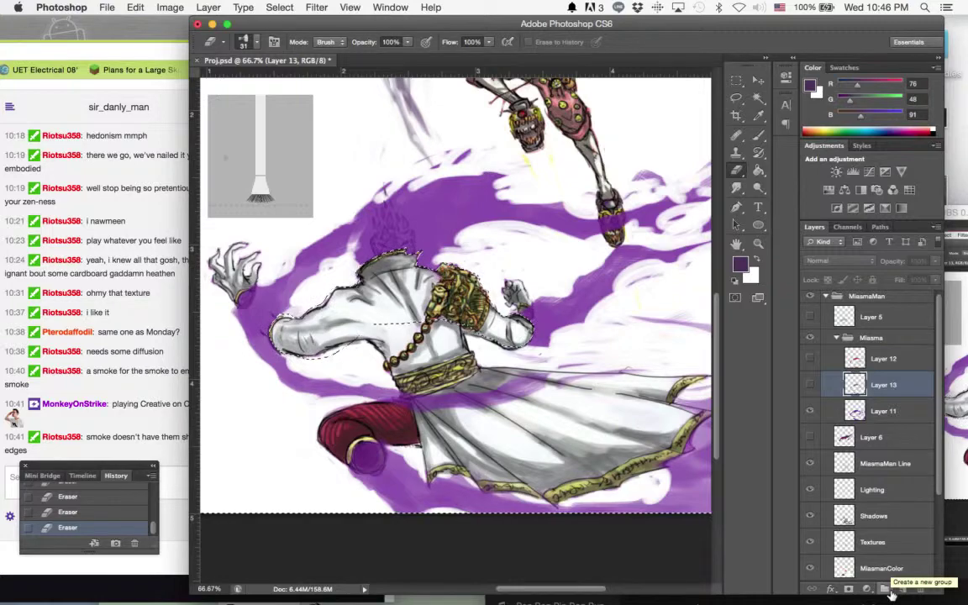
key("z")
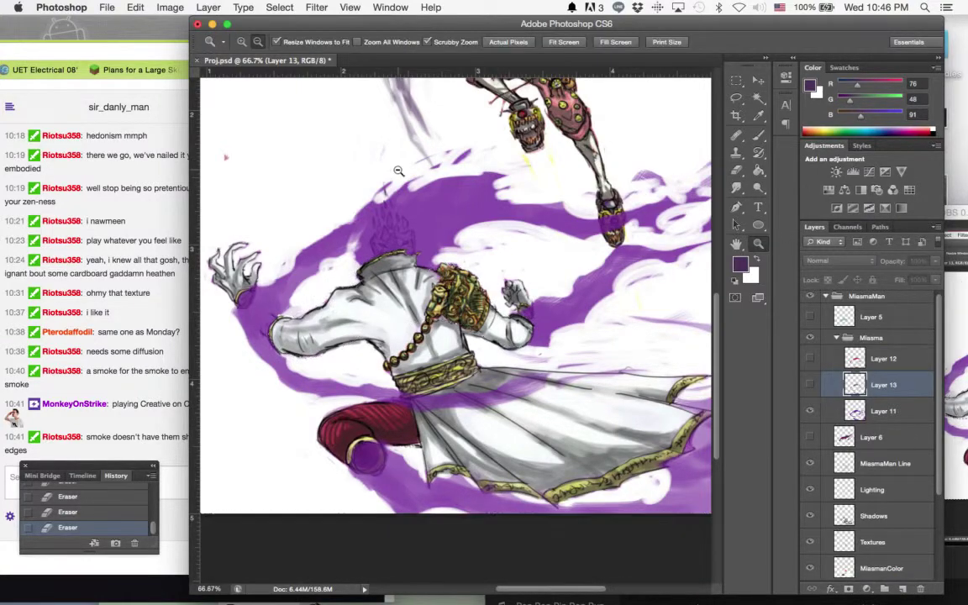
left_click(398, 170, "alt")
left_click(398, 170, "alt")
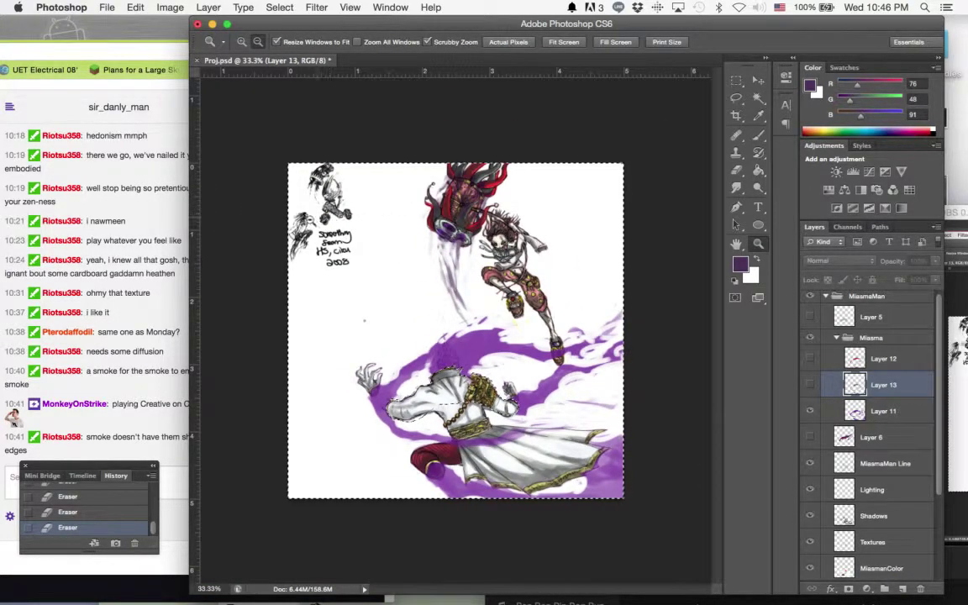
- Examine the small black sketches and handwritten note in the canvas corner, and return to the robed figure
left_click(364, 320)
left_click(376, 434)
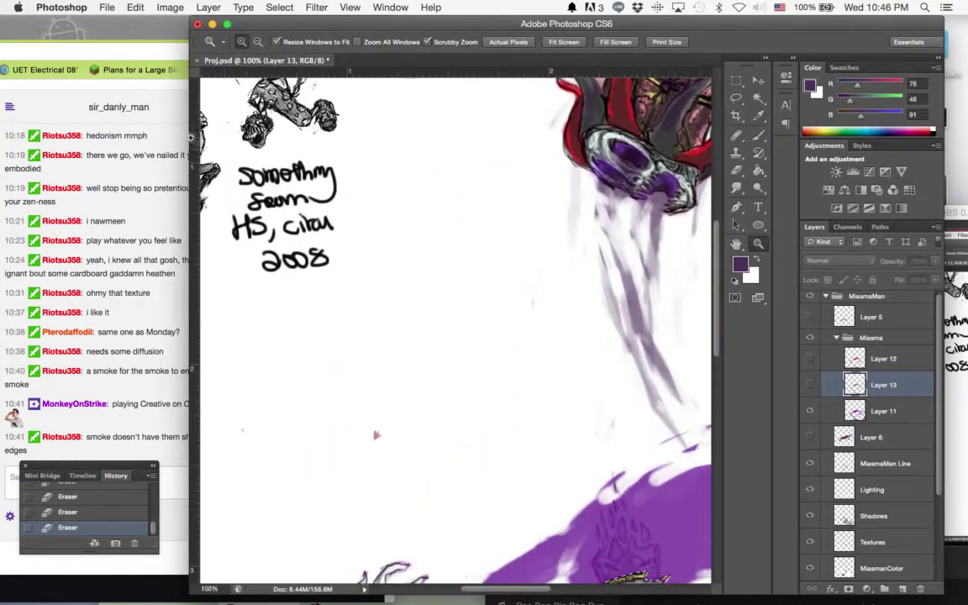
left_click(208, 130)
left_click(207, 130)
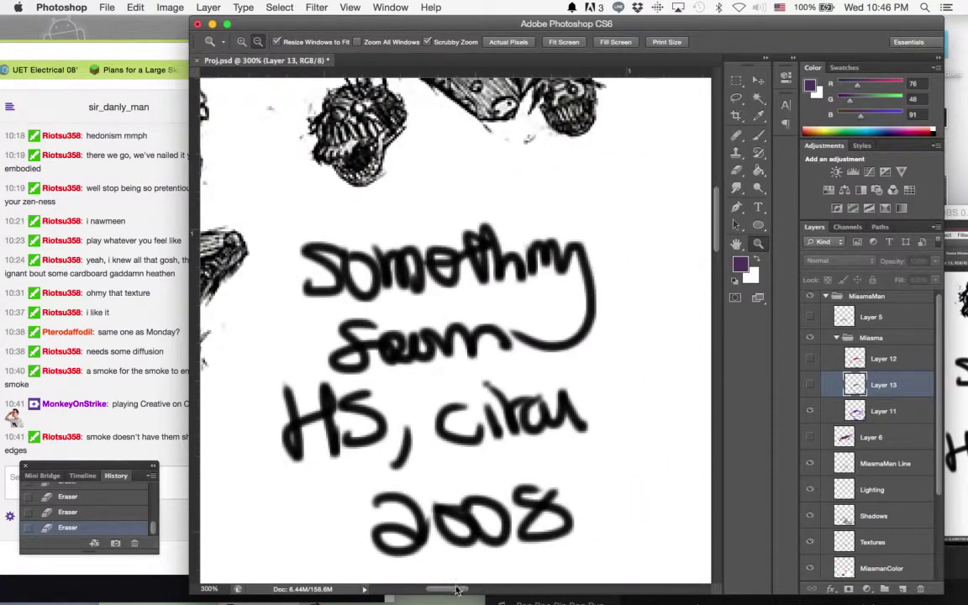
left_click_drag(457, 591, 433, 589)
scroll(455, 479, "up", 2)
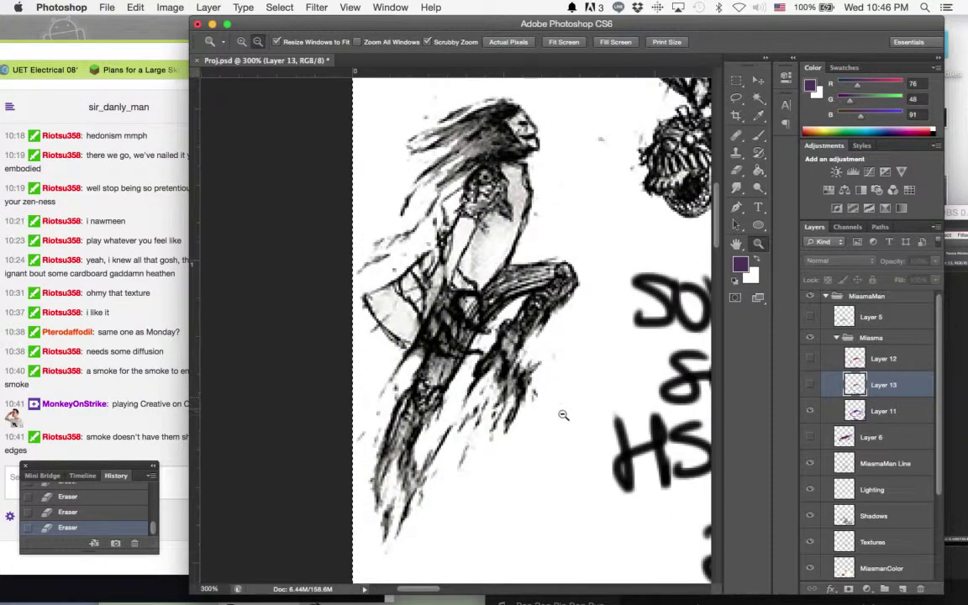
left_click(563, 414, "alt")
left_click(580, 454, "alt")
left_click(611, 506, "alt")
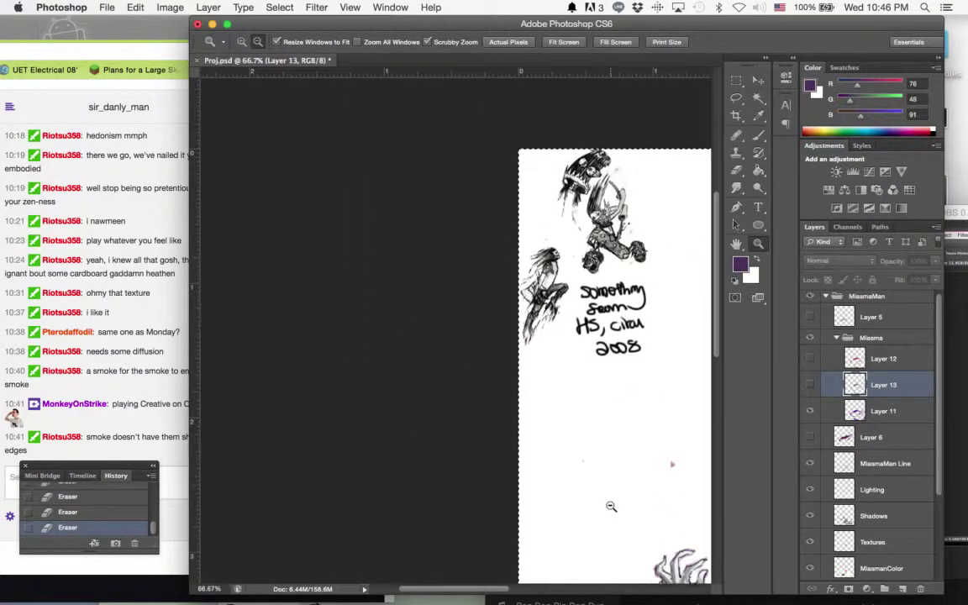
scroll(609, 513, "down", 3)
left_click_drag(460, 592, 463, 593)
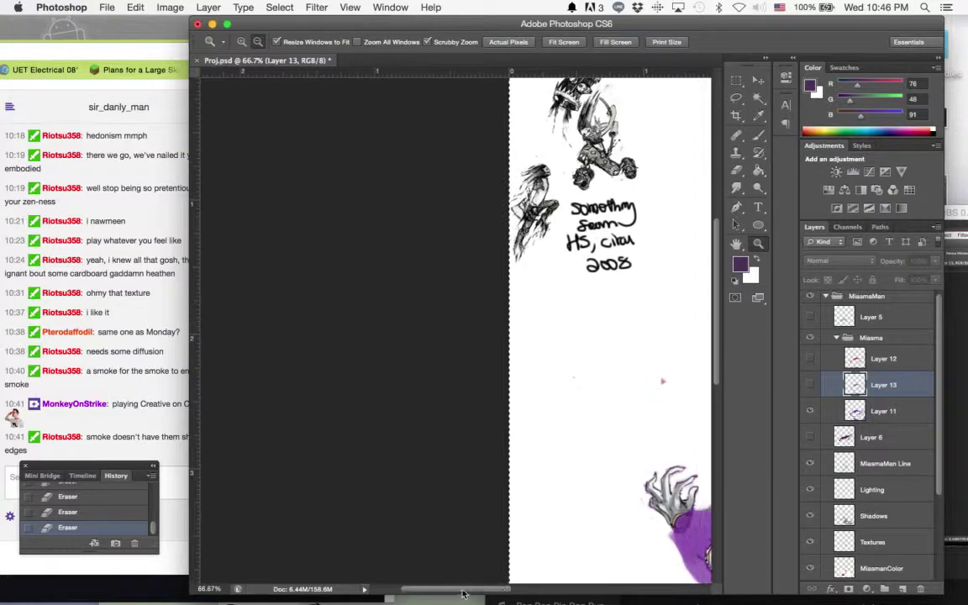
scroll(550, 416, "right", 5)
scroll(550, 416, "down", 3)
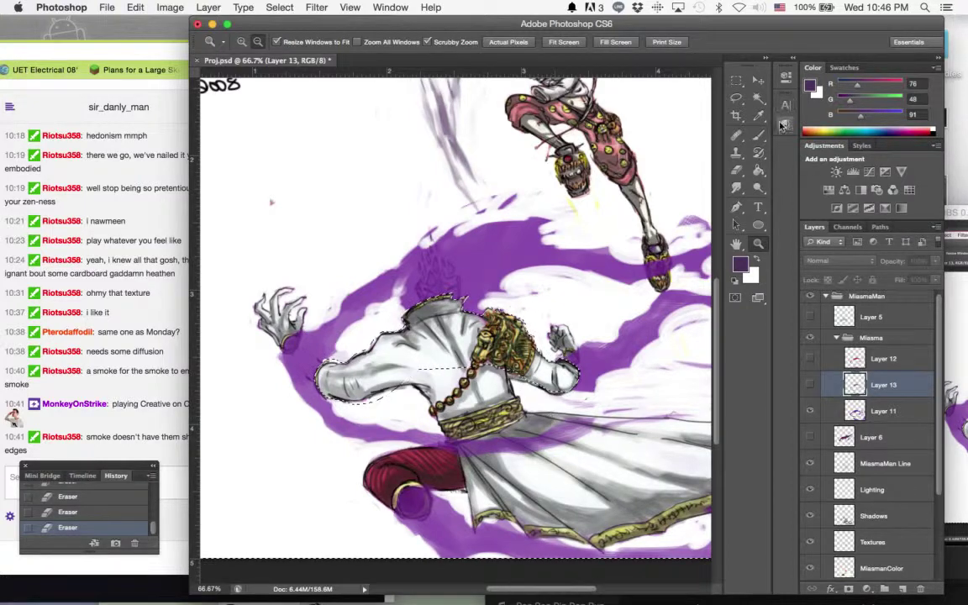
- Switch to Spotify, play "Jazz Suite No. 2: VI. Waltz 2" from the Orchestral Stormy playlist, and return to the Photoshop drawing
mouse_move(849, 601)
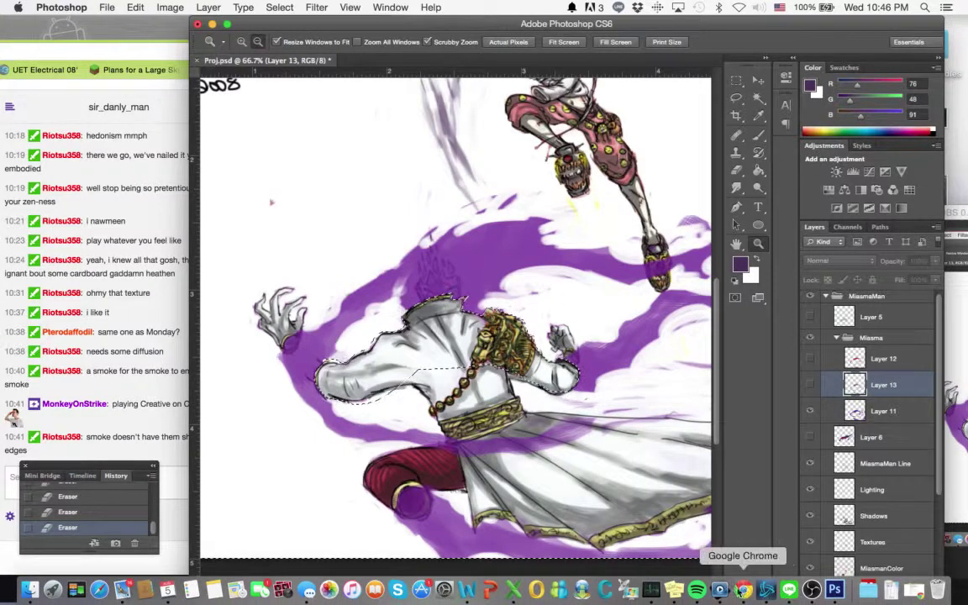
left_click(696, 590)
left_click_drag(812, 569, 731, 192)
left_click(462, 292)
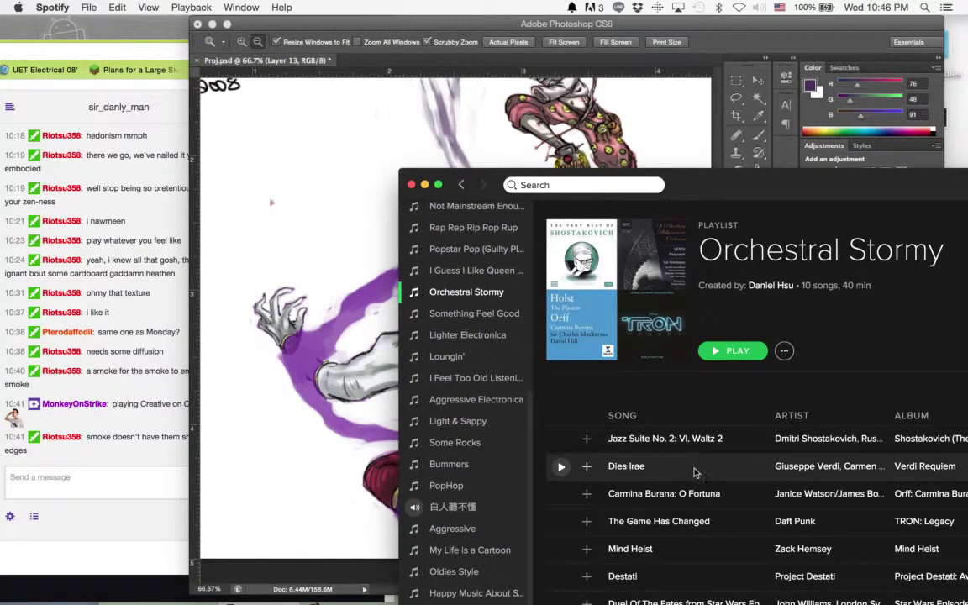
double_click(695, 440)
left_click_drag(731, 193, 900, 572)
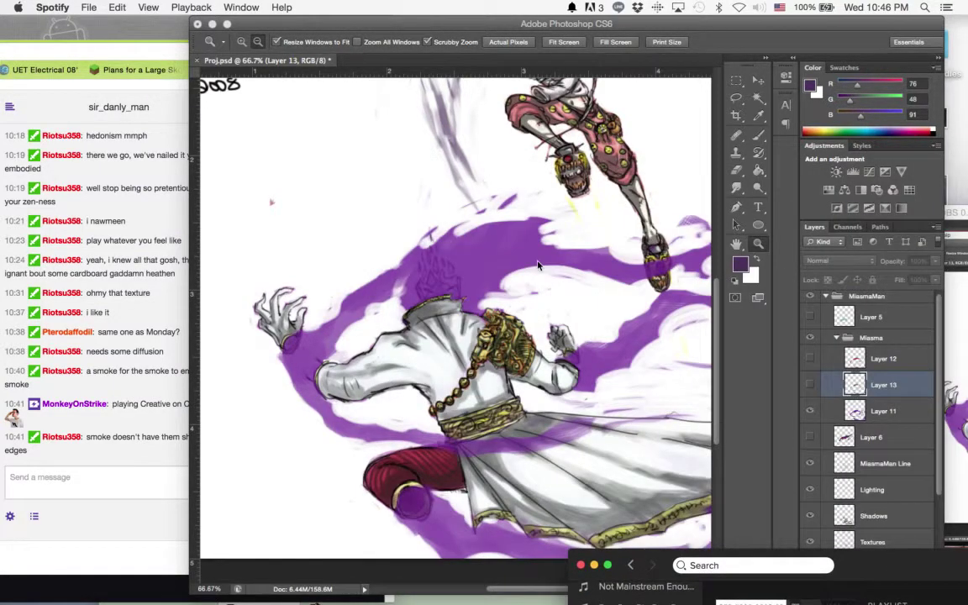
left_click(537, 266)
mouse_move(132, 24)
left_mouse_down()
mouse_move(585, 7)
mouse_move(129, 6)
left_mouse_up()
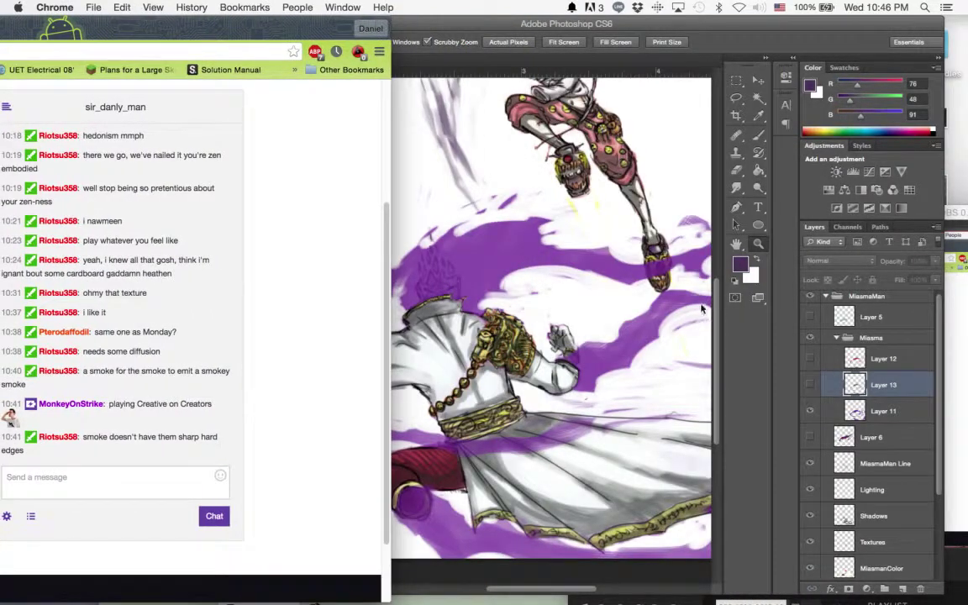
left_click(590, 343)
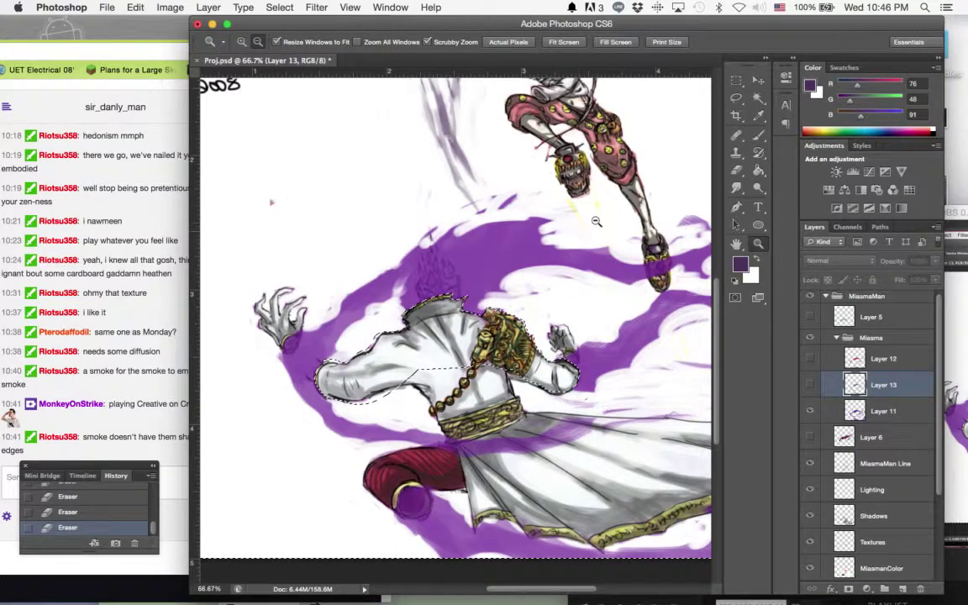
- Make Layer 13's dark purple shading visible again around the figure's collar and arm
key("b")
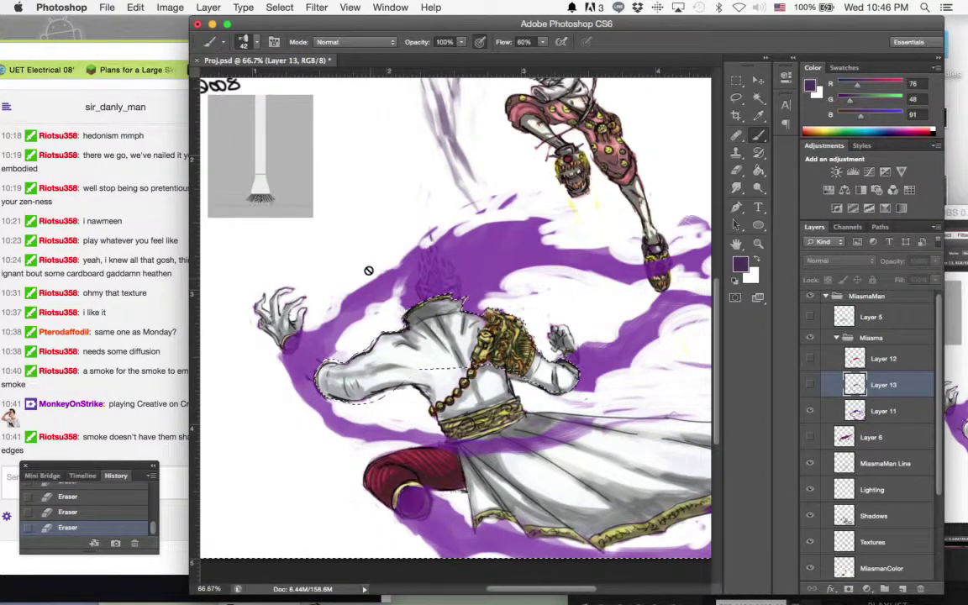
key("z")
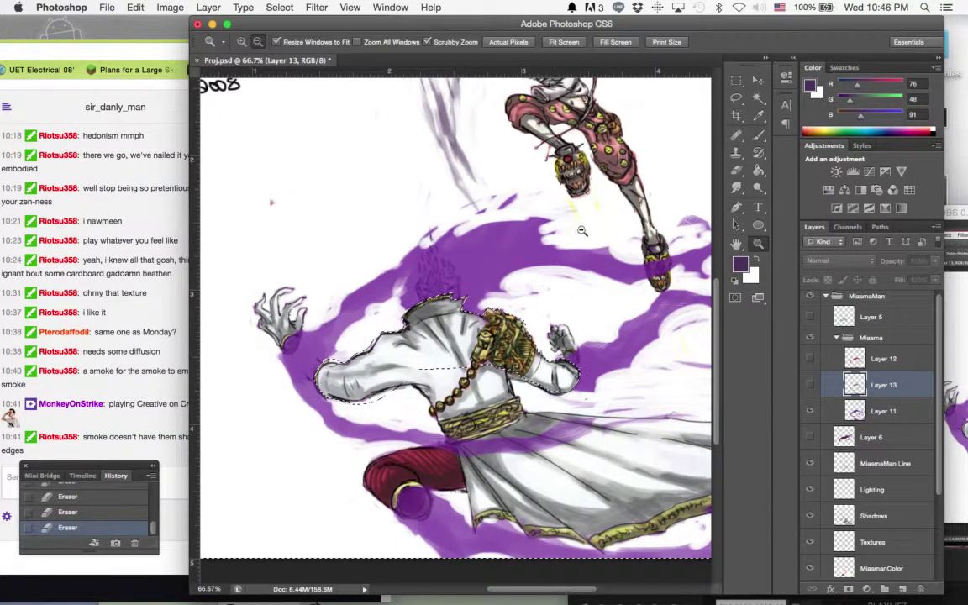
left_click(469, 288)
left_click(453, 310)
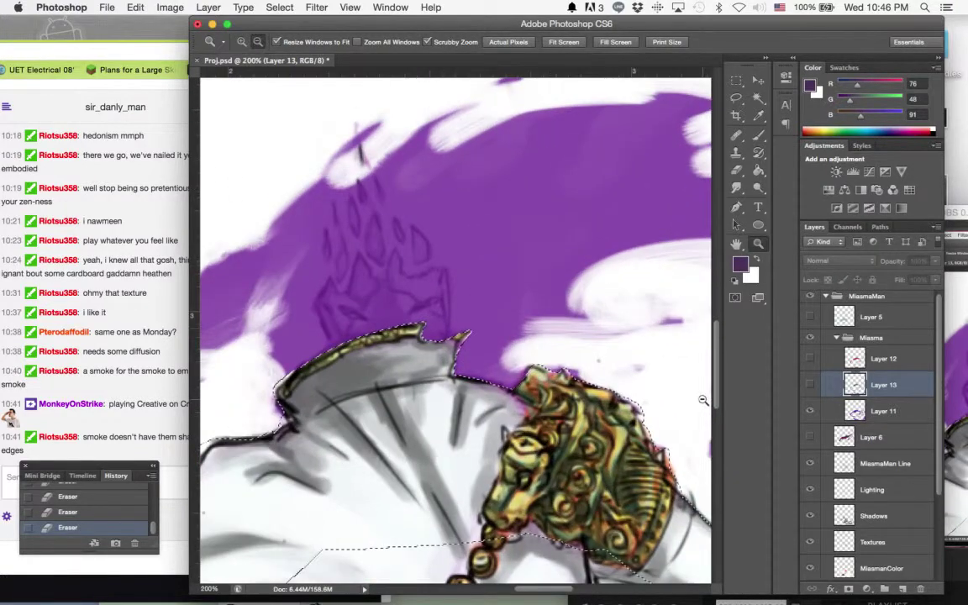
left_click(451, 314, "alt")
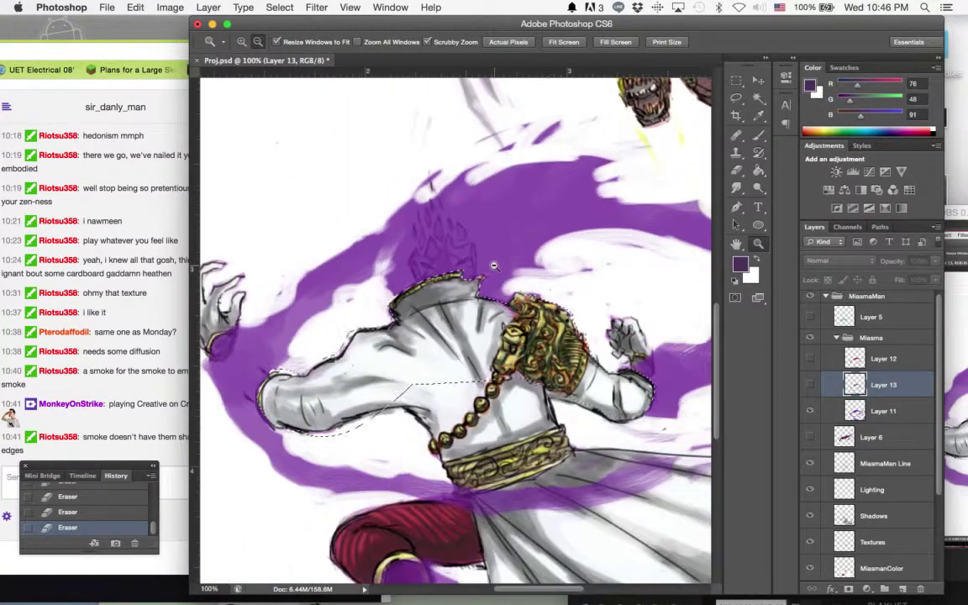
key("b")
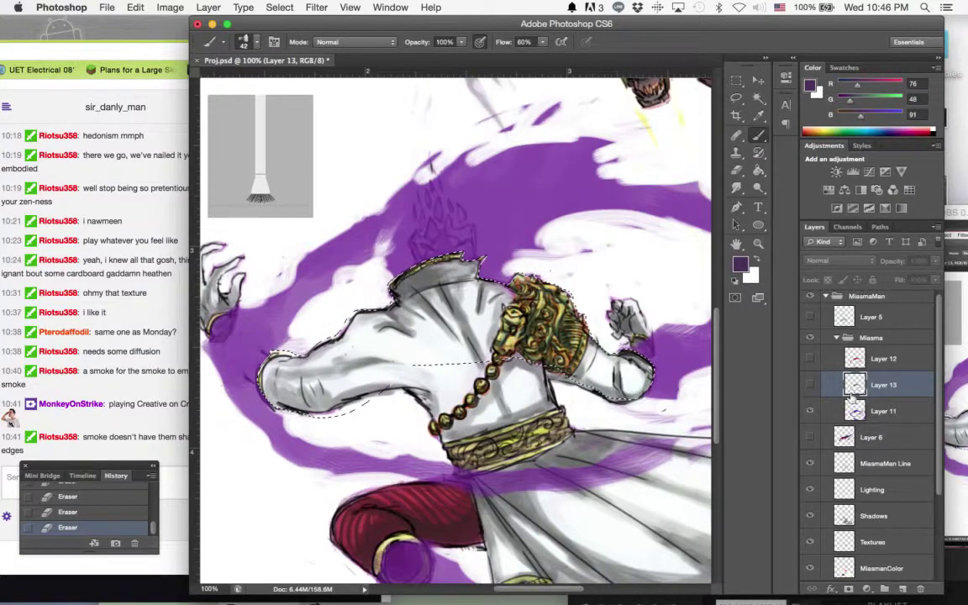
left_click(811, 384)
left_click(810, 385)
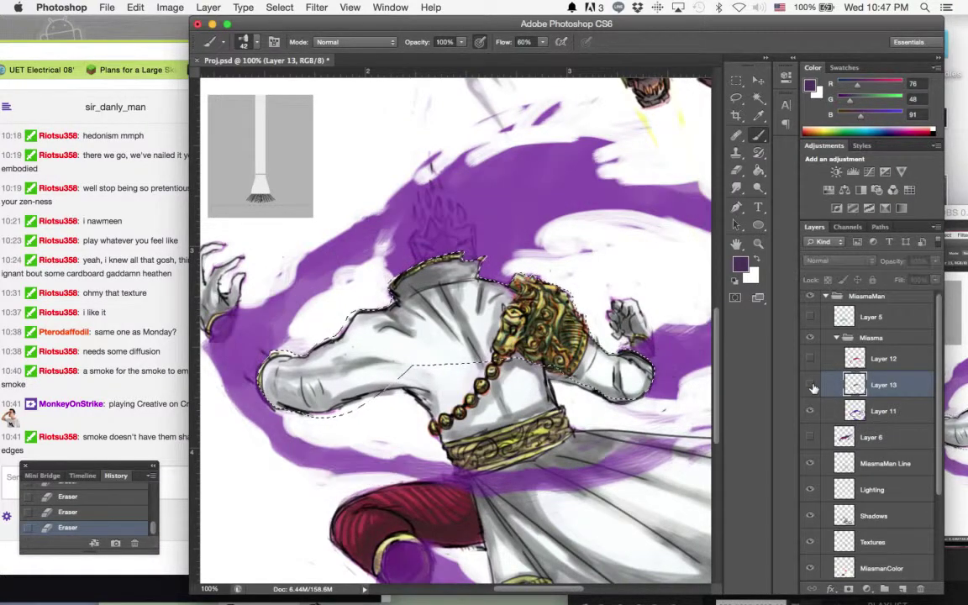
left_click(810, 385)
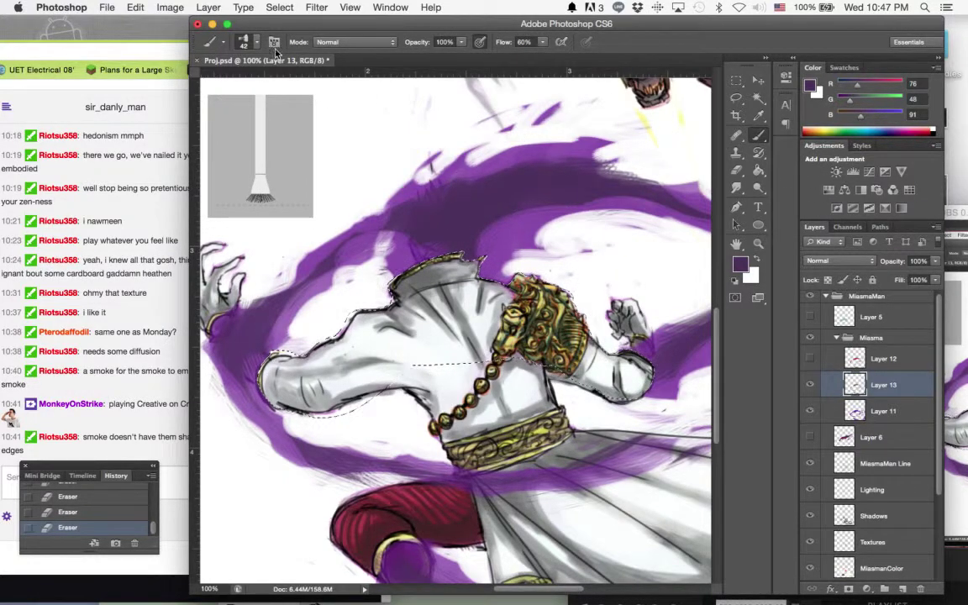
- Set the bristle brush size to 2 px and the foreground colour to red cf2c2c
left_click(243, 44)
left_click_drag(225, 83, 213, 81)
left_click(291, 32)
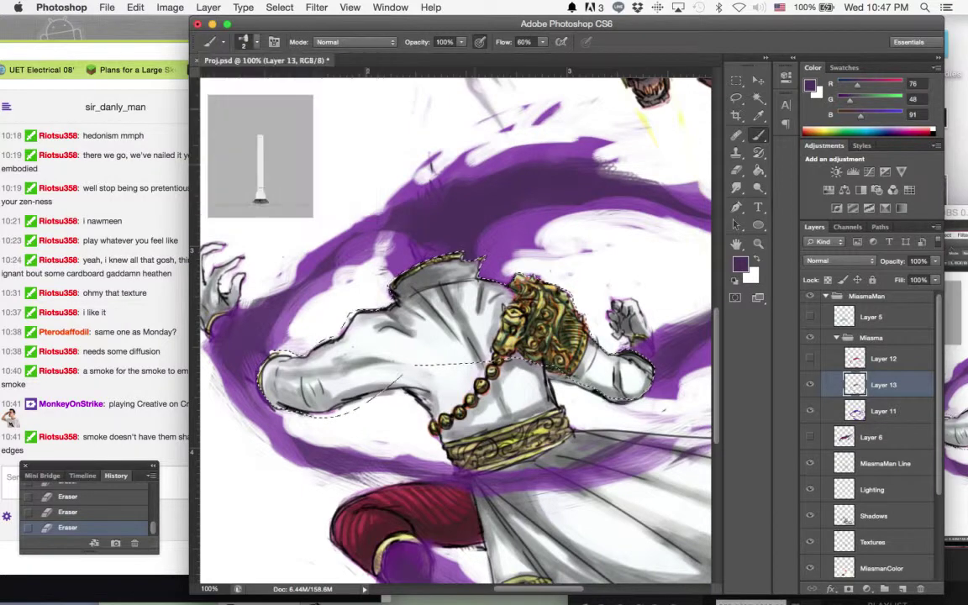
left_click(420, 232)
left_click(740, 264)
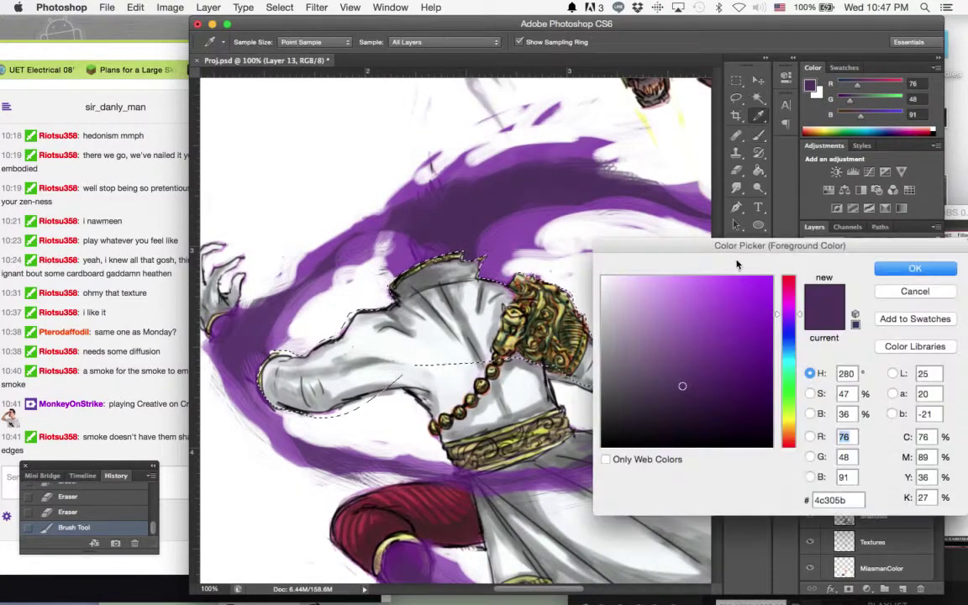
left_click_drag(789, 300, 792, 274)
left_click(736, 308)
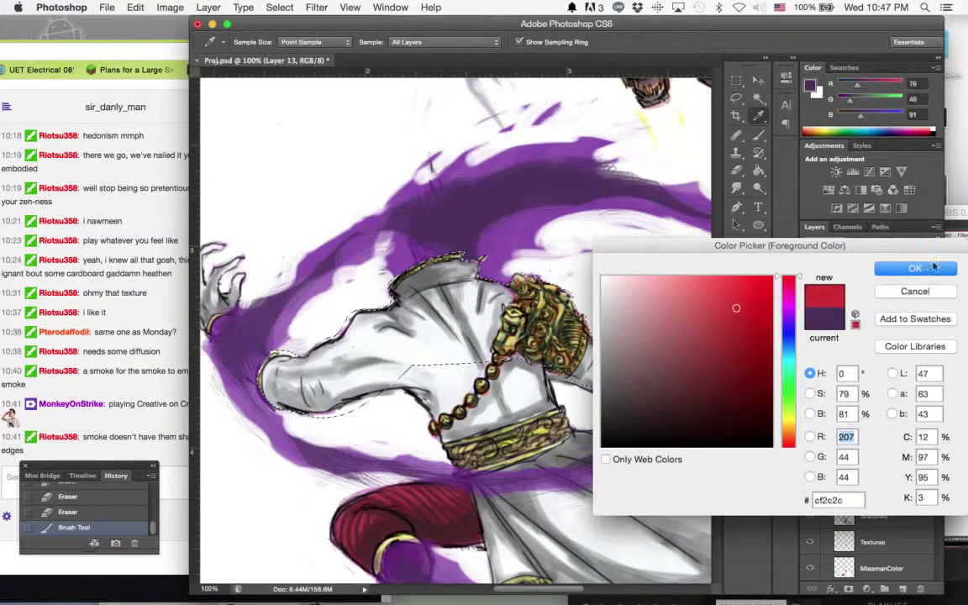
left_click(933, 267)
- Check the stream chat, try thin red strokes over the dark miasma above the collar, and revert them
left_click(176, 325)
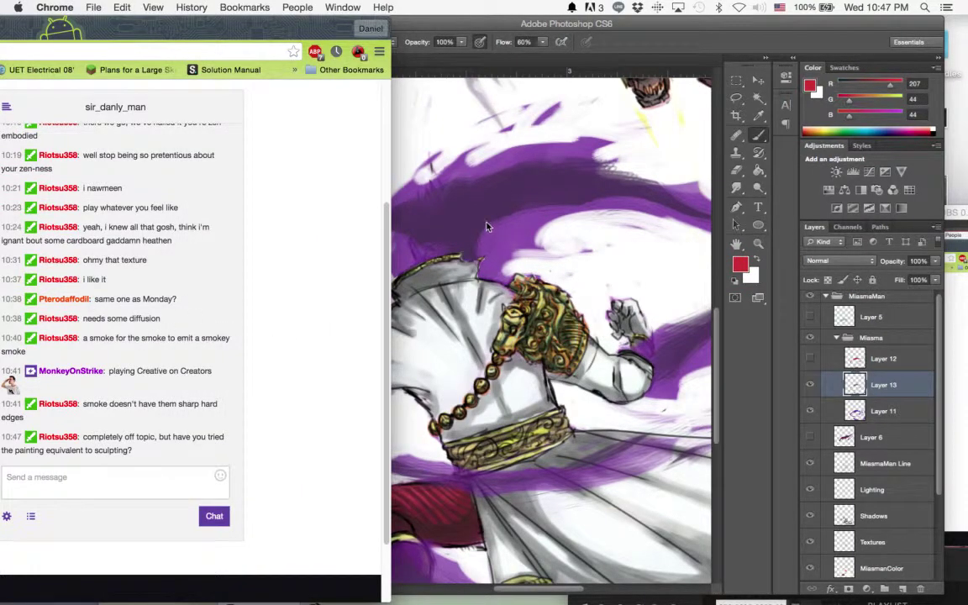
left_click(519, 215)
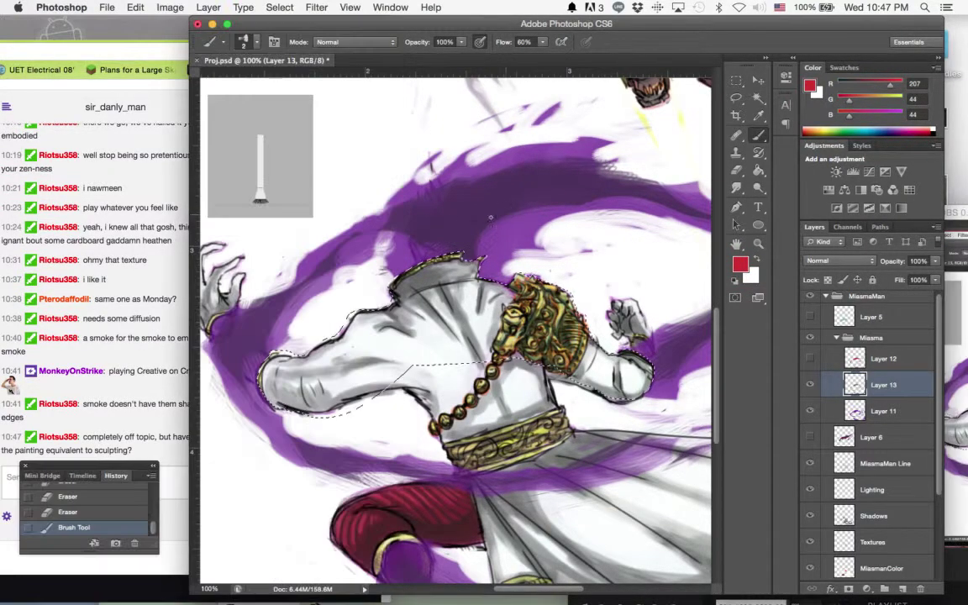
left_click_drag(451, 244, 417, 246)
left_click_drag(518, 193, 459, 234)
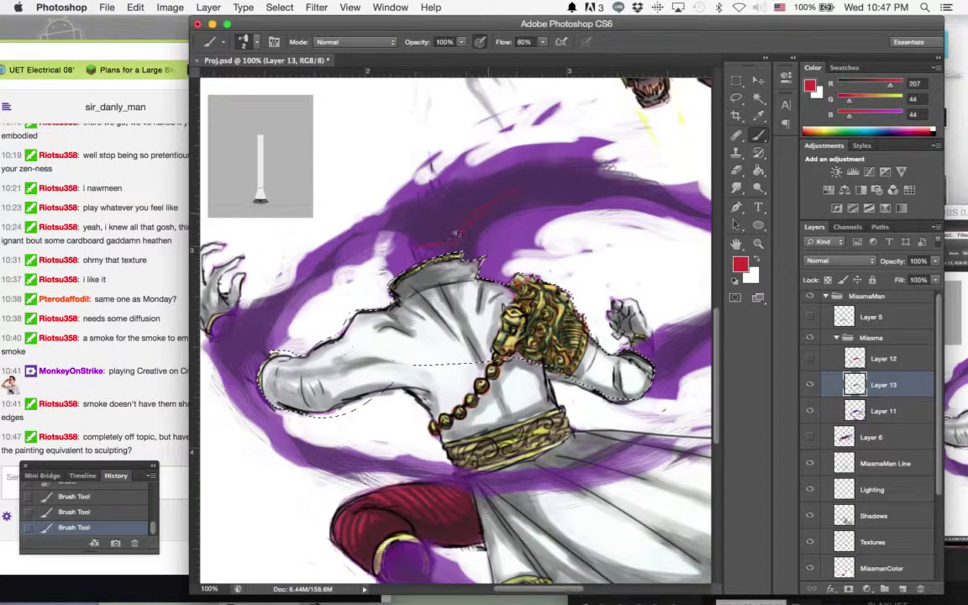
left_click(92, 497)
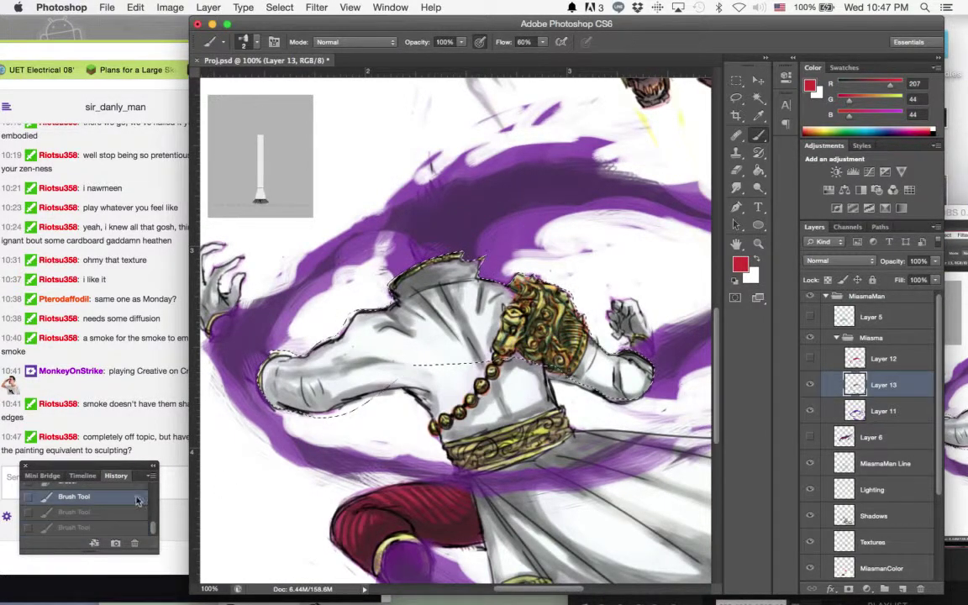
left_click(740, 264)
left_click(694, 367)
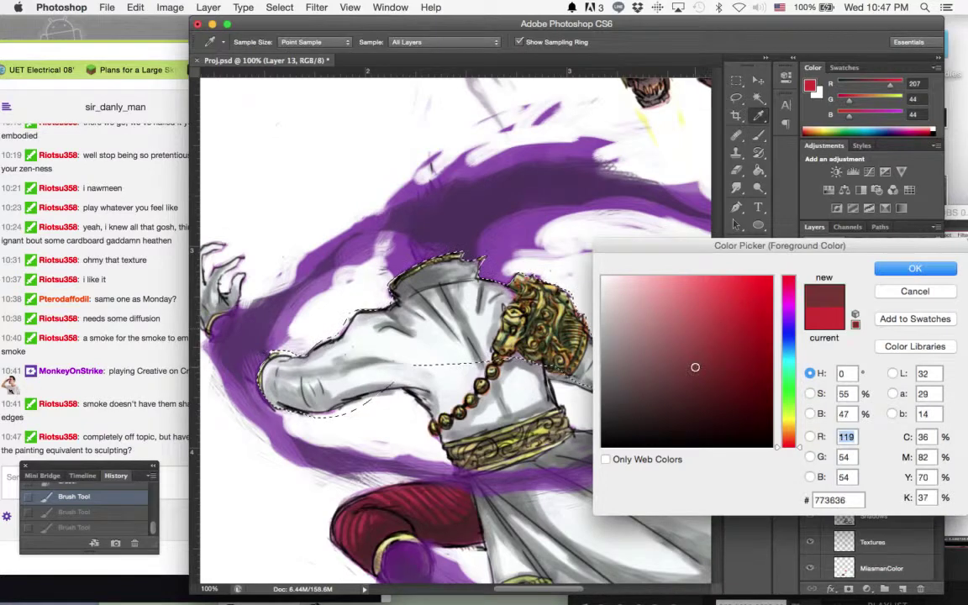
left_click(695, 365)
left_click(914, 291)
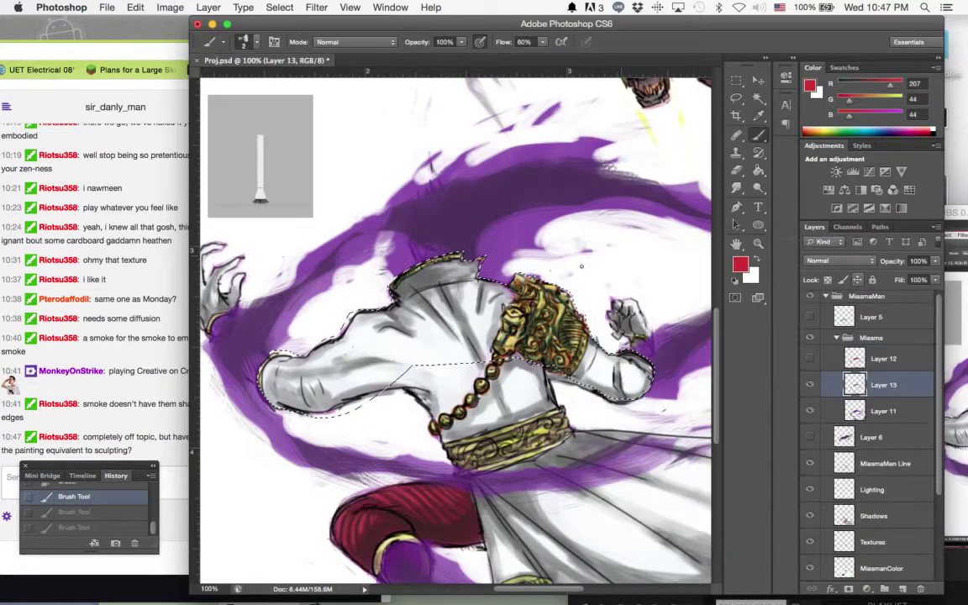
- Paint a solid disc in red (R 230, G 44, B 44) with a 59 px brush in the blank area above the raised hand
left_click_drag(483, 235, 634, 336)
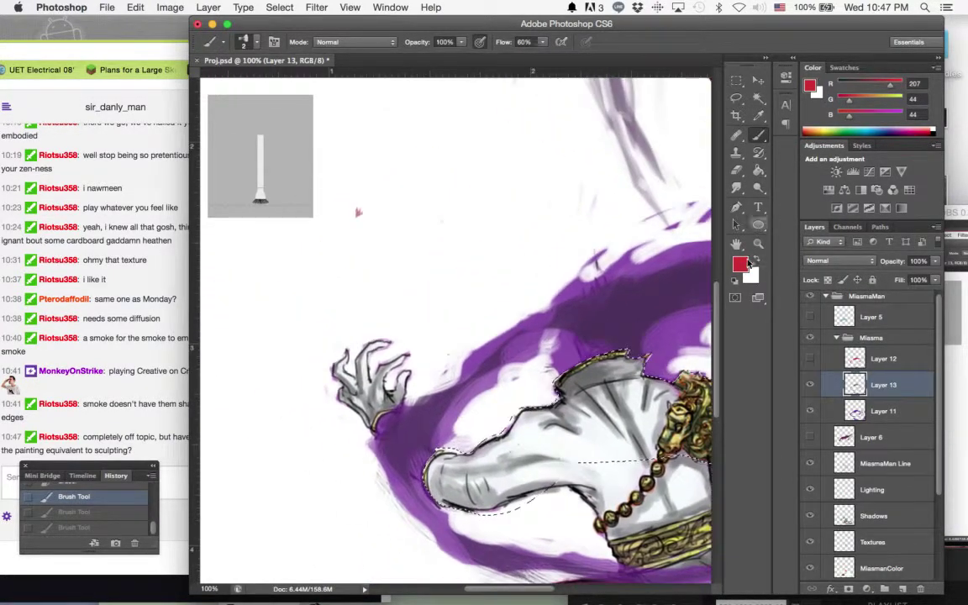
left_click(739, 265)
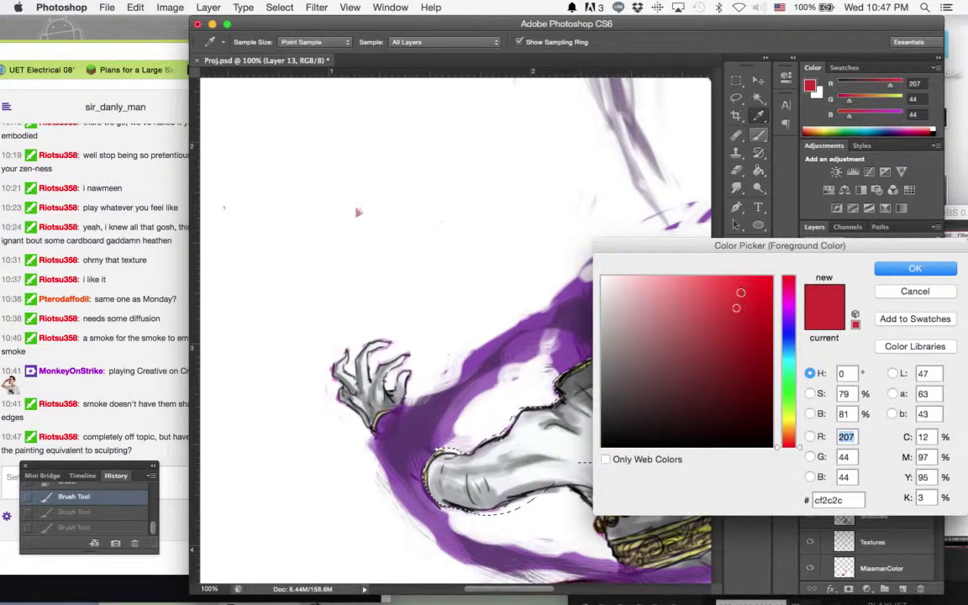
left_click(741, 292)
left_click(891, 271)
left_click(257, 45)
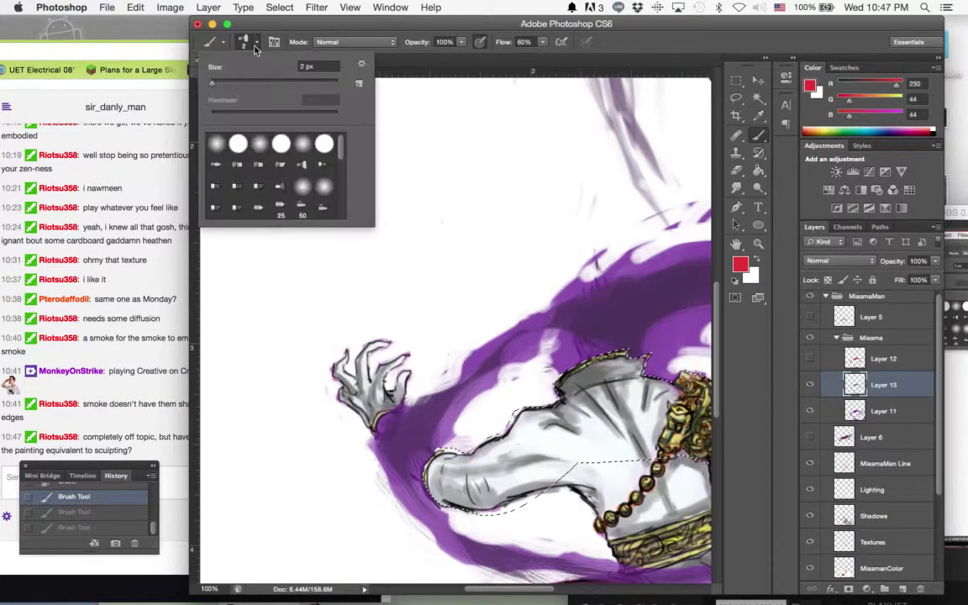
left_click(278, 83)
left_click(296, 30)
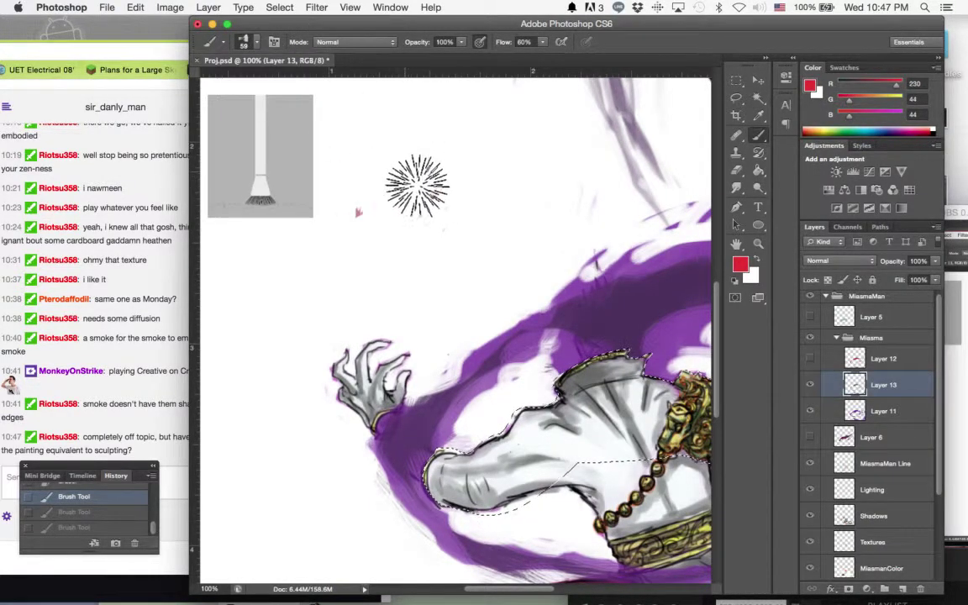
mouse_move(417, 187)
left_mouse_down()
mouse_move(396, 168)
mouse_move(413, 173)
mouse_move(405, 180)
left_mouse_up()
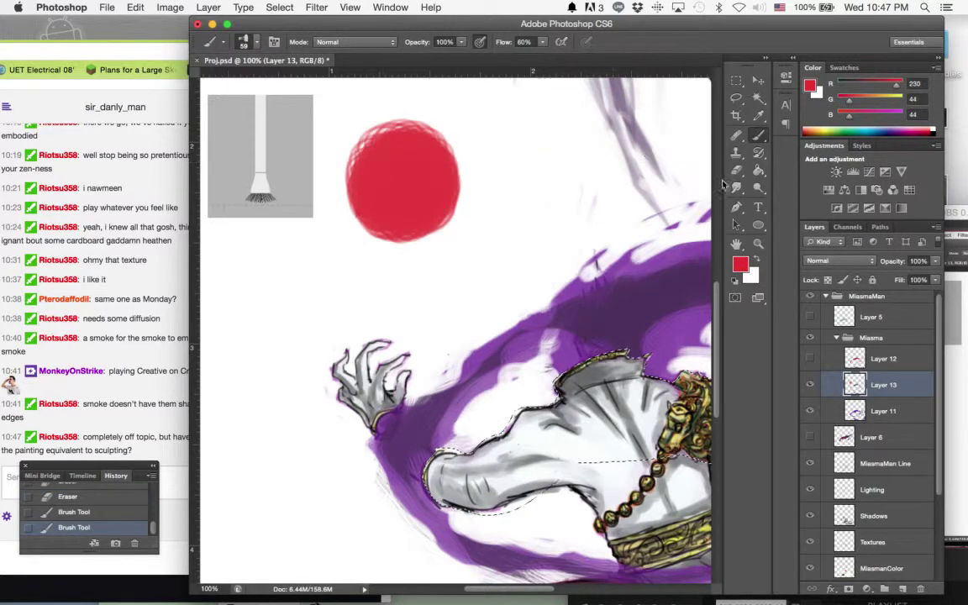
- Trim the red disc's edge and carve a round eye and a jagged toothed mouth out of it with a 4 px eraser
key("e")
mouse_move(336, 198)
left_mouse_down()
mouse_move(358, 138)
mouse_move(402, 119)
mouse_move(350, 210)
mouse_move(351, 198)
left_mouse_up()
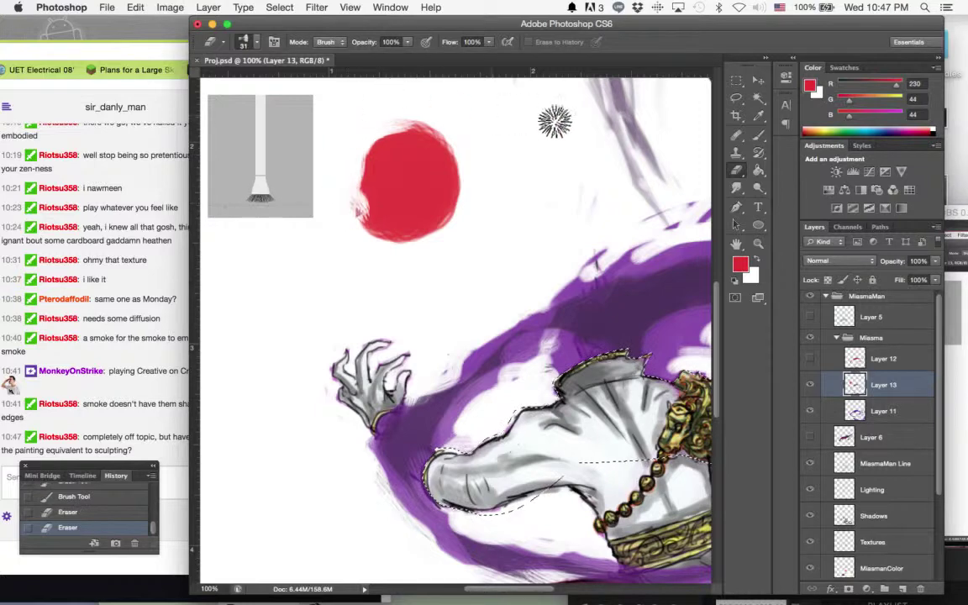
left_click(255, 44)
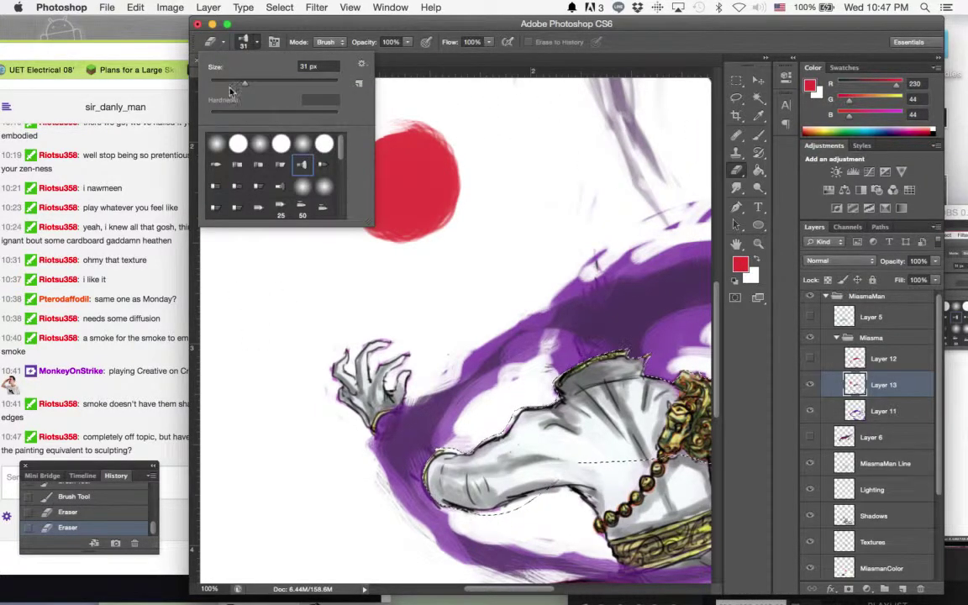
left_click(216, 81)
left_click(284, 20)
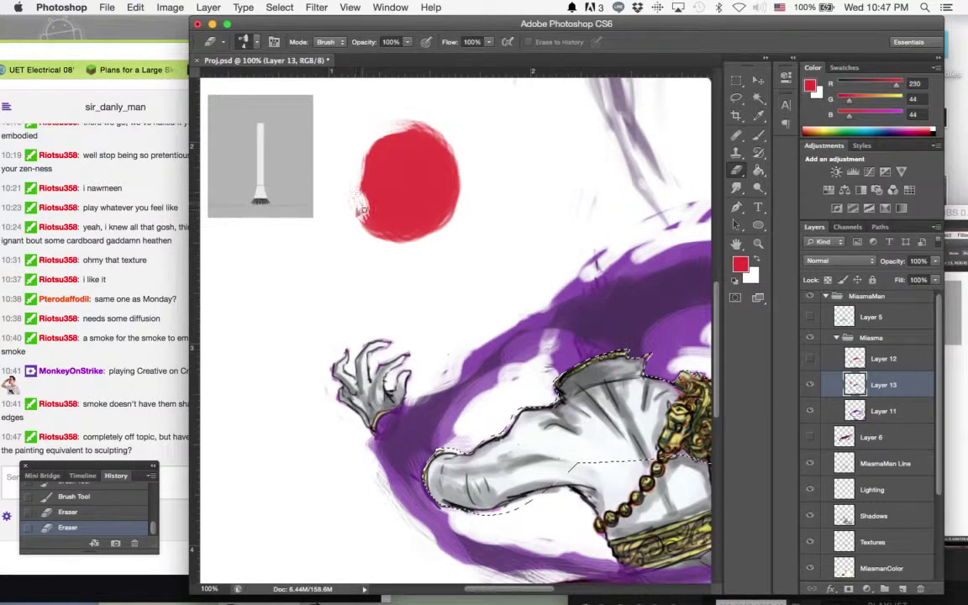
left_click_drag(362, 210, 368, 191)
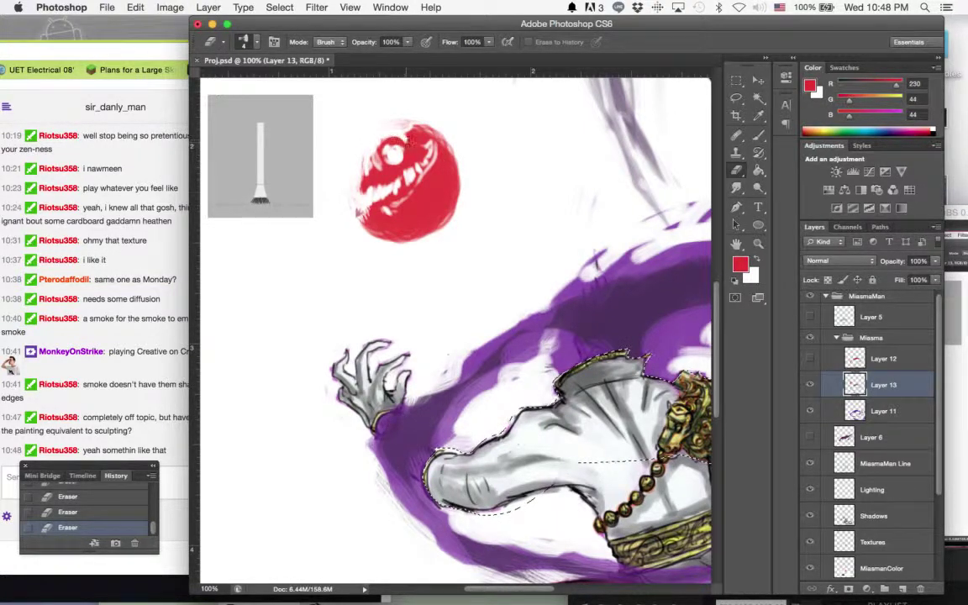
left_click_drag(377, 164, 409, 148)
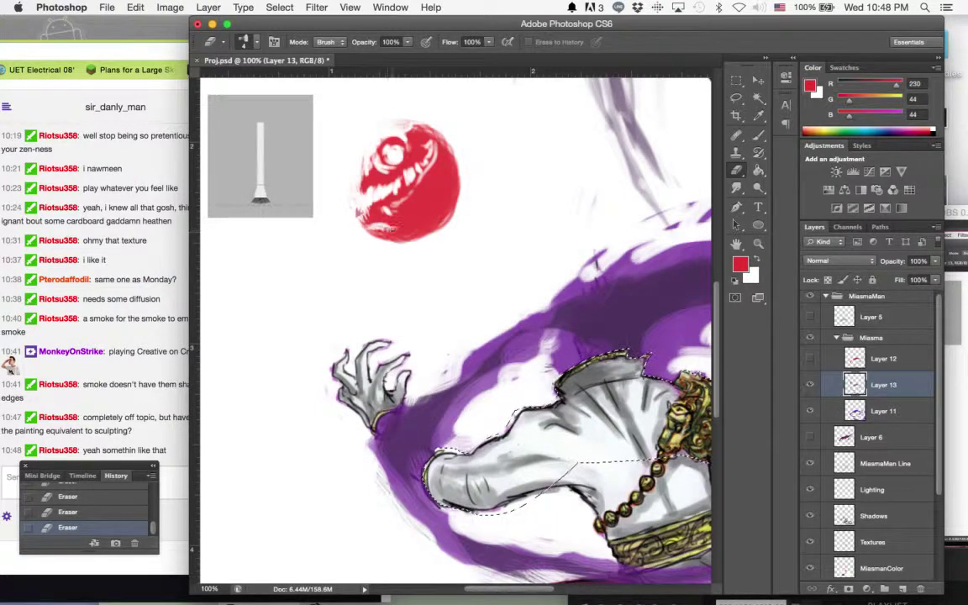
- Erase curved lines into the red face's lower jaw and cheek, and thin out the disc's lower outer edge
mouse_move(370, 227)
left_mouse_down()
mouse_move(405, 234)
mouse_move(415, 210)
mouse_move(422, 226)
mouse_move(388, 189)
mouse_move(403, 141)
mouse_move(393, 178)
left_mouse_up()
mouse_move(424, 248)
left_mouse_down()
mouse_move(393, 189)
mouse_move(409, 147)
mouse_move(391, 202)
mouse_move(403, 178)
left_mouse_up()
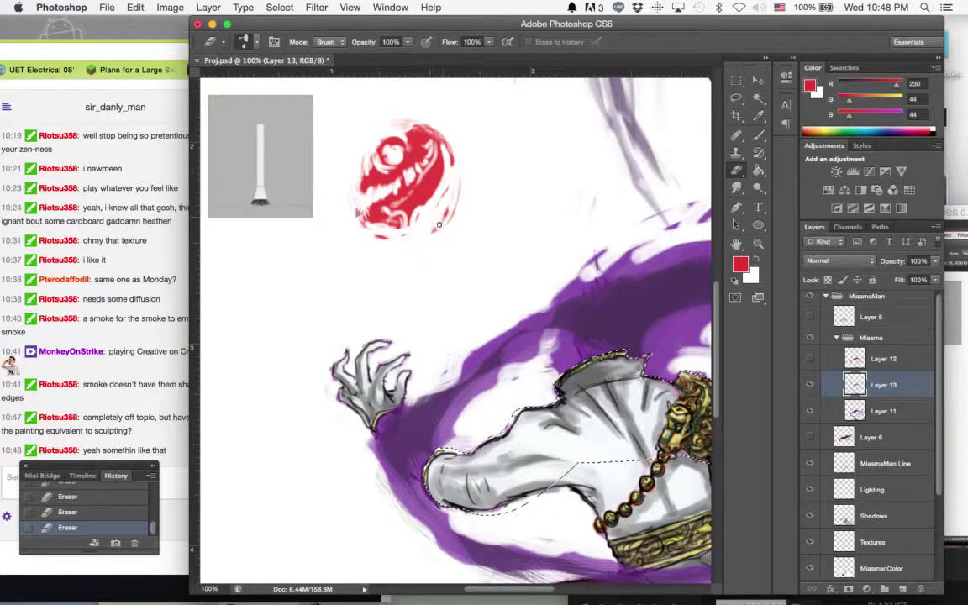
left_click_drag(445, 169, 448, 155)
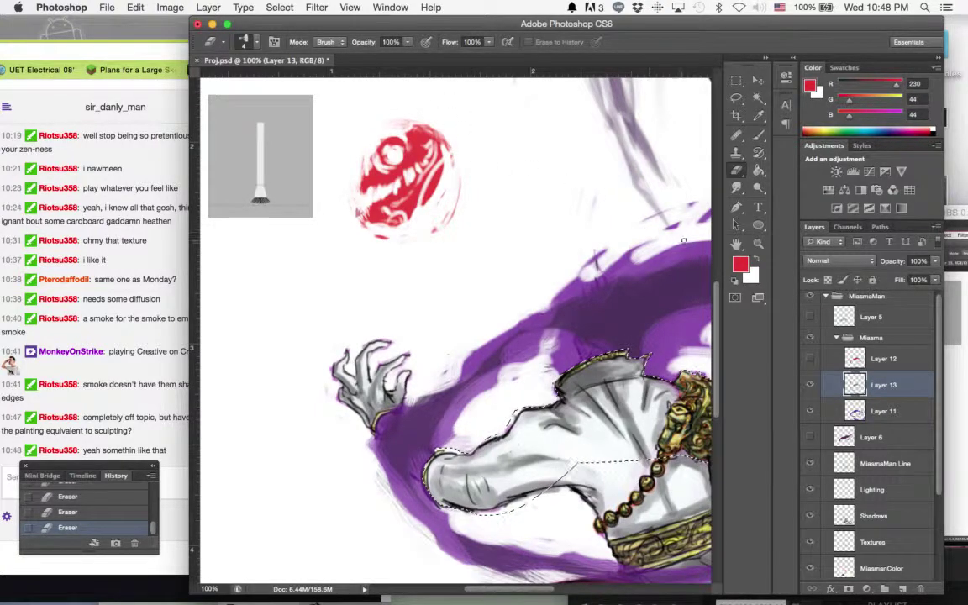
- Shade around the red face's eye, mouth and jaw in darker red a62020 with a 7 px brush
left_click(738, 265)
left_click(739, 335)
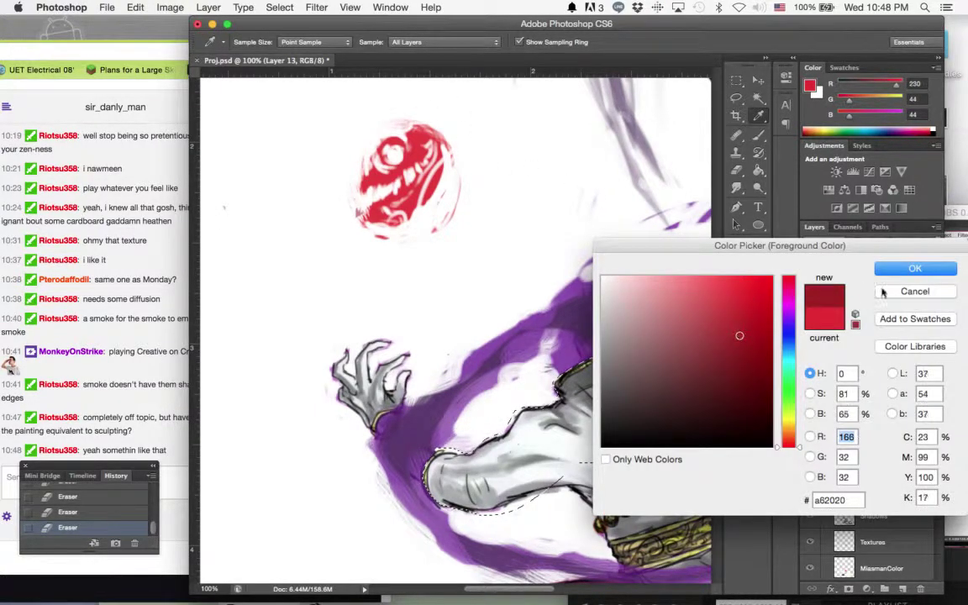
left_click(894, 268)
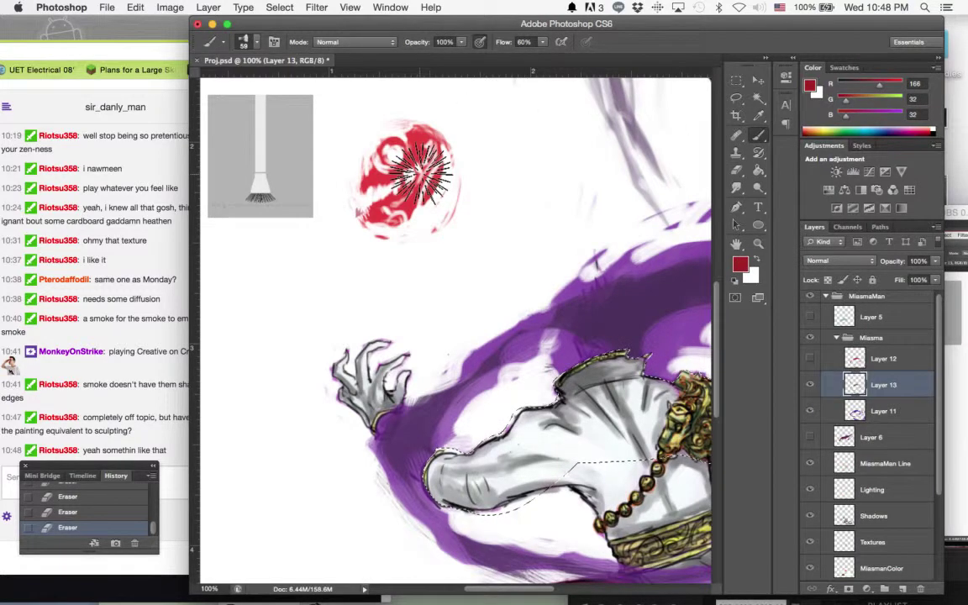
left_click(257, 43)
left_click_drag(231, 83, 216, 84)
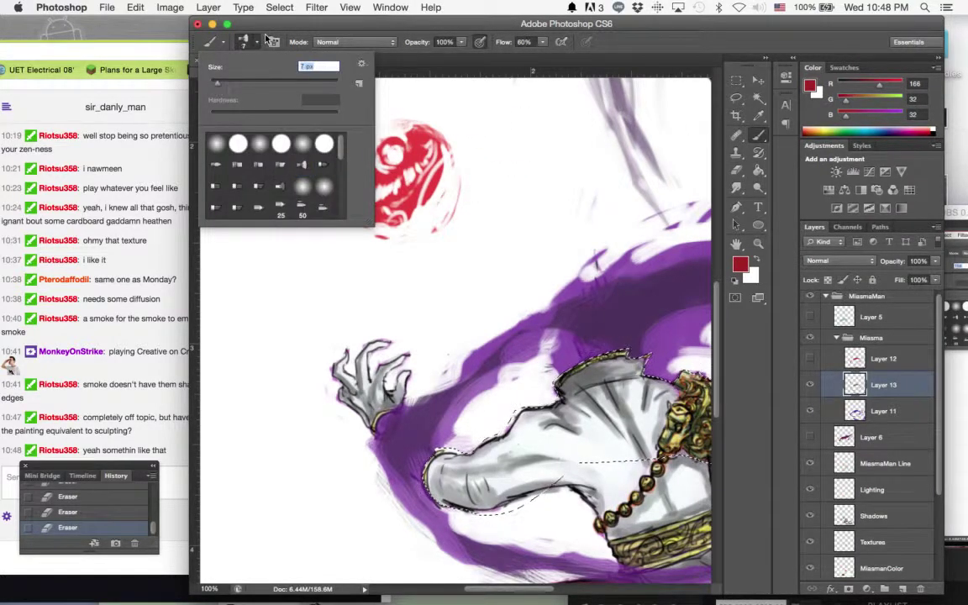
left_click(261, 41)
mouse_move(399, 145)
left_mouse_down()
mouse_move(398, 165)
mouse_move(383, 156)
mouse_move(406, 152)
left_mouse_up()
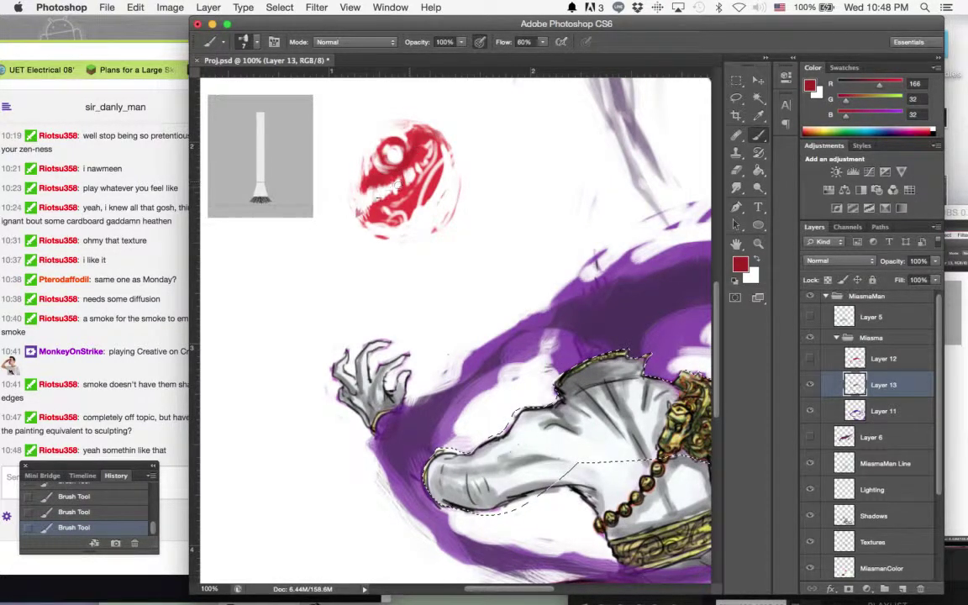
mouse_move(402, 224)
left_mouse_down()
mouse_move(439, 200)
mouse_move(411, 225)
mouse_move(391, 213)
left_mouse_up()
- Paint soft dark red curved strokes around the face, sweeping over its top into a trailing swirl
mouse_move(371, 153)
left_mouse_down()
mouse_move(392, 178)
mouse_move(383, 120)
mouse_move(441, 136)
mouse_move(455, 165)
mouse_move(451, 150)
mouse_move(460, 190)
left_mouse_up()
mouse_move(428, 224)
left_mouse_down()
mouse_move(454, 190)
mouse_move(425, 225)
mouse_move(443, 222)
left_mouse_up()
left_click_drag(451, 153, 446, 221)
mouse_move(362, 166)
left_mouse_down()
mouse_move(395, 113)
mouse_move(417, 118)
mouse_move(393, 104)
mouse_move(420, 109)
mouse_move(467, 166)
left_mouse_up()
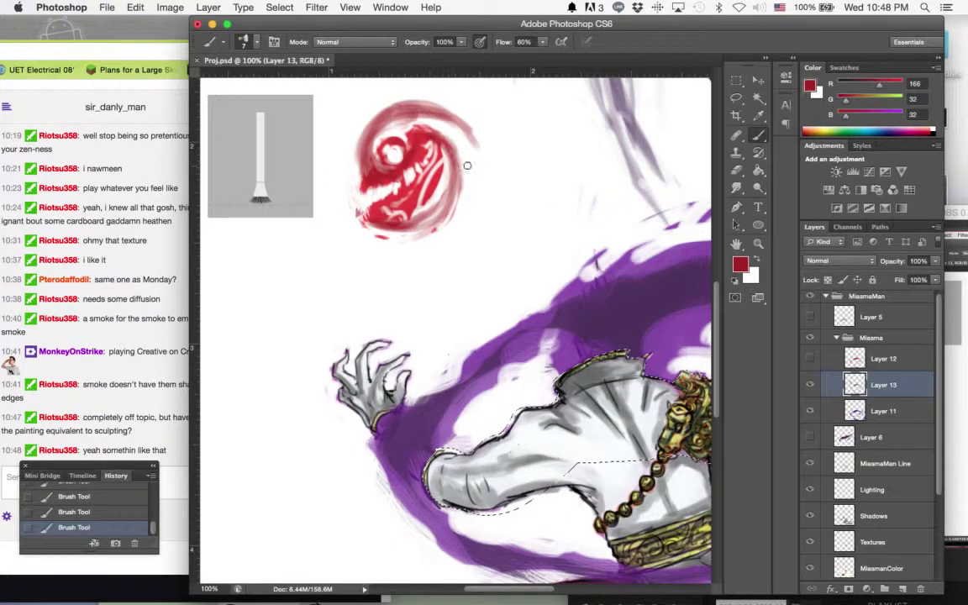
- Erase along the outer edge of the dark red swirl and beneath the jaw to sharpen the face's outline
left_click(737, 170)
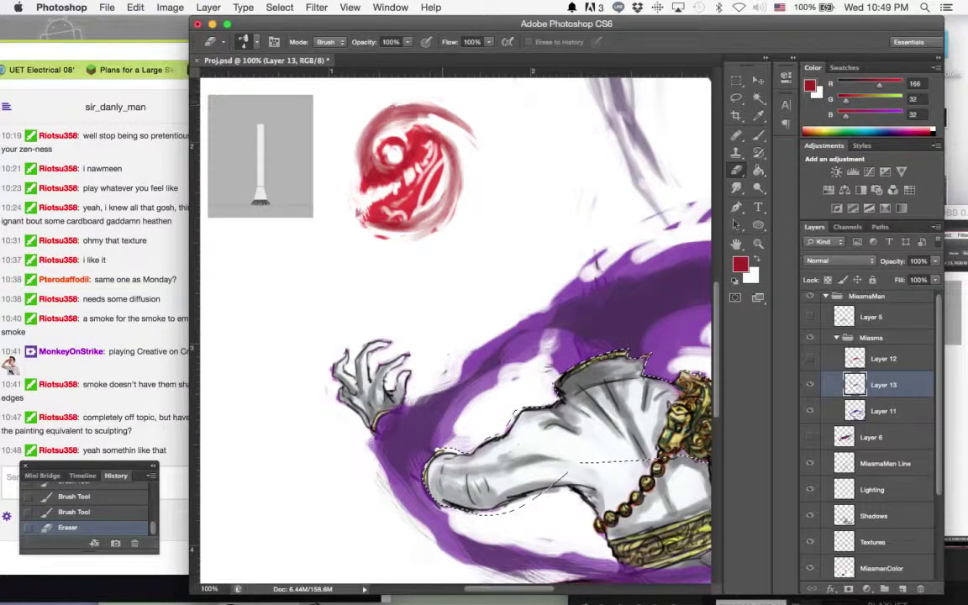
mouse_move(360, 138)
left_mouse_down()
mouse_move(359, 223)
mouse_move(372, 225)
mouse_move(469, 153)
left_mouse_up()
left_click_drag(413, 250, 390, 240)
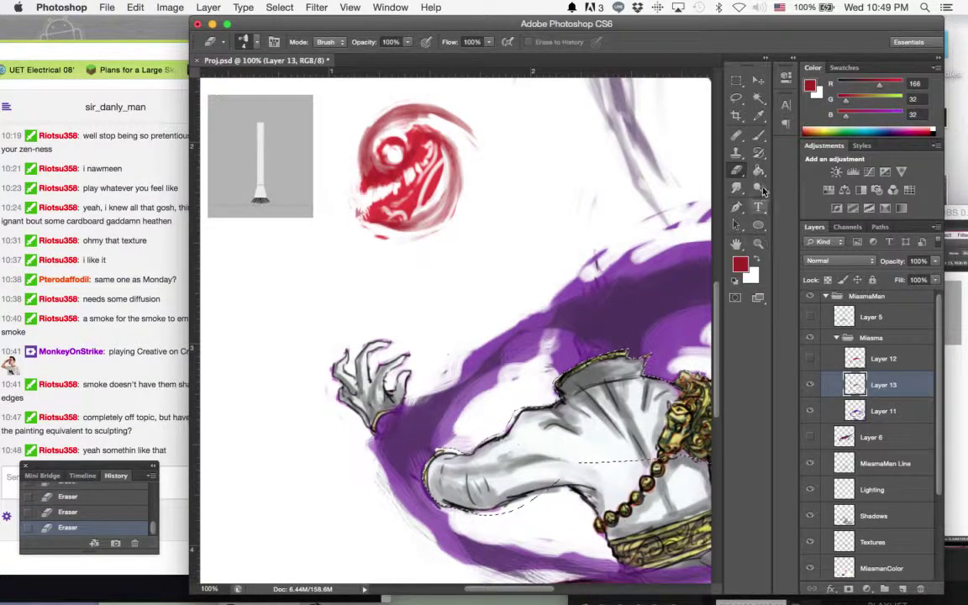
- Paint a near-black 070707 pupil into the red face's eye with the 7 px brush
left_click(740, 264)
left_click(602, 442)
left_click(880, 266)
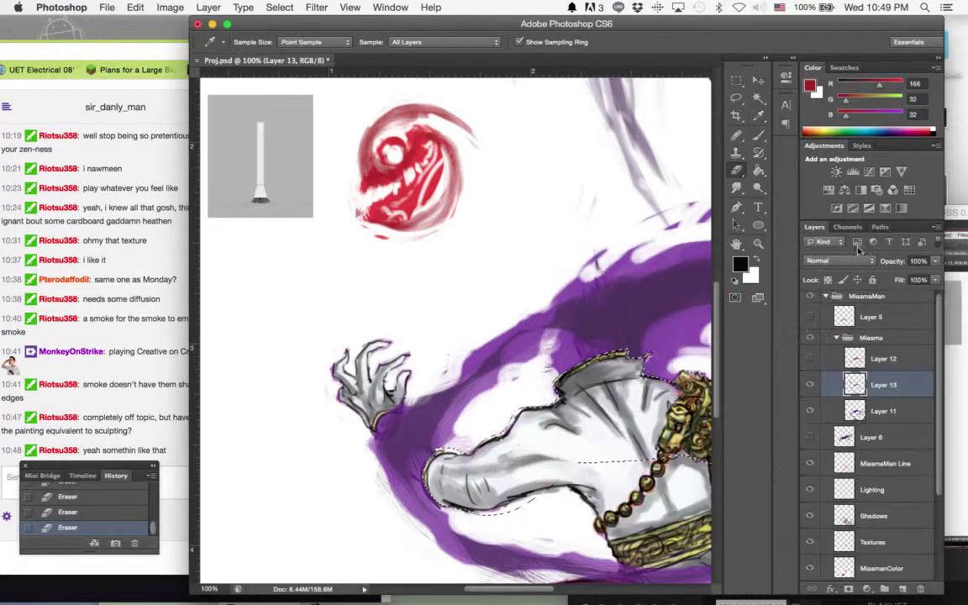
key("b")
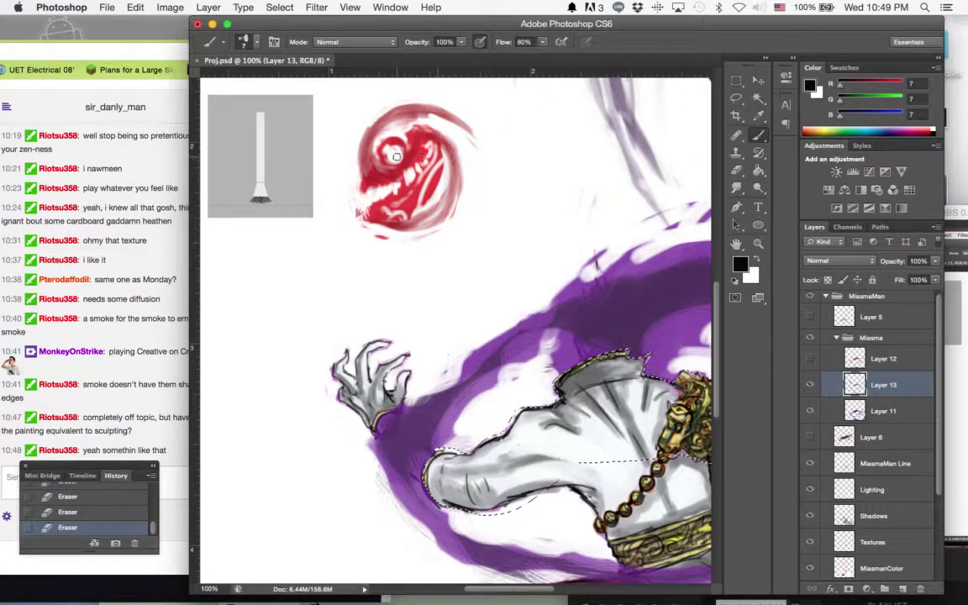
left_click(393, 154)
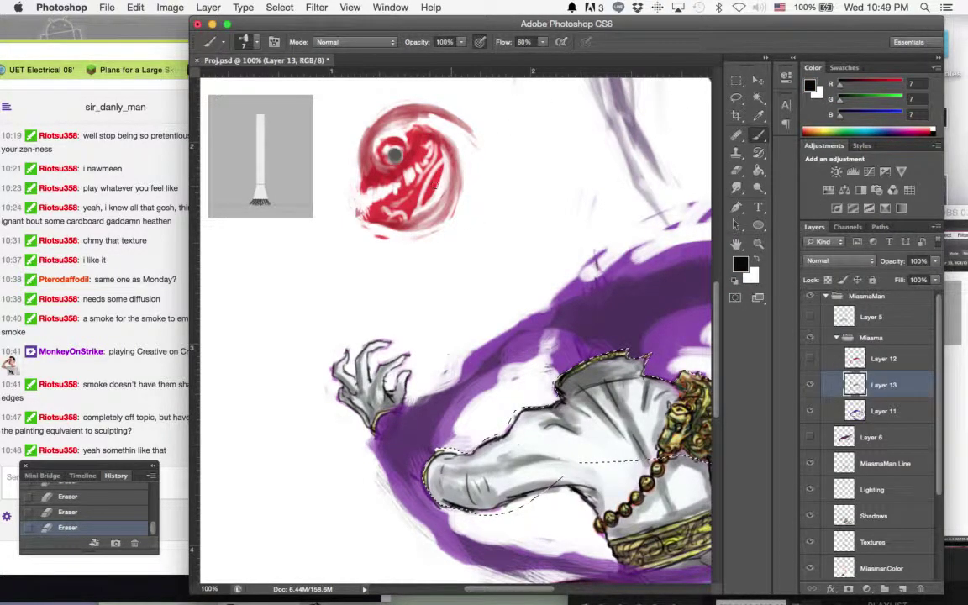
left_click(393, 154)
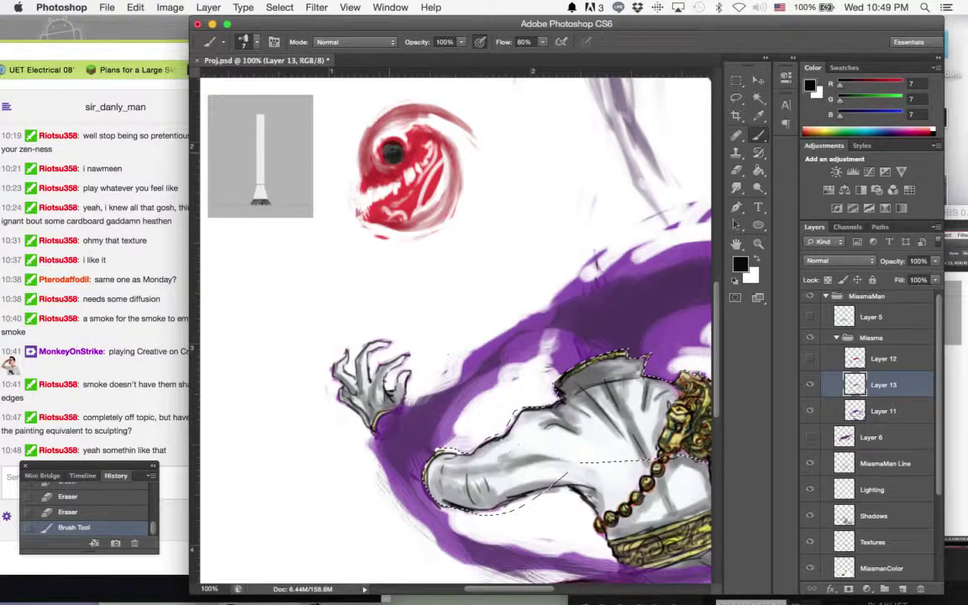
left_click(392, 152)
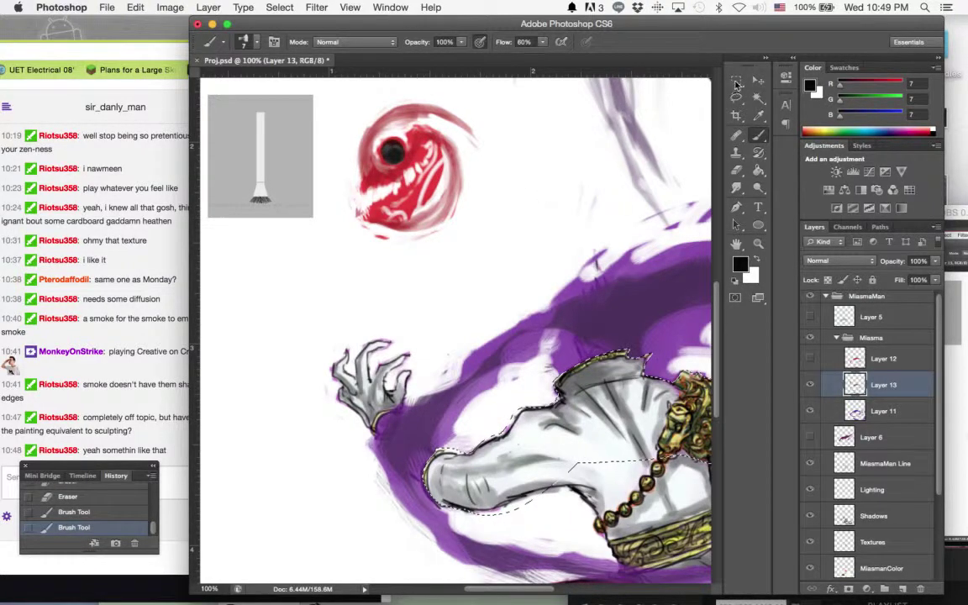
- Drop the existing selection, select the area around the red face with the Rectangular Marquee, and clear it from Layer 13
key("m")
mouse_move(318, 94)
left_mouse_down()
mouse_move(506, 285)
mouse_move(472, 263)
left_mouse_up()
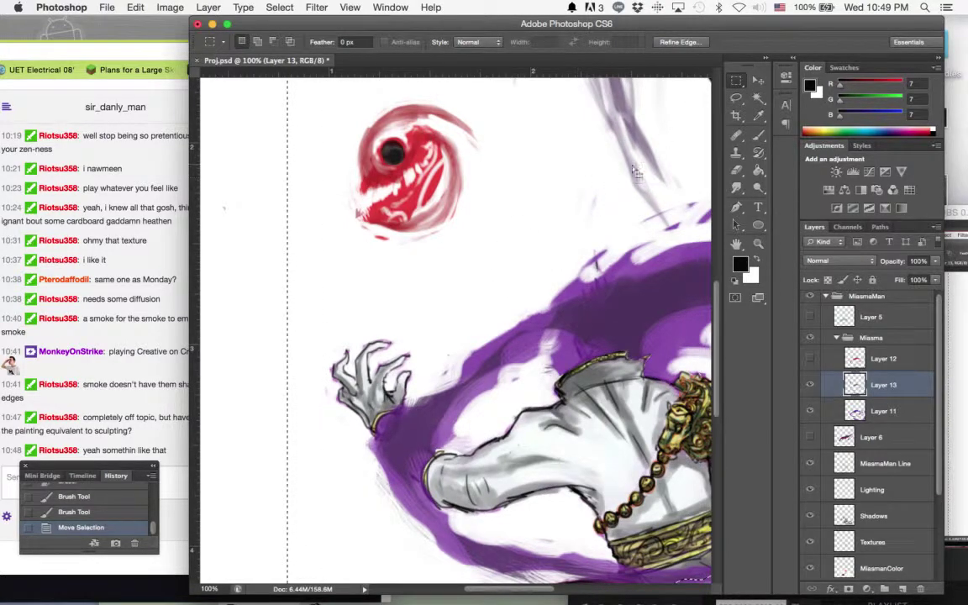
left_click(271, 168)
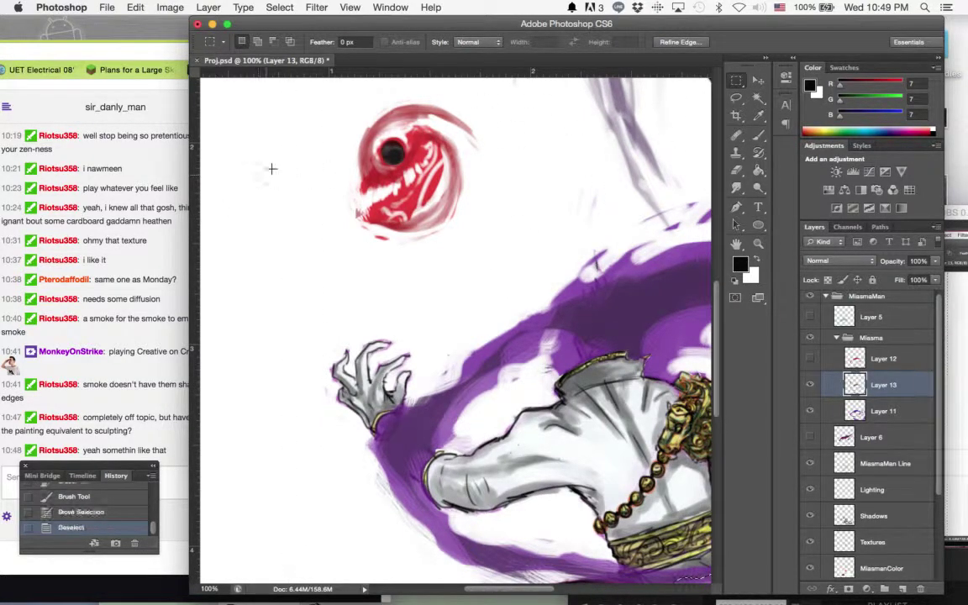
left_click_drag(313, 98, 338, 199)
key("Delete")
left_click(546, 278)
- Set the foreground colour to muted red b25353
scroll(473, 231, "left", 2)
scroll(473, 231, "down", 2)
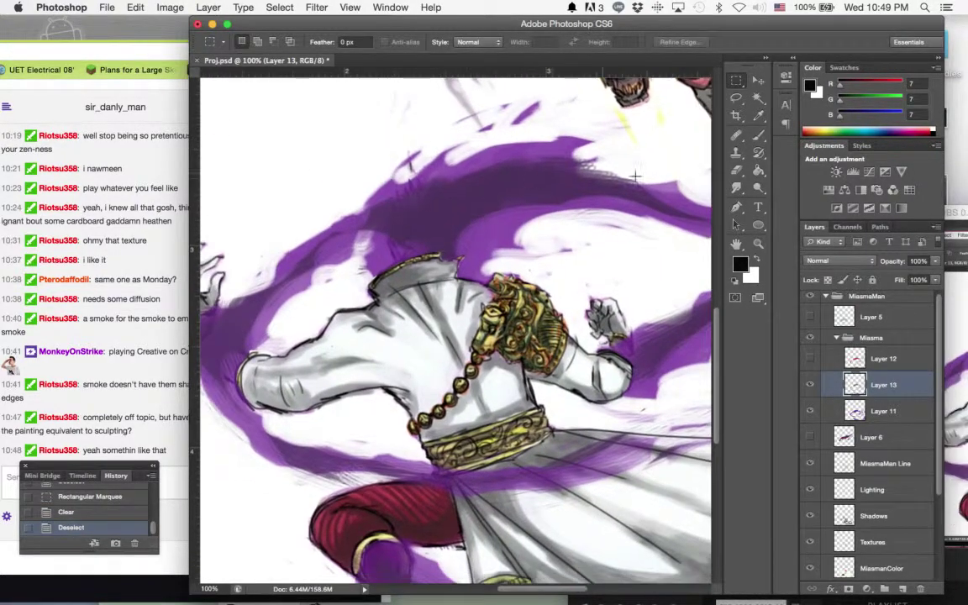
key("b")
left_click(739, 265)
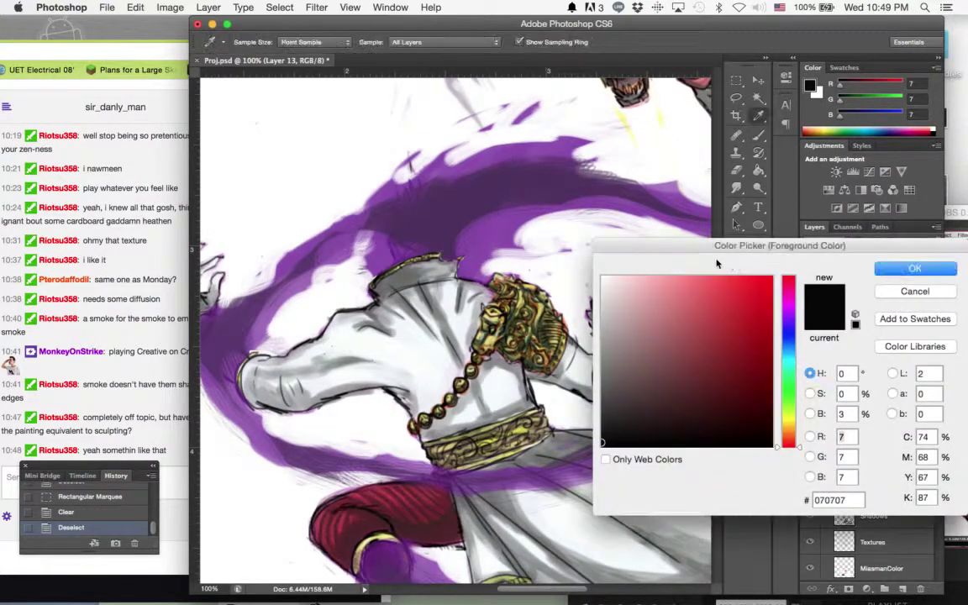
left_click(691, 327)
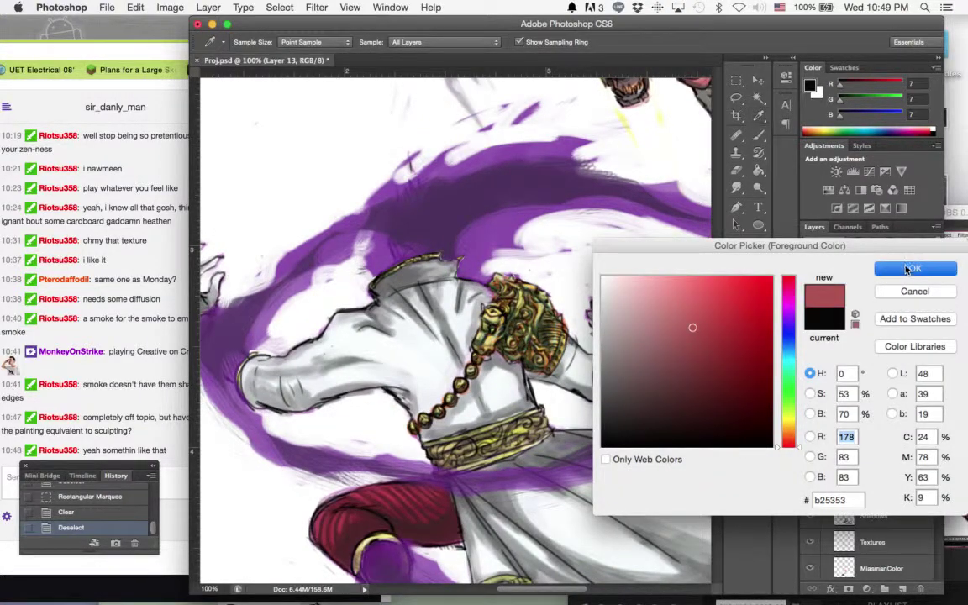
key("Return")
left_click(177, 246)
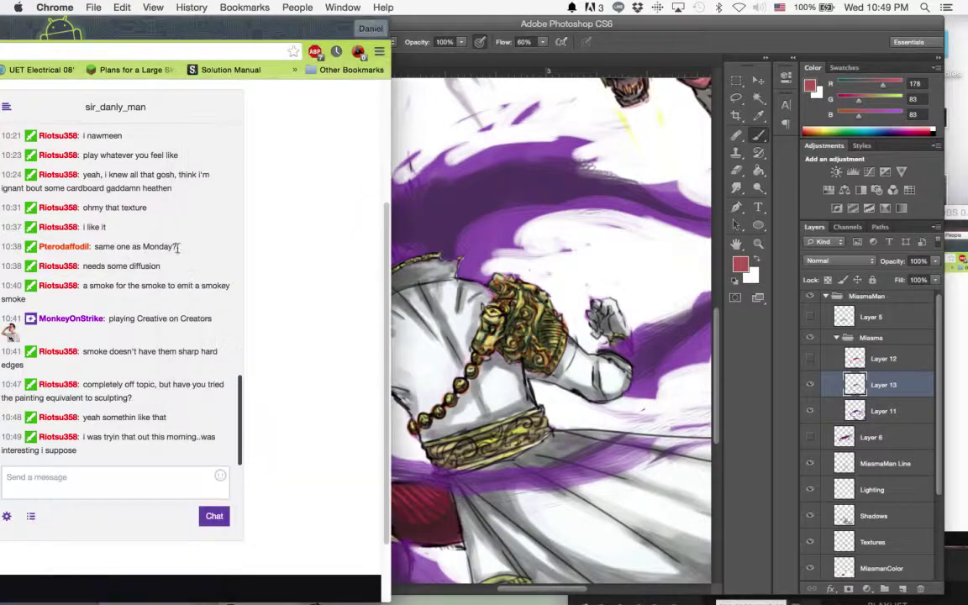
left_click(553, 223)
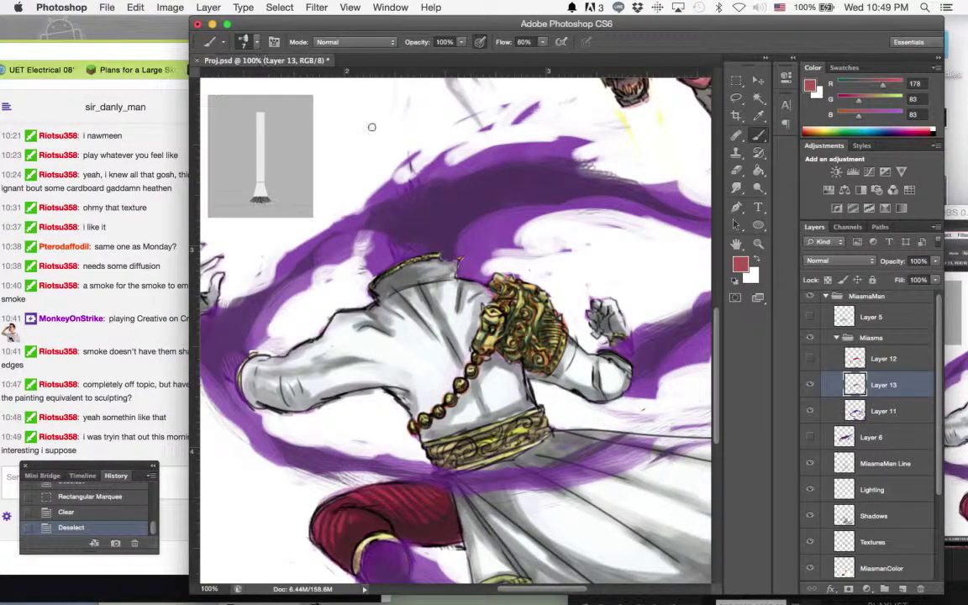
- Switch the painting tool to the Mixer Brush for blending the miasma
scroll(371, 126, "up", 1)
left_click(244, 42)
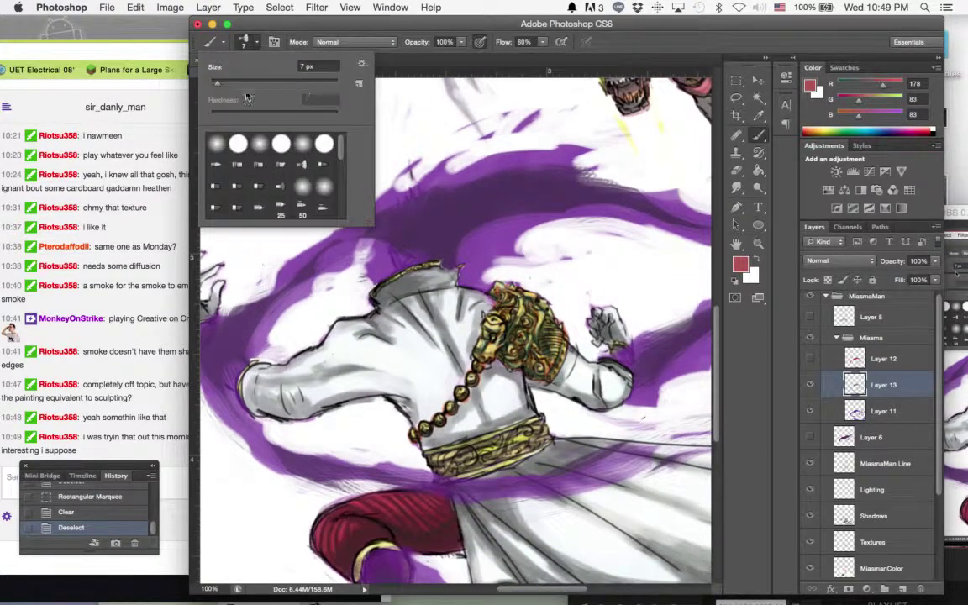
left_click(304, 164)
left_click(757, 138)
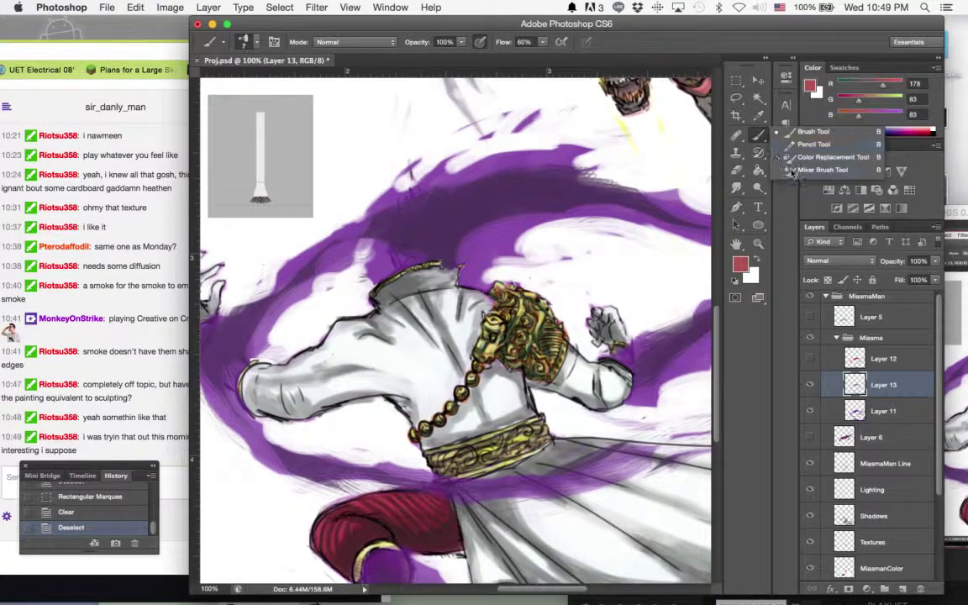
left_click(806, 169)
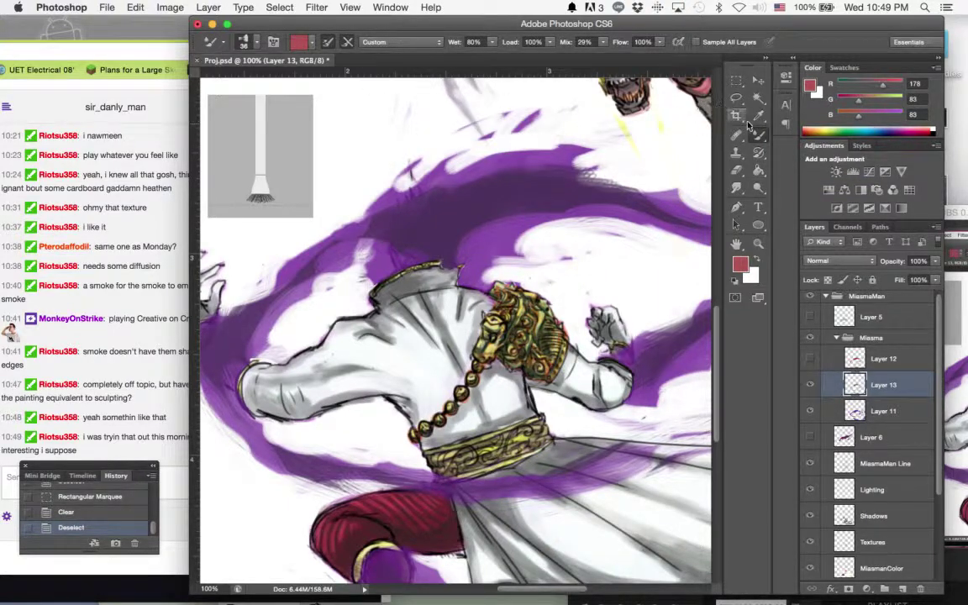
- Try 36 px Mixer Brush strokes on the purple miasma above the collar
mouse_move(425, 244)
left_mouse_down()
mouse_move(496, 199)
mouse_move(435, 242)
left_mouse_up()
mouse_move(537, 155)
left_mouse_down()
mouse_move(642, 160)
mouse_move(579, 164)
mouse_move(571, 156)
left_mouse_up()
key("super+z")
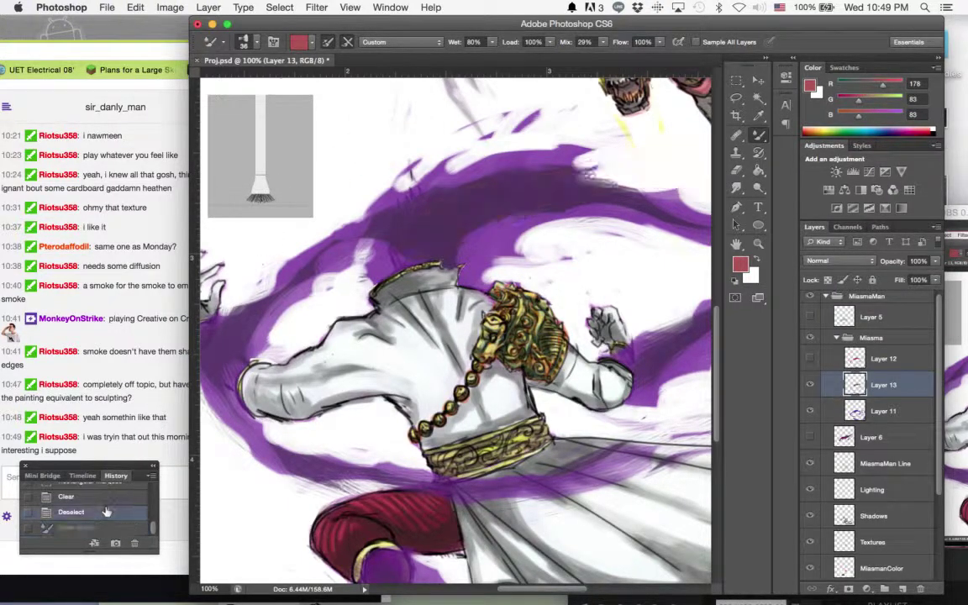
- Blend muted red over the dark purple miasma above the collar and along its trail to the hanging foot with a 14 px Mixer Brush
left_click(242, 42)
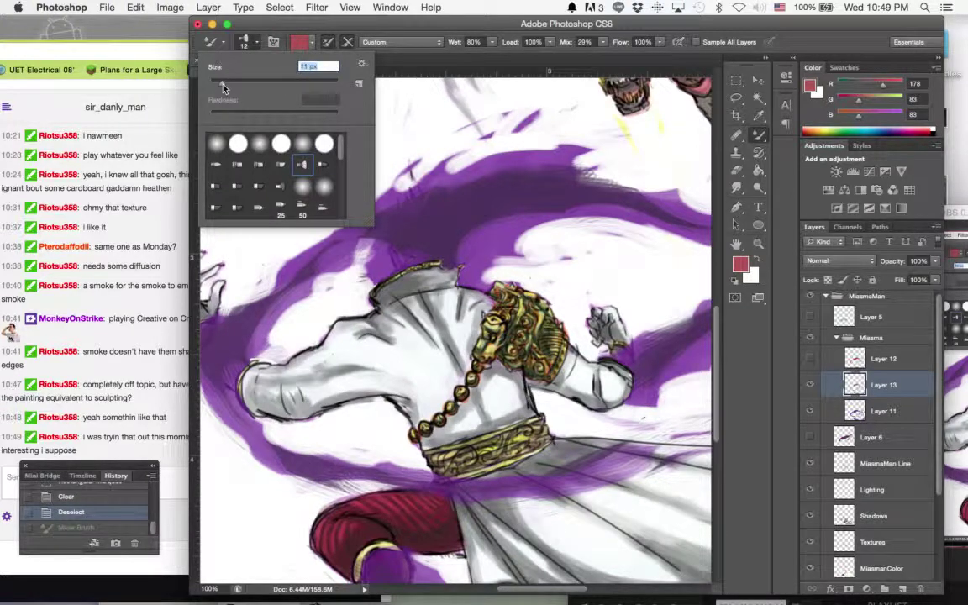
left_click(278, 30)
mouse_move(431, 230)
left_mouse_down()
mouse_move(442, 219)
mouse_move(408, 214)
mouse_move(494, 204)
left_mouse_up()
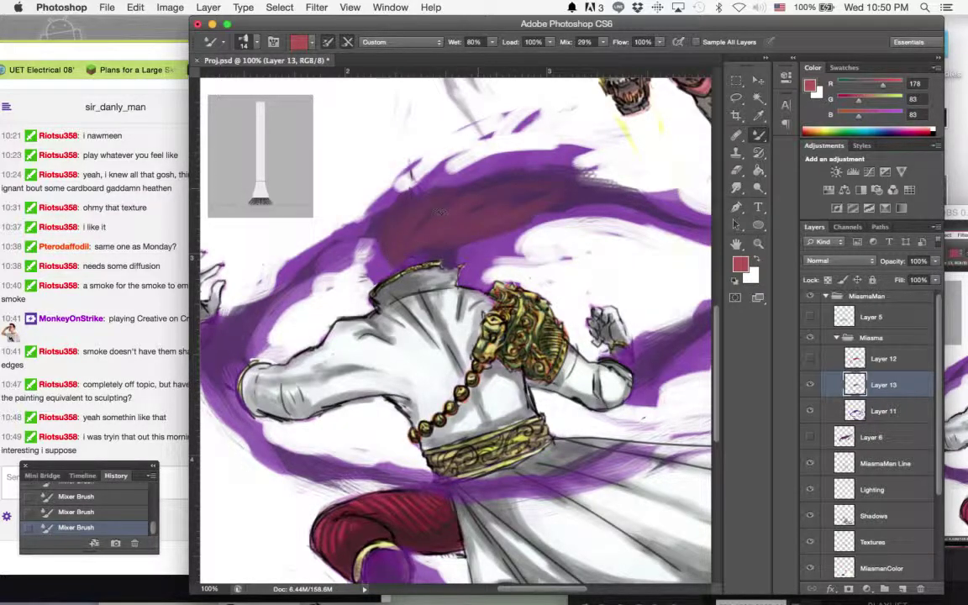
mouse_move(440, 212)
left_mouse_down()
mouse_move(516, 158)
mouse_move(592, 175)
left_mouse_up()
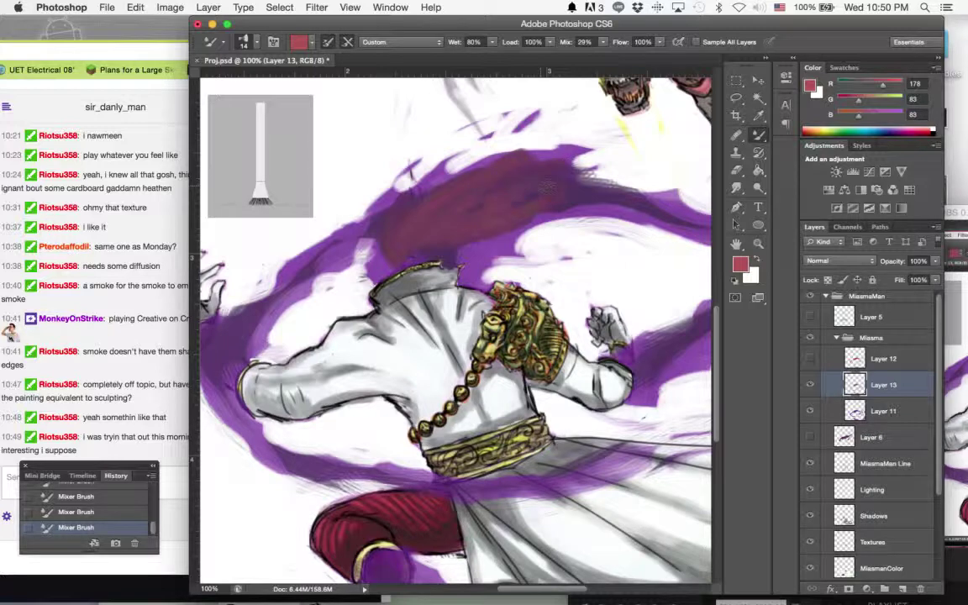
mouse_move(515, 223)
left_mouse_down()
mouse_move(475, 197)
mouse_move(588, 174)
left_mouse_up()
left_click_drag(491, 187, 381, 153)
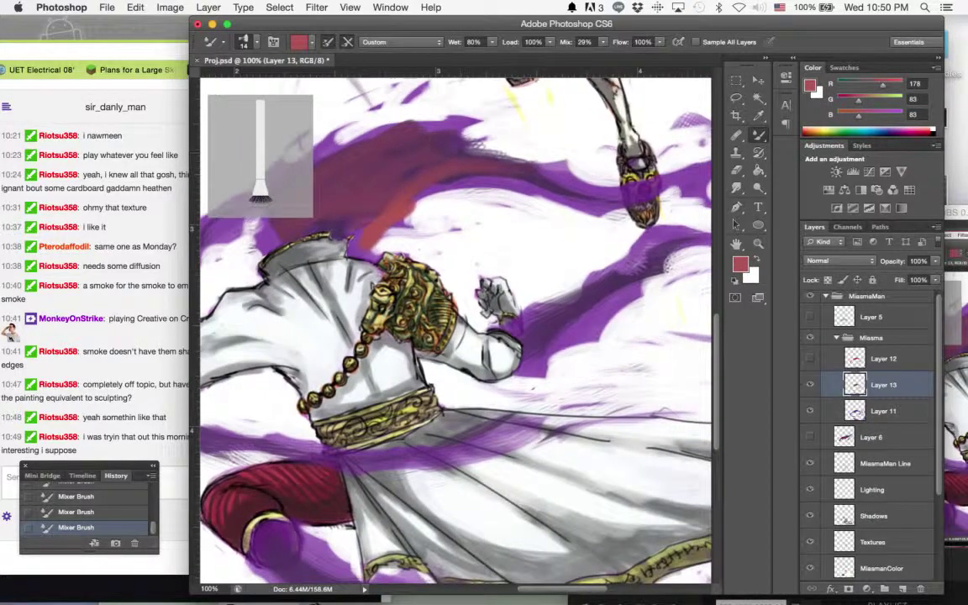
left_click_drag(562, 190, 659, 186)
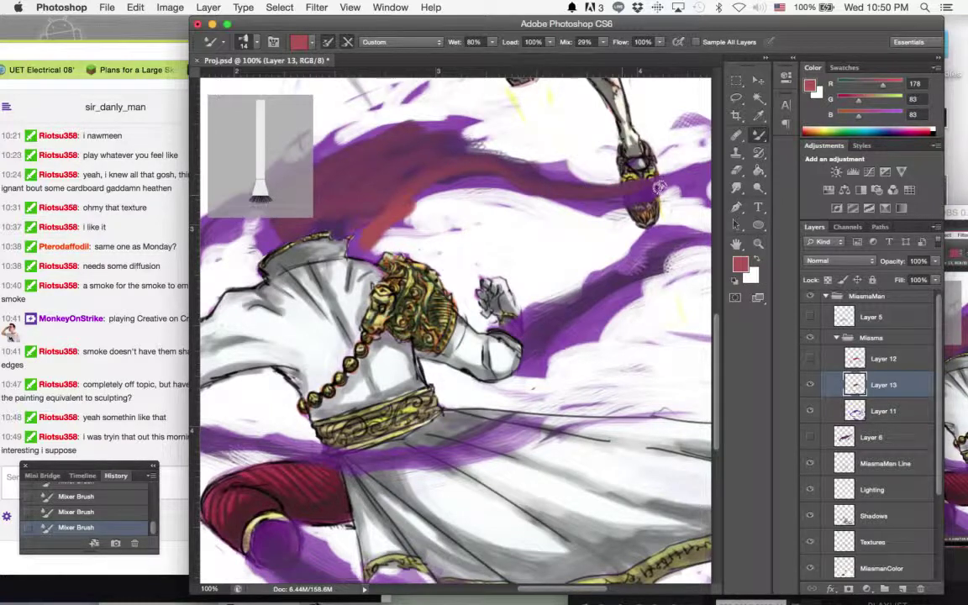
- Blend muted red along the miasma loop around the outstretched arm, from the collar past the raised hand and down to the waist
left_click_drag(386, 173, 580, 168)
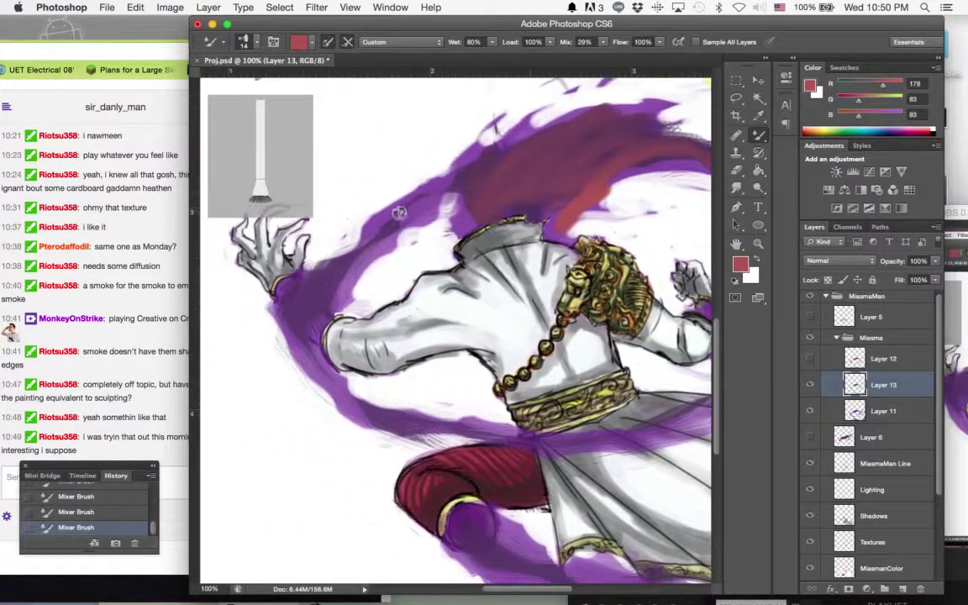
left_click_drag(309, 256, 408, 166)
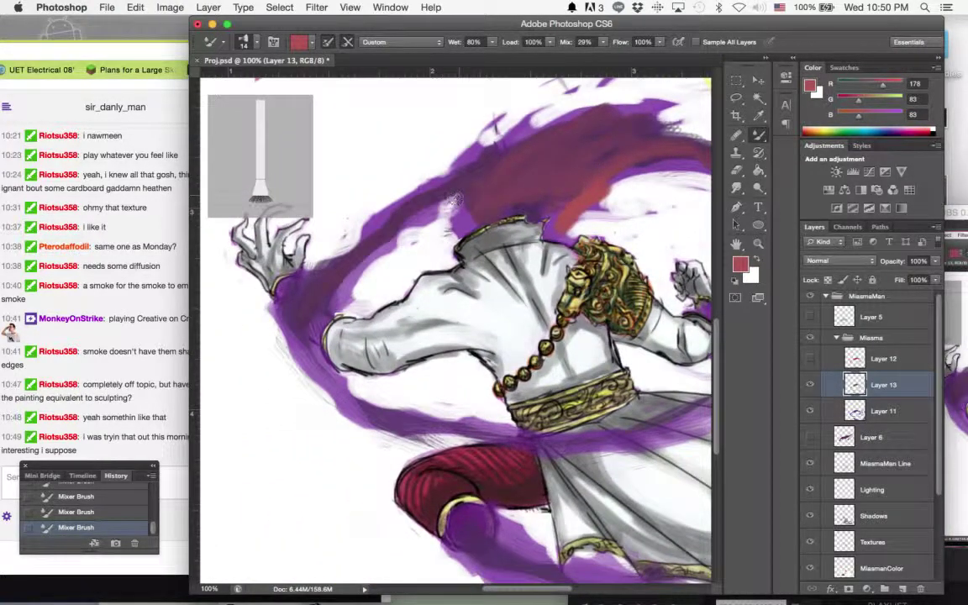
mouse_move(281, 299)
left_mouse_down()
mouse_move(291, 336)
mouse_move(328, 378)
mouse_move(482, 428)
left_mouse_up()
- Blend muted red into the lowest miasma band, from below the bent knee along beneath the robe's gold hem
mouse_move(441, 380)
left_mouse_down()
mouse_move(360, 290)
mouse_move(338, 244)
left_mouse_up()
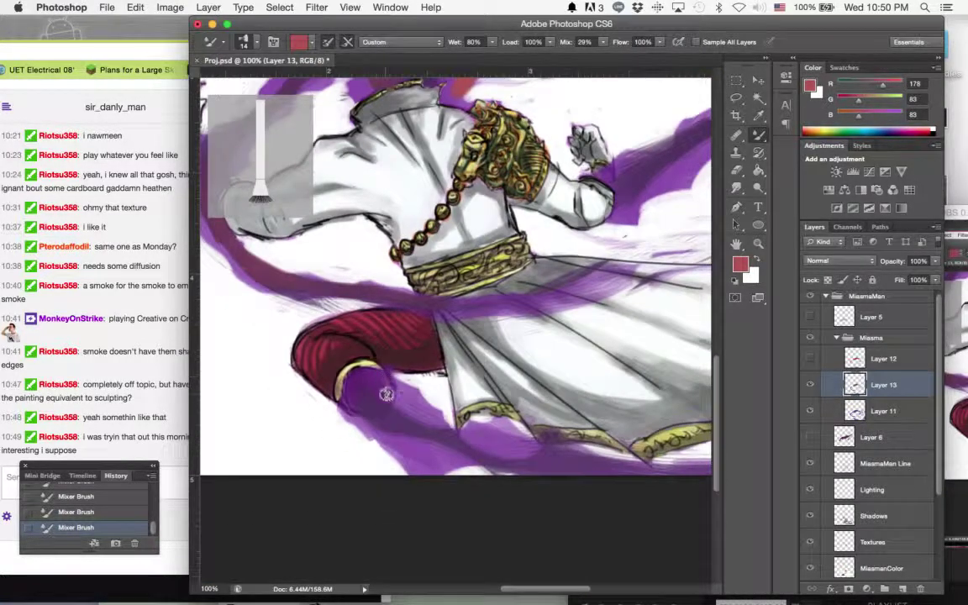
mouse_move(363, 392)
left_mouse_down()
mouse_move(455, 459)
mouse_move(496, 470)
left_mouse_up()
mouse_move(405, 412)
left_mouse_down()
mouse_move(529, 452)
mouse_move(659, 463)
left_mouse_up()
- Paint the muted red band from the waist across the upper skirt and extend it out past the robe
mouse_move(462, 294)
left_mouse_down()
mouse_move(556, 309)
mouse_move(664, 272)
left_mouse_up()
left_click(145, 385)
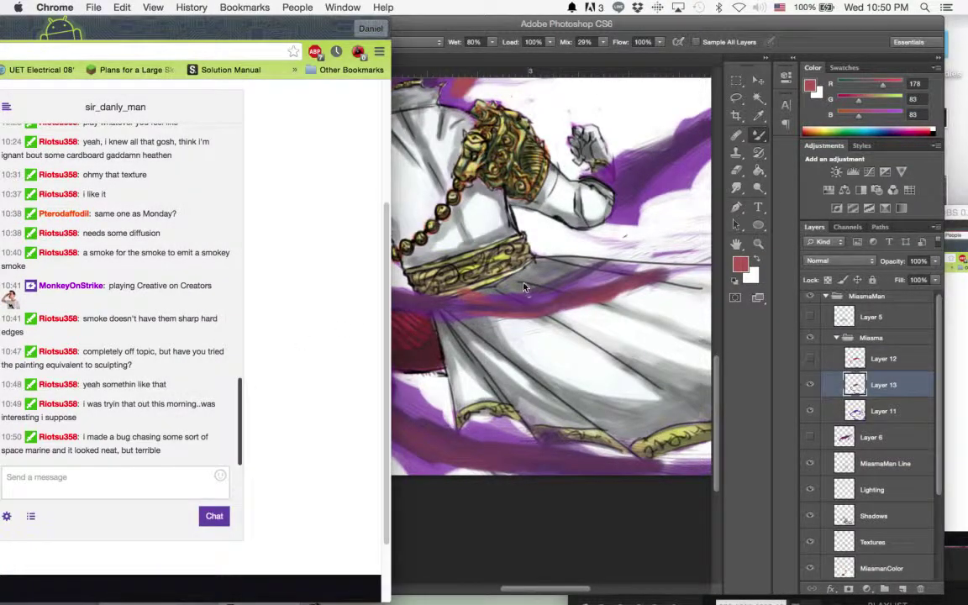
left_click(497, 268)
mouse_move(561, 268)
left_mouse_down()
mouse_move(394, 309)
mouse_move(556, 292)
left_mouse_up()
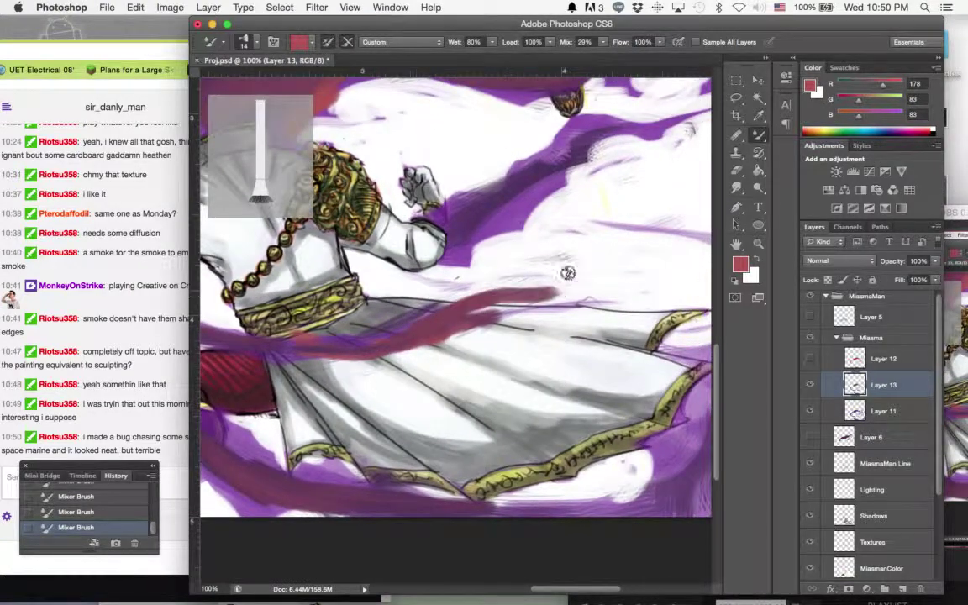